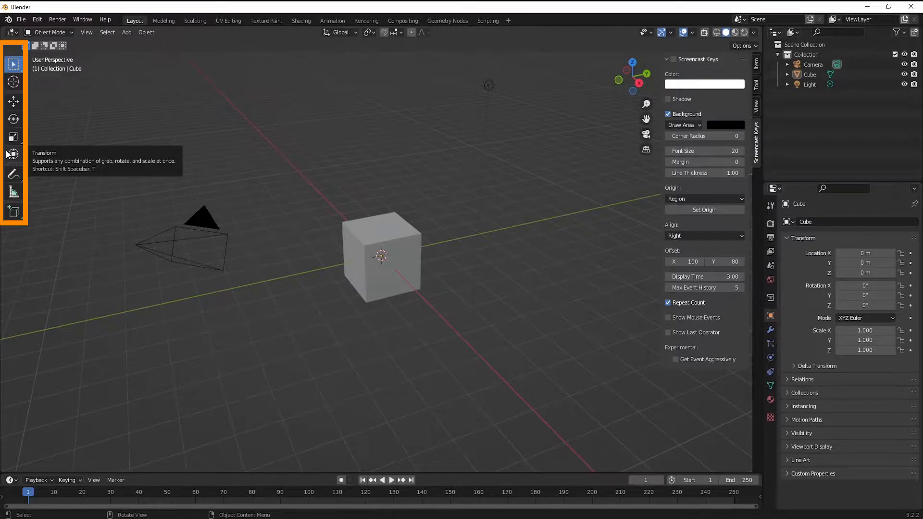
Step: Hide the 3D viewport's sidebar containing the Screencast Keys settings
key("n")
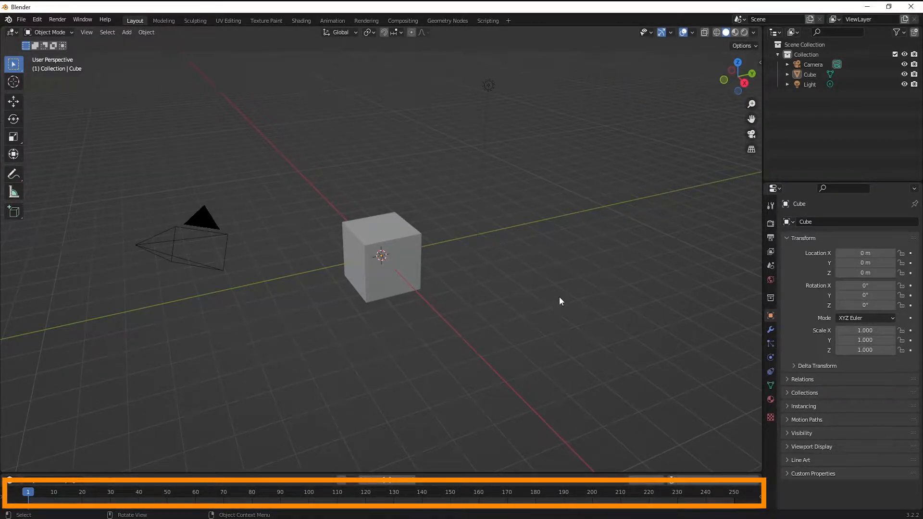
scroll(533, 277, "down", 2)
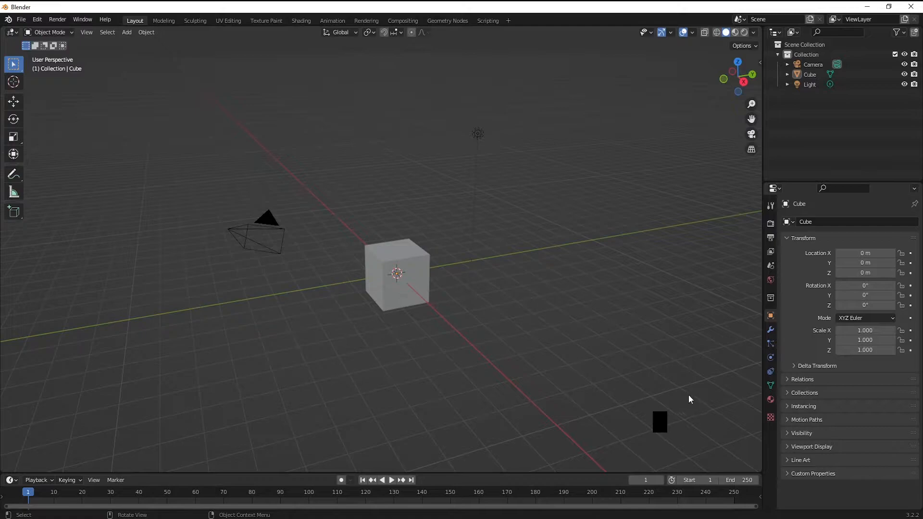
key("Escape")
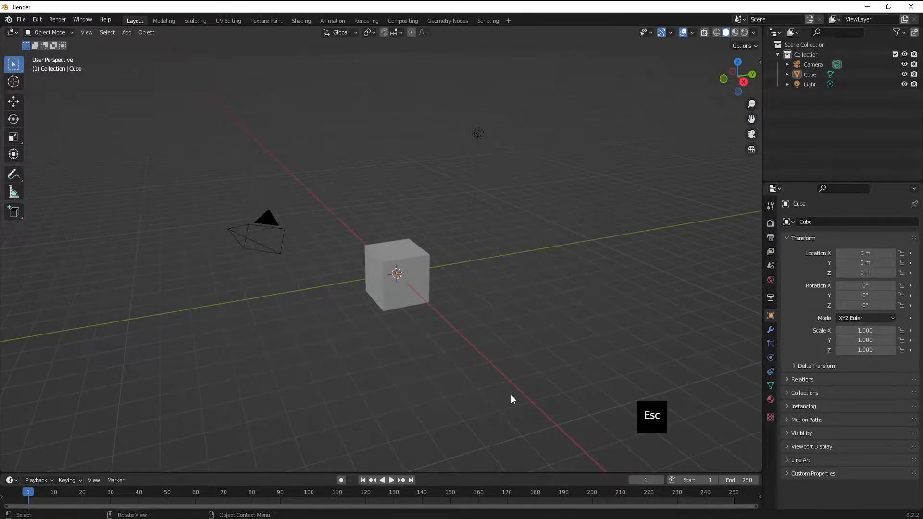
middle_click_drag(456, 308, 475, 255)
key("KP_1")
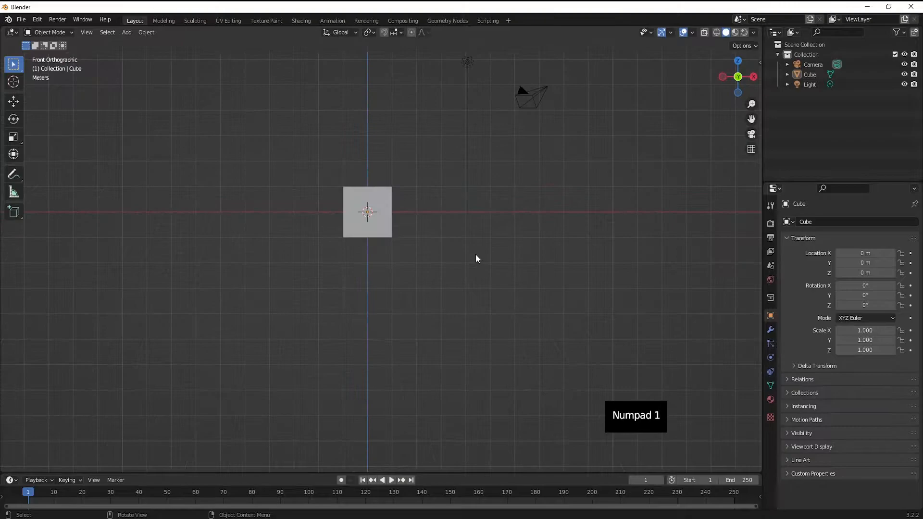
middle_click_drag(318, 244, 371, 298)
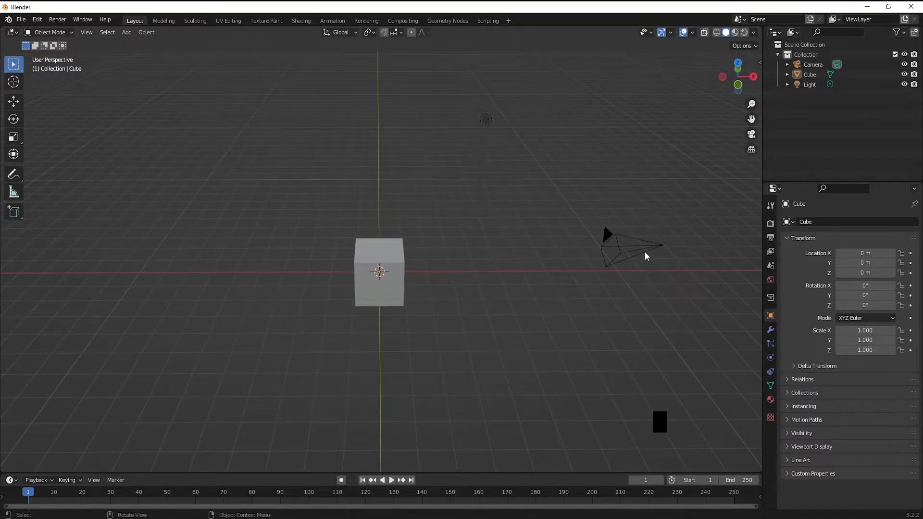
Step: Examine the default scene's objects by selecting all of them together, then the cube, light and camera individually
left_click_drag(837, 109, 802, 60)
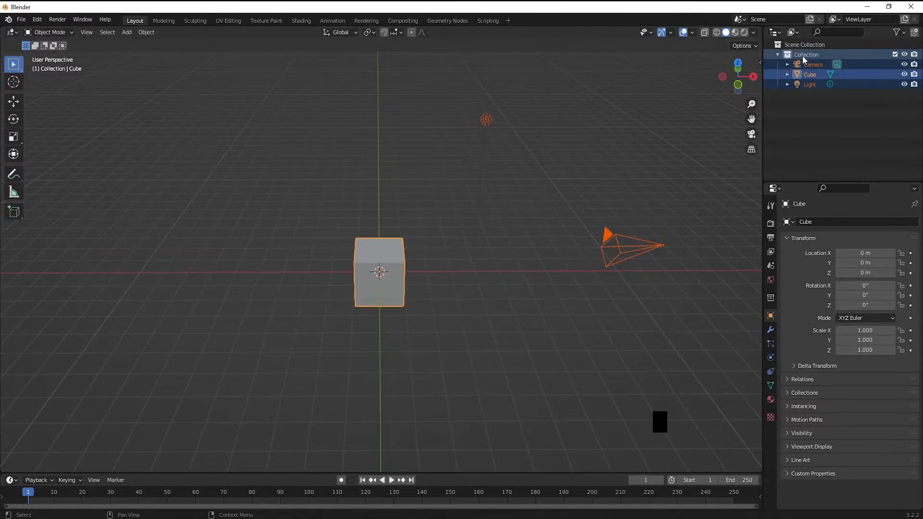
middle_click_drag(350, 330, 392, 323)
left_click(393, 318)
left_click(388, 272)
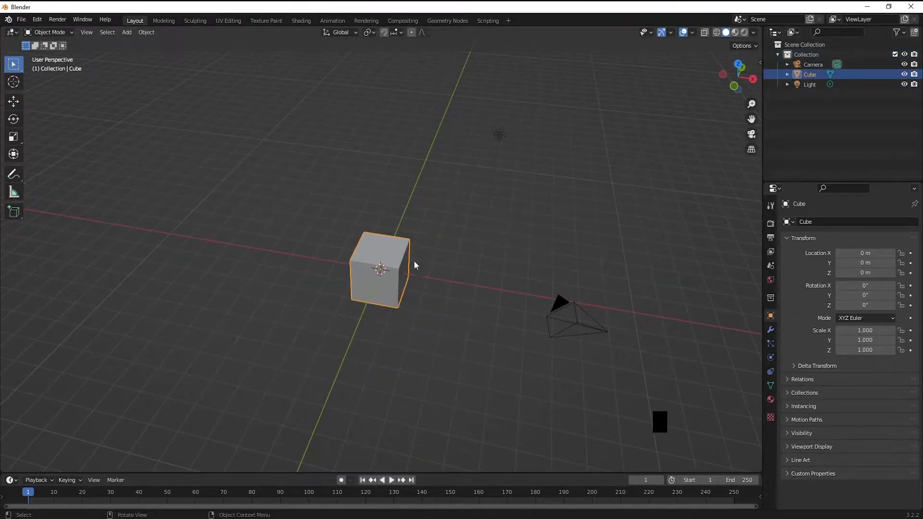
left_click(802, 103)
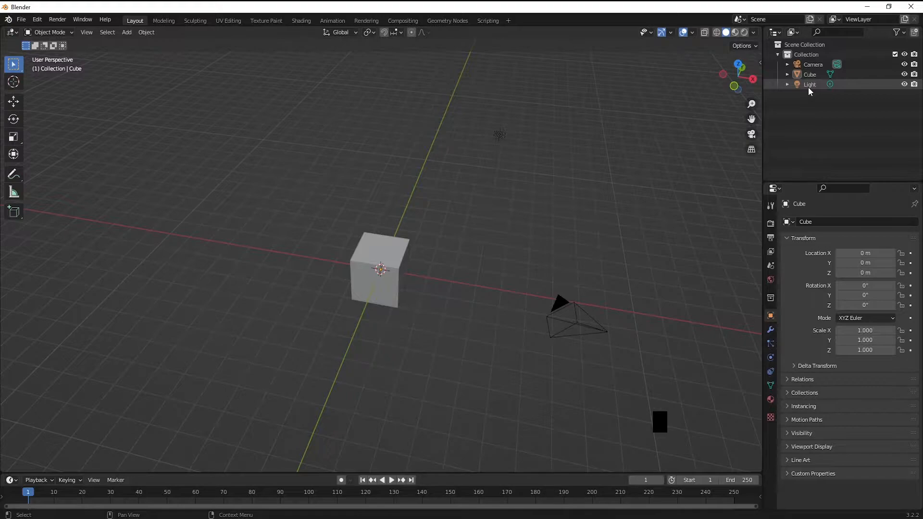
left_click(805, 85)
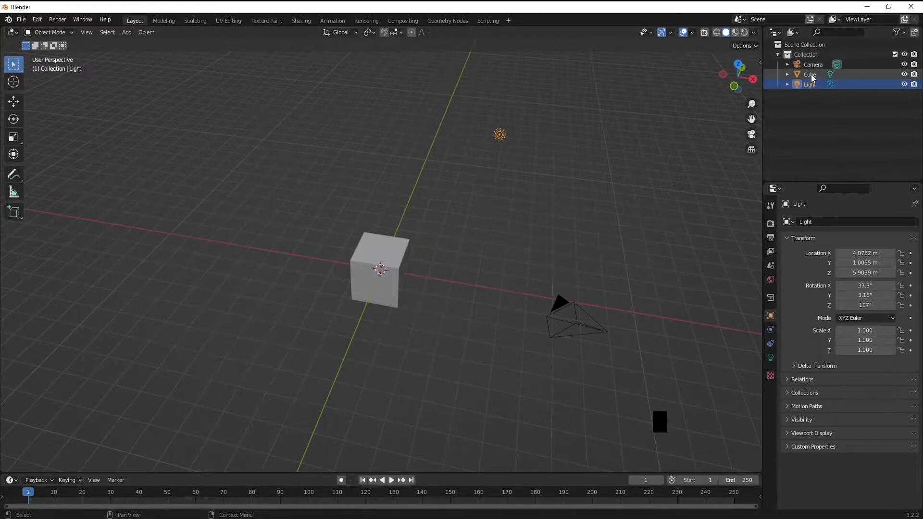
left_click(811, 65)
Step: Delete the default cube from the scene
middle_click_drag(500, 368, 357, 332)
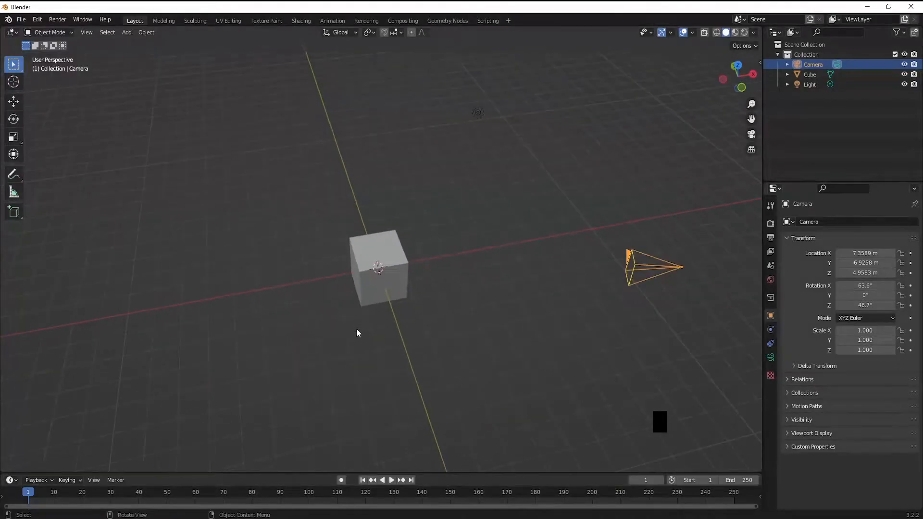
left_click(374, 277)
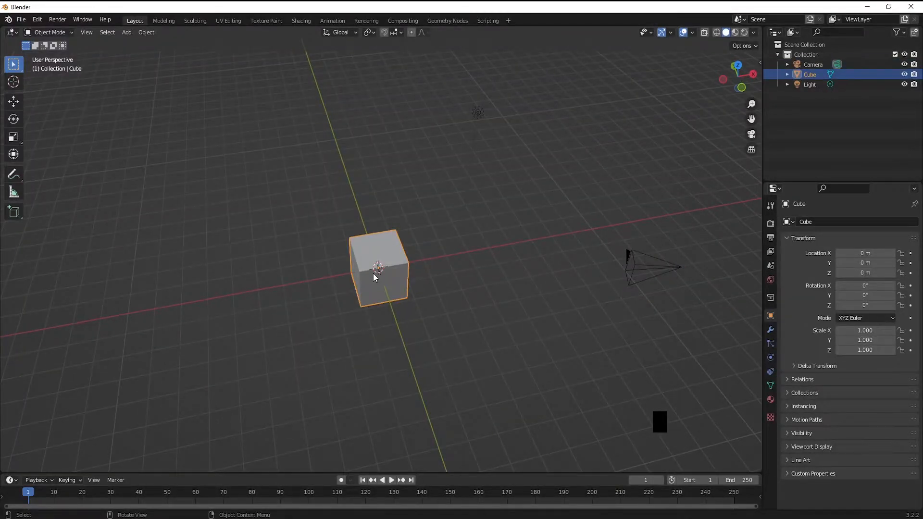
key("Delete")
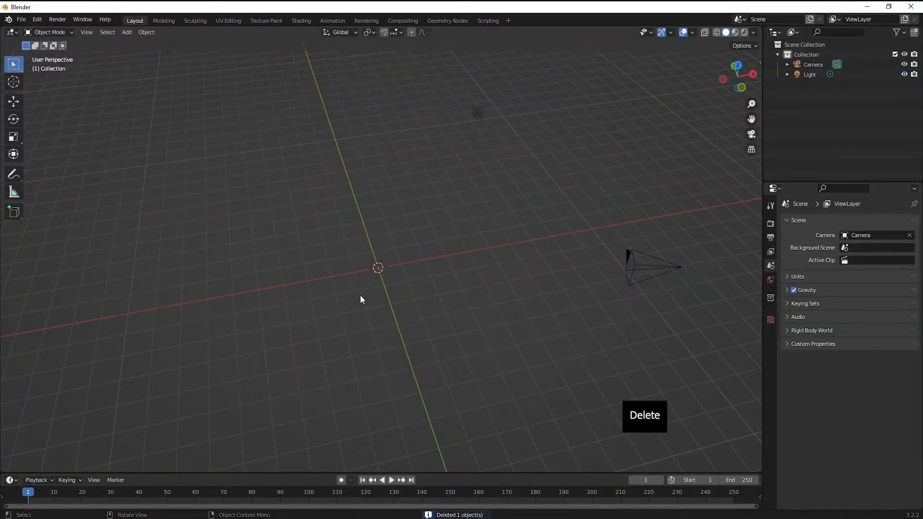
Step: Add the wine glass outline from the Desktop's glass folder as a background image aligned to the front view
key("KP_1")
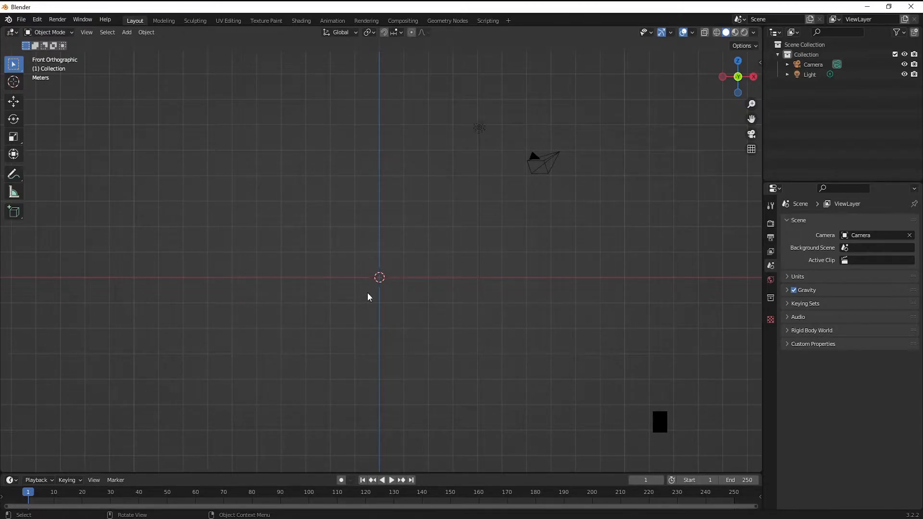
key("shift+a")
mouse_move(367, 293)
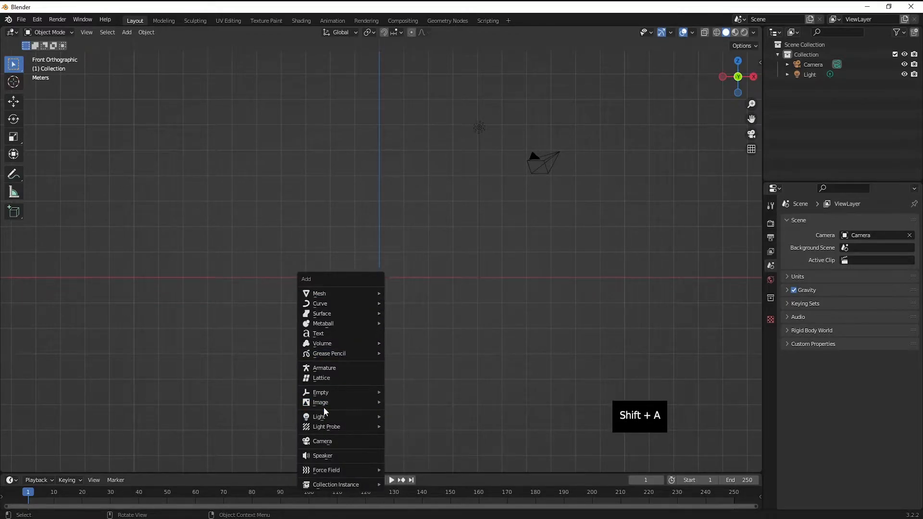
mouse_move(322, 403)
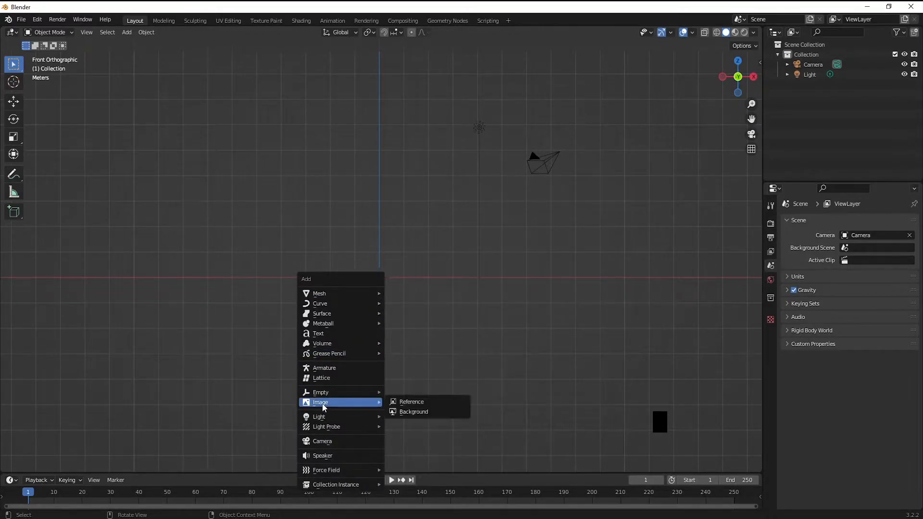
left_click(405, 412)
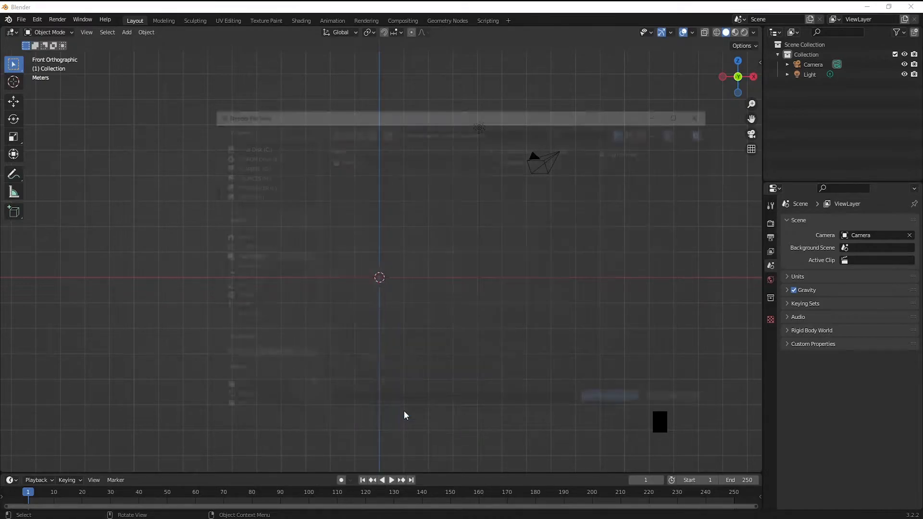
left_click(242, 247)
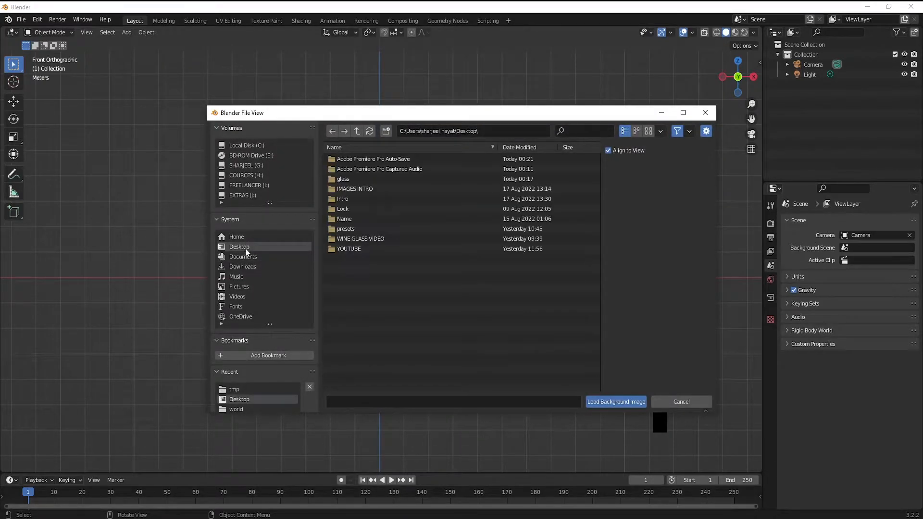
double_click(348, 179)
double_click(351, 171)
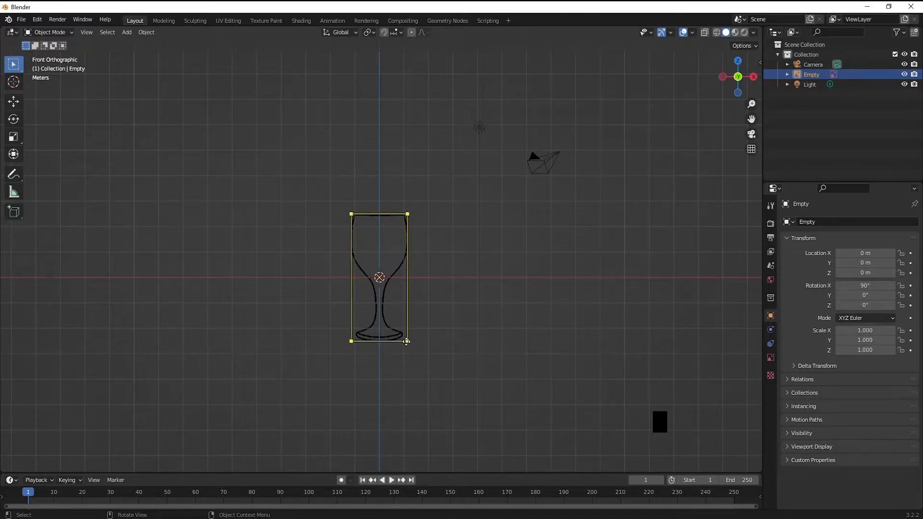
Step: Examine the wine glass background image up close, in perspective, and in the front, right and top orthographic views
scroll(394, 334, "up", 3)
middle_click_drag(400, 336, 425, 261, "shift")
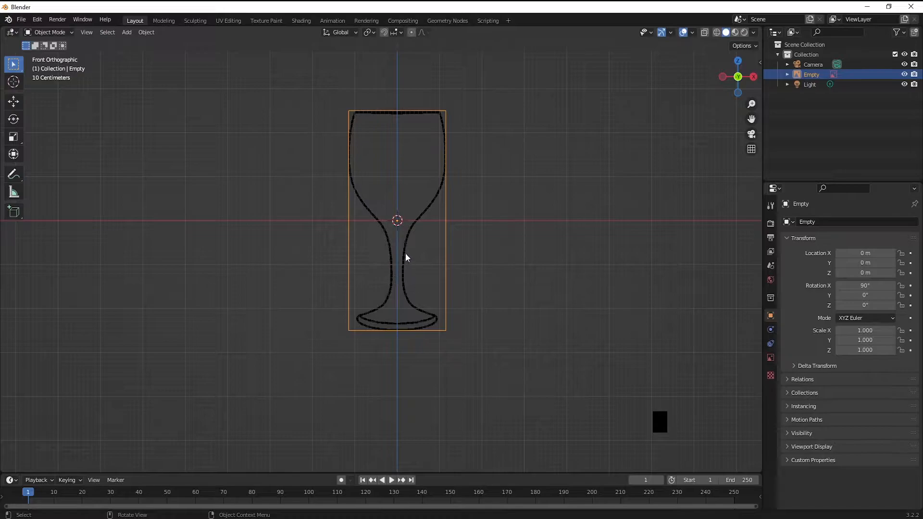
scroll(415, 302, "up", 3, "shift")
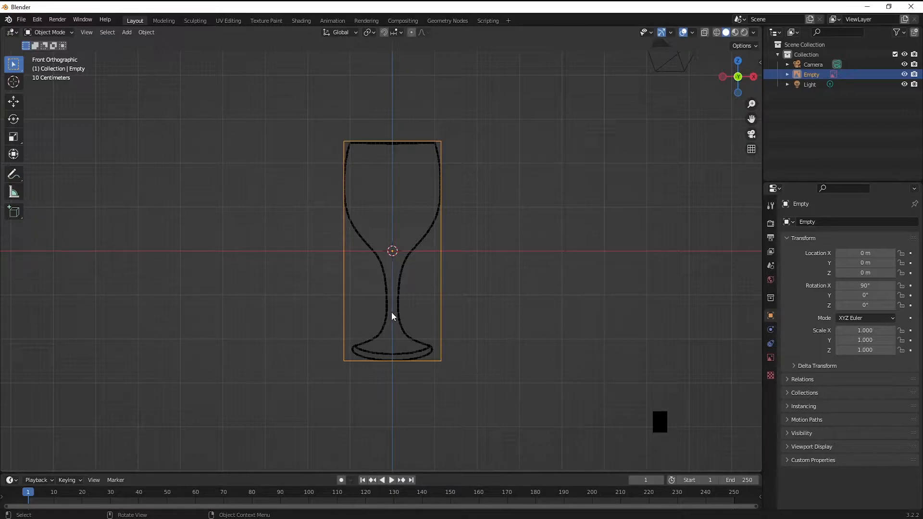
middle_click_drag(408, 342, 382, 286)
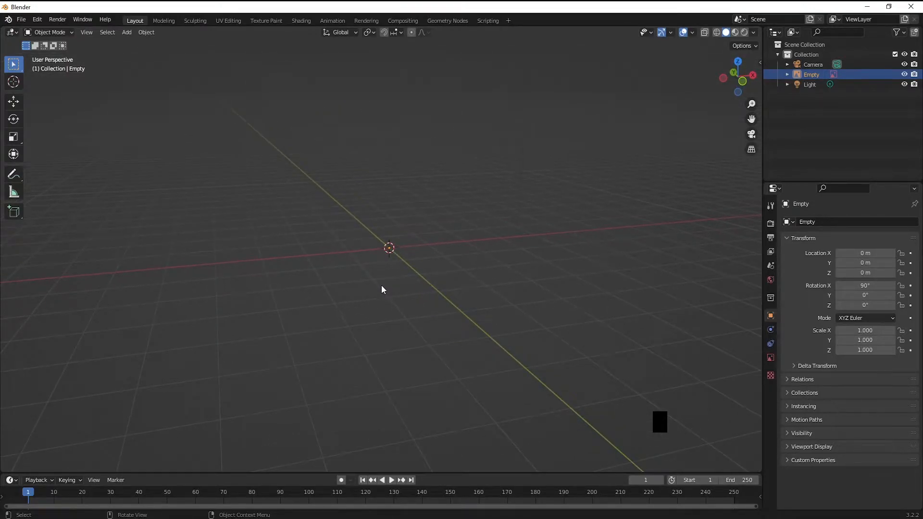
key("KP_1")
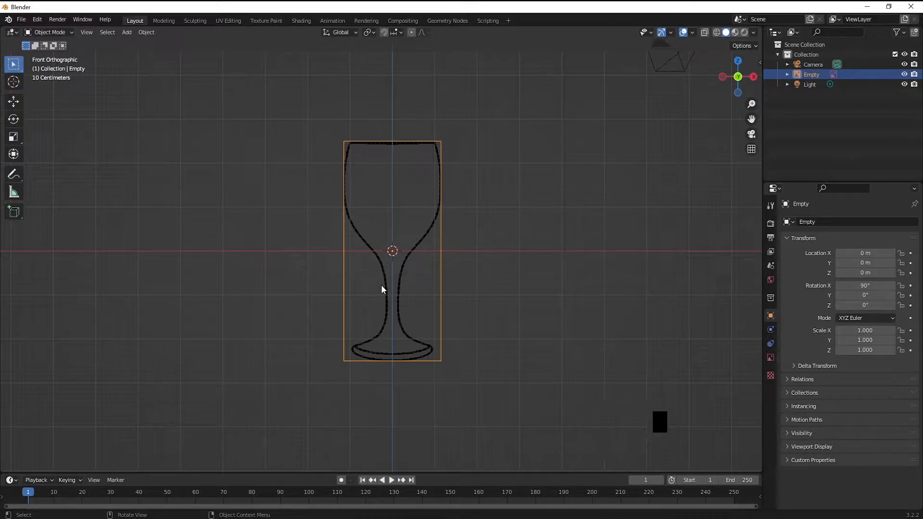
key("KP_3")
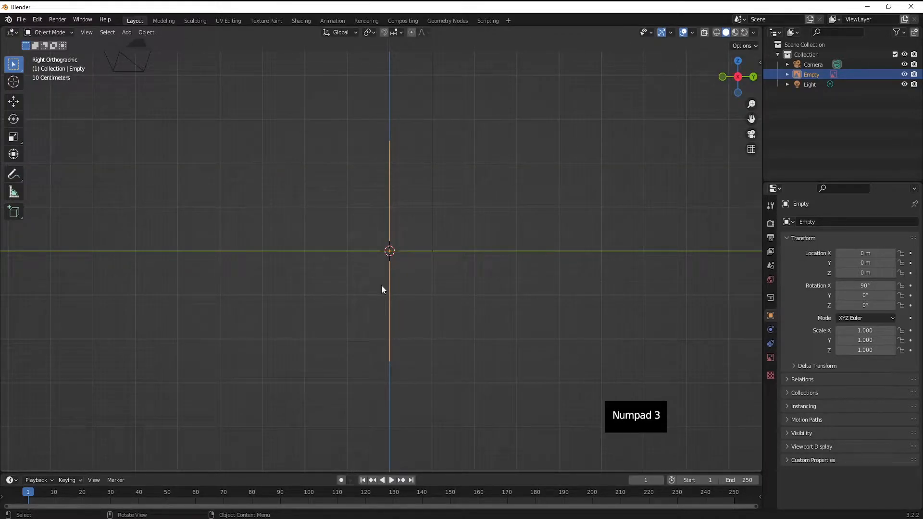
key("KP_7")
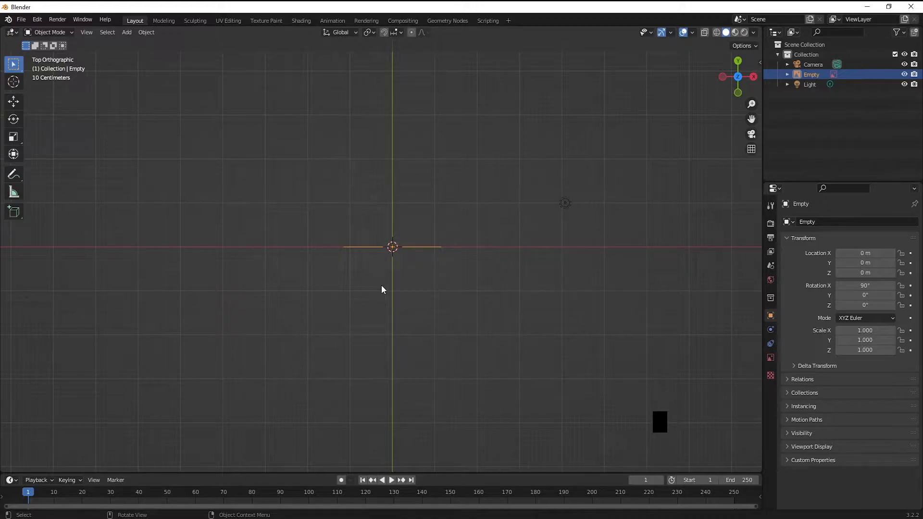
key("KP_1")
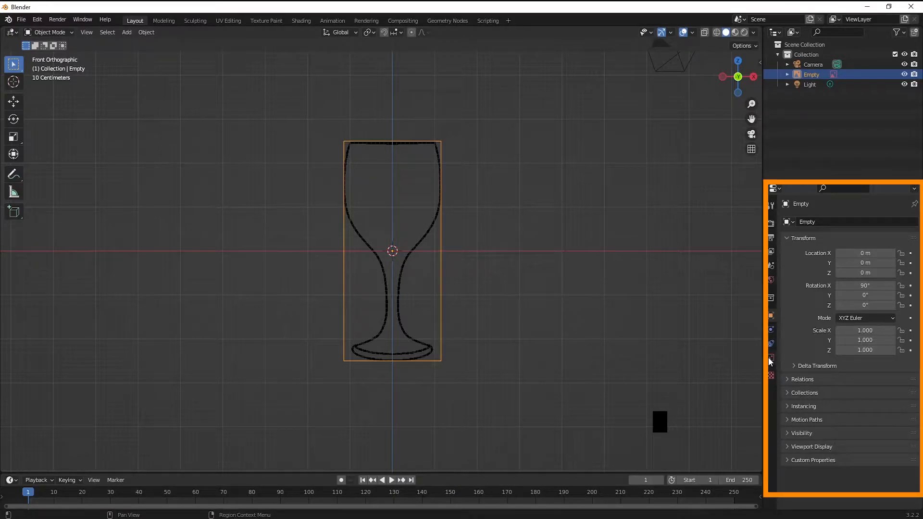
Step: Enable opacity for the wine glass background image and set it to 0.5
left_click(770, 357)
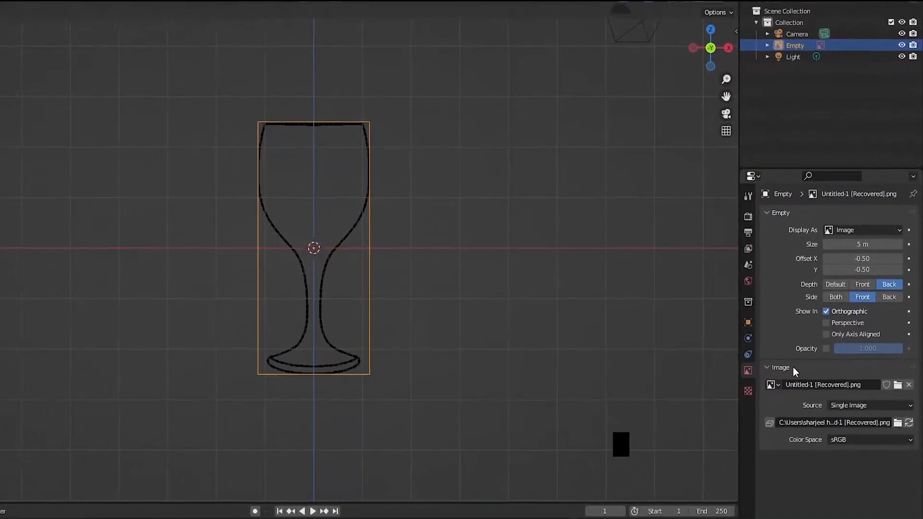
left_click(804, 366)
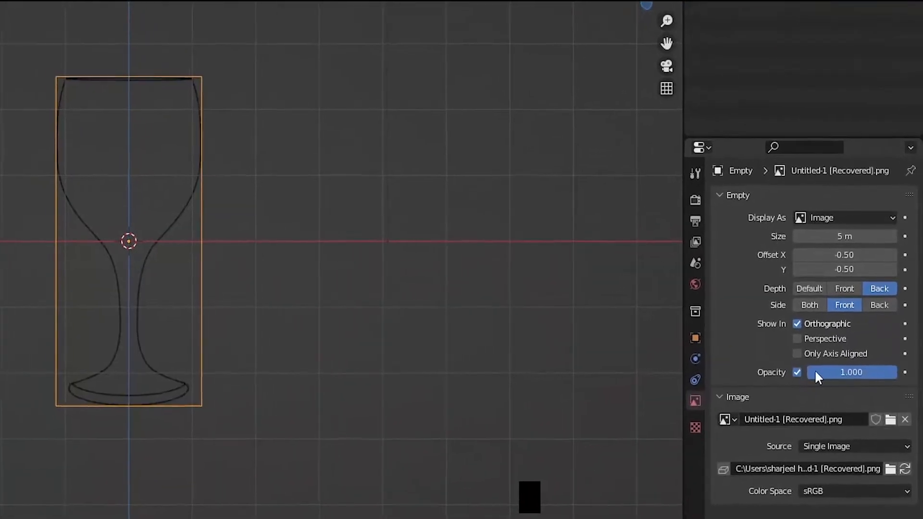
left_click(850, 366)
left_click_drag(834, 388, 695, 404)
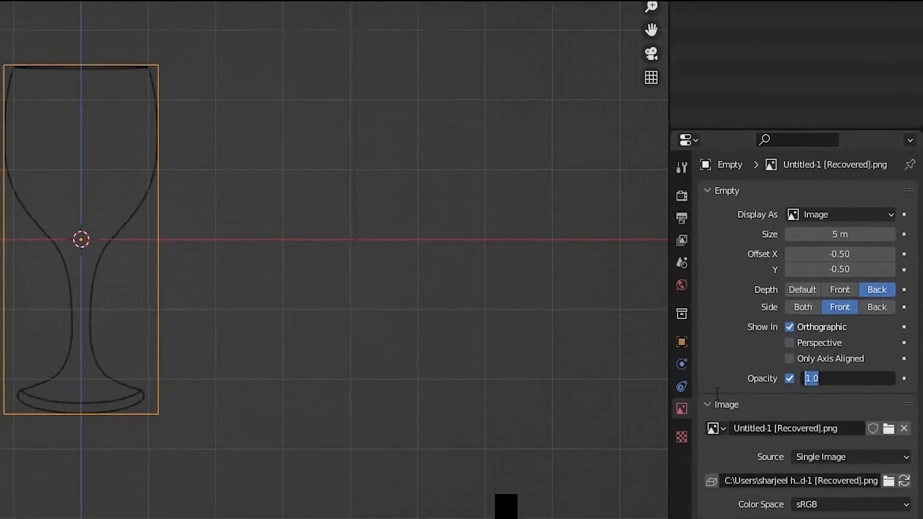
type("0.5")
key("Return")
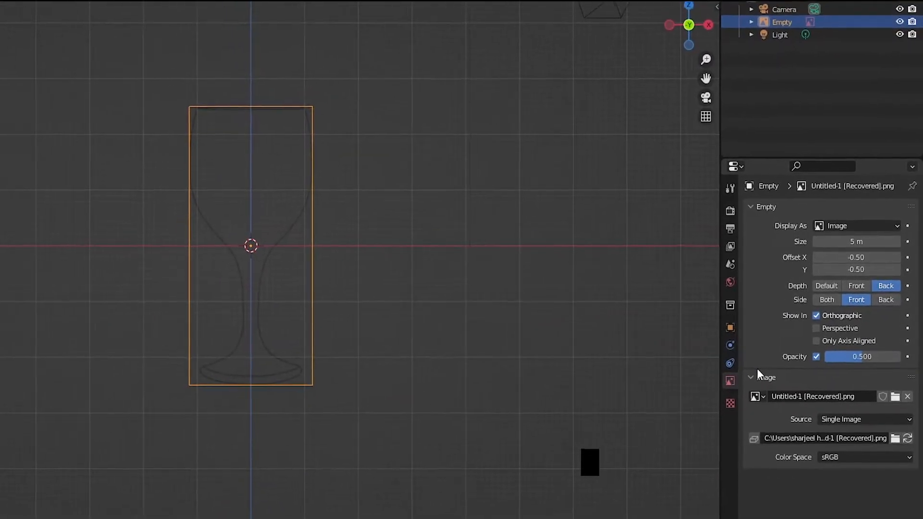
Step: Show the Outliner's selectable restriction toggle and disable viewport selection for the wine glass image empty
scroll(396, 319, "up", 2)
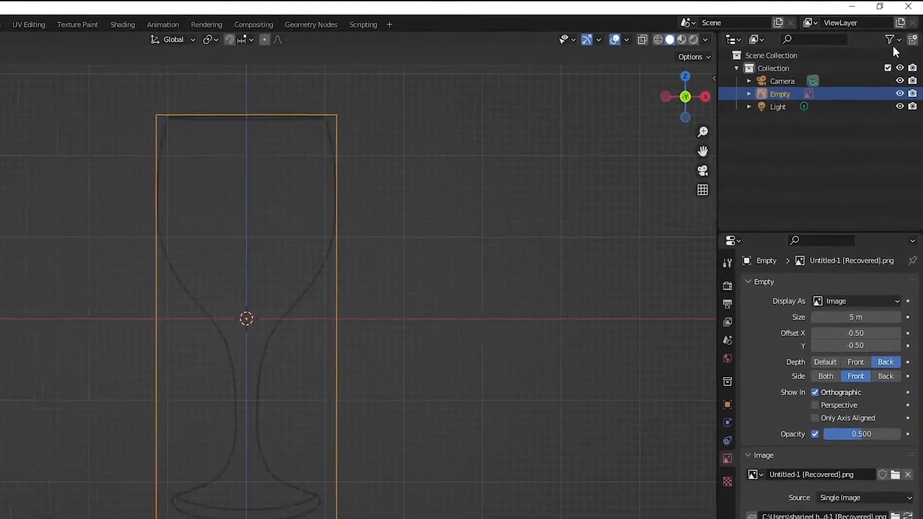
left_click(884, 49)
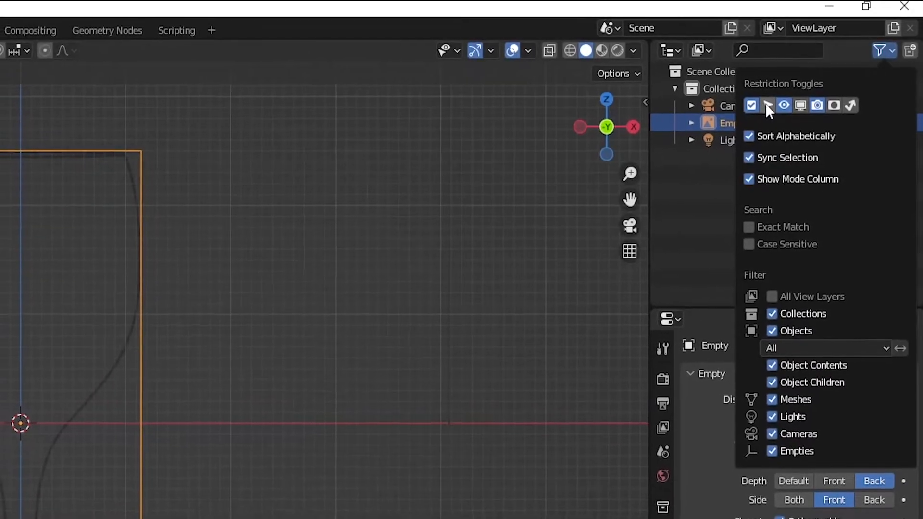
left_click(769, 103)
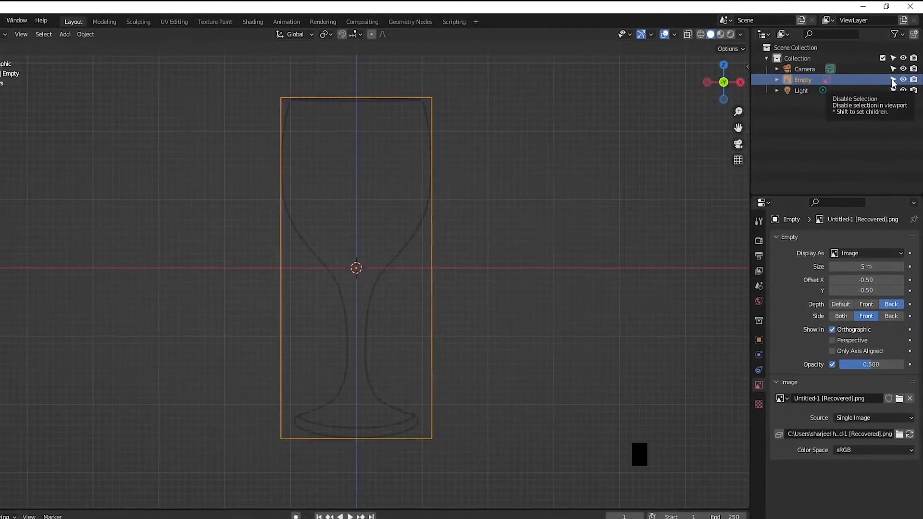
left_click(892, 77)
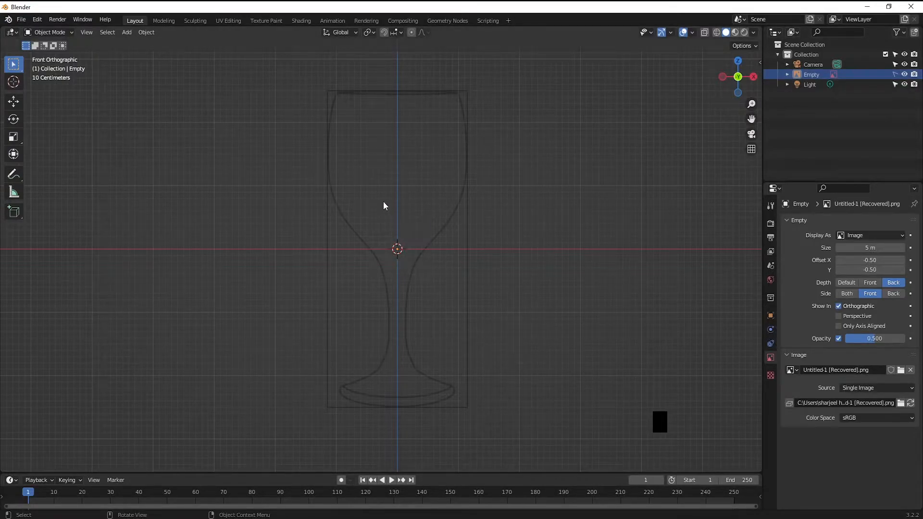
Step: Try to box-select the wine glass image in the viewport and return to the front orthographic view
left_click_drag(394, 204, 546, 292)
left_click_drag(154, 137, 567, 266)
mouse_move(403, 234)
middle_mouse_down()
mouse_move(318, 256)
mouse_move(371, 214)
mouse_move(409, 244)
middle_mouse_up()
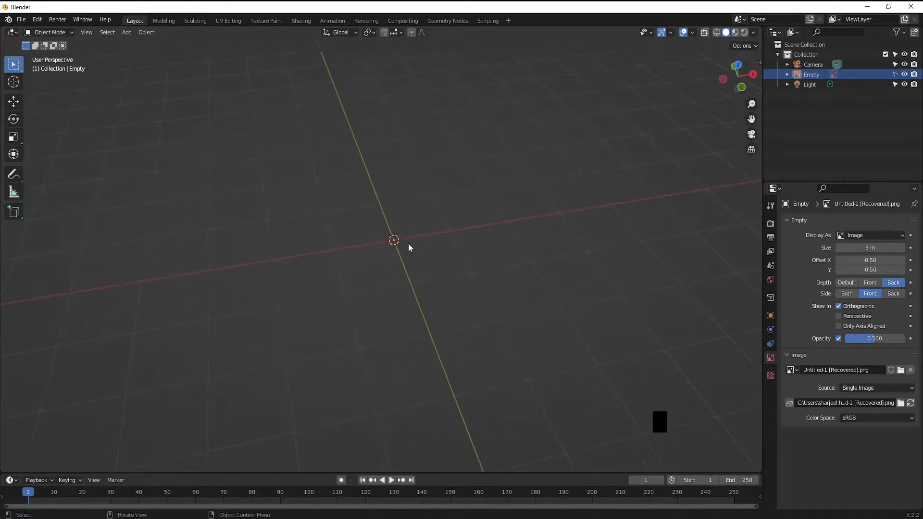
key("KP_1")
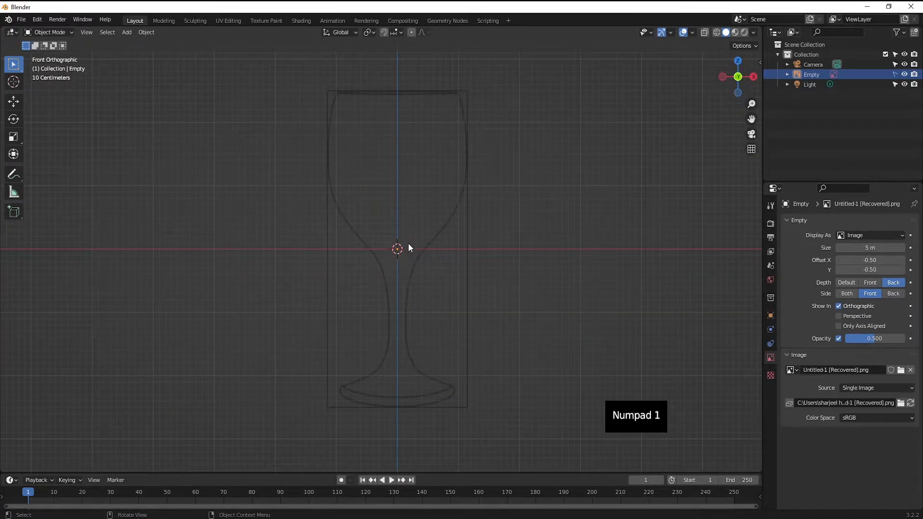
Step: Add a mesh circle at the world origin and set its radius to 2 m
key("shift+a")
mouse_move(382, 136)
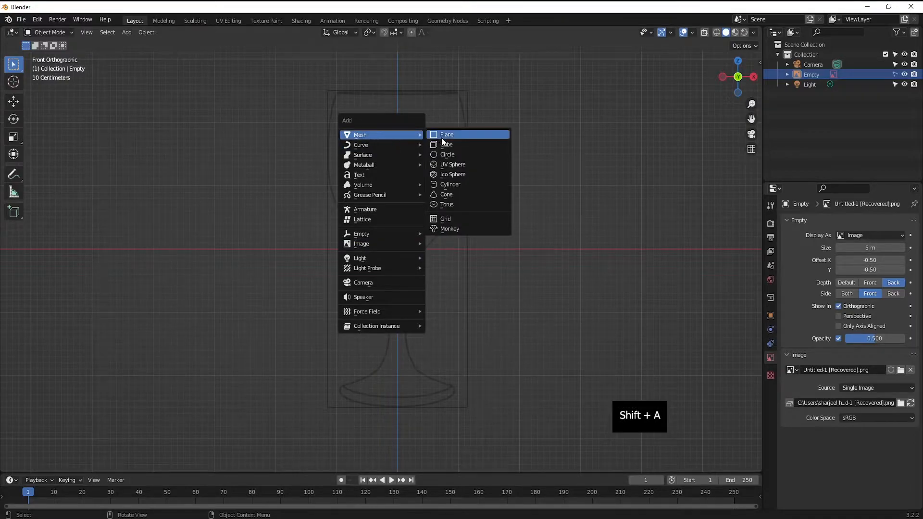
left_click(452, 153)
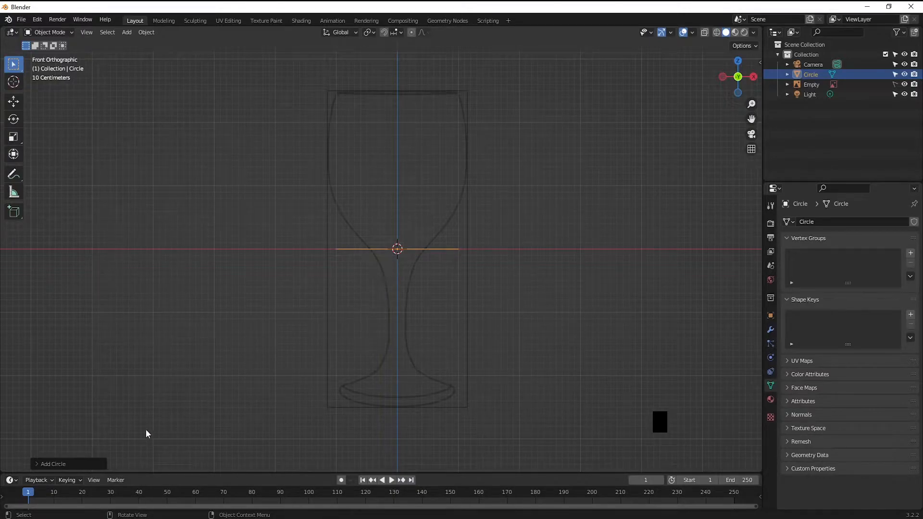
left_click(35, 464)
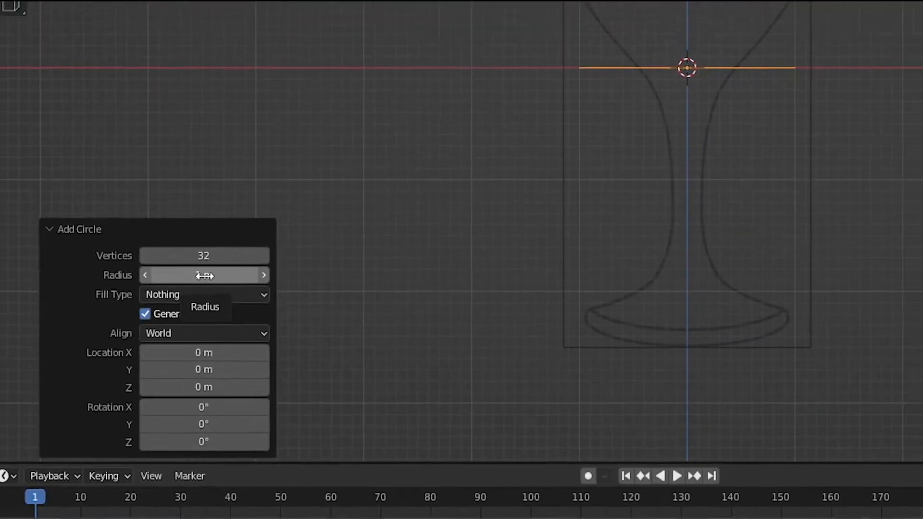
double_click(259, 214)
type("2")
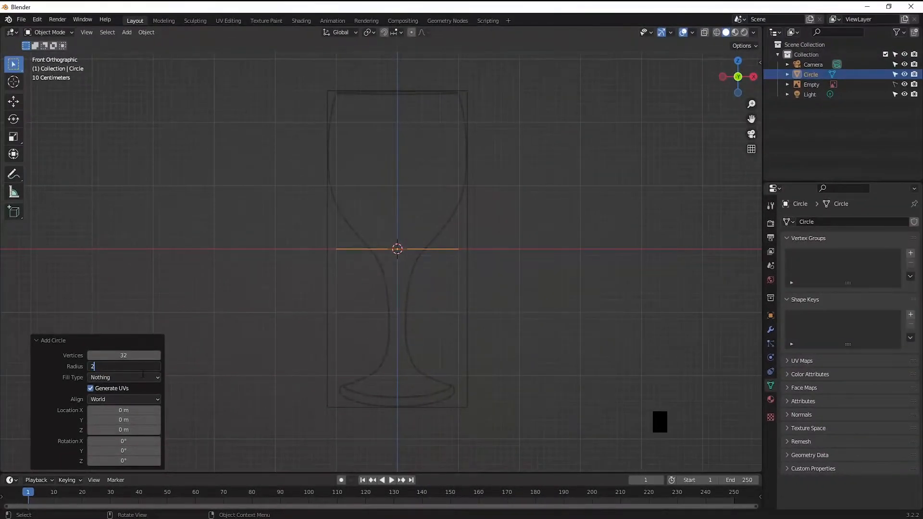
key("Return")
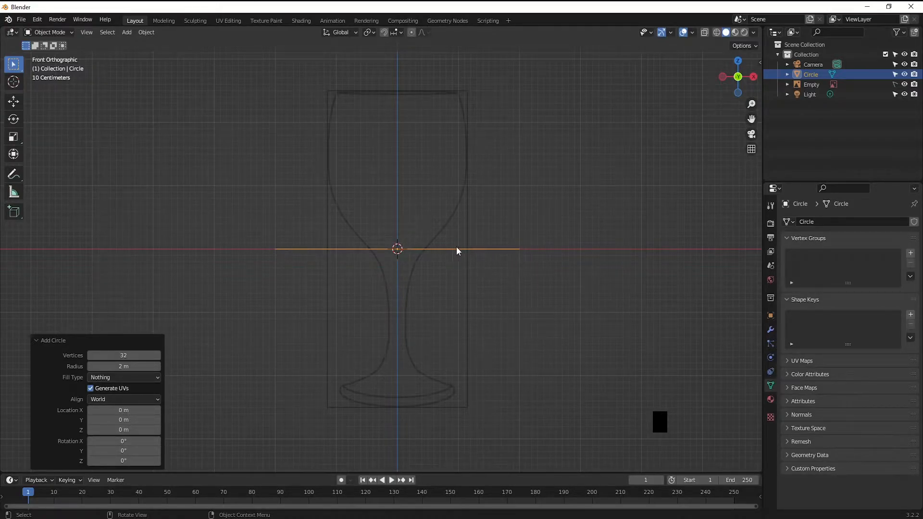
Step: Set the new circle's radius to 1 m and view it in perspective
left_click(124, 367)
type("1")
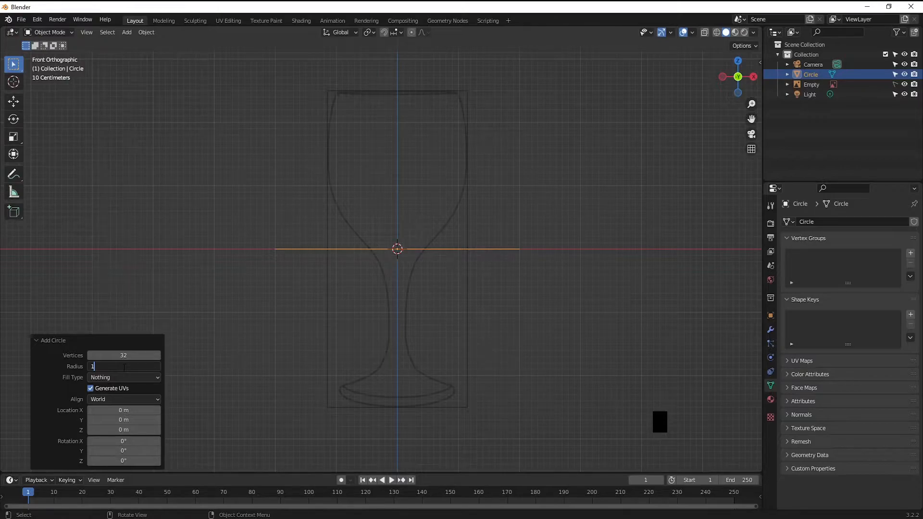
key("Return")
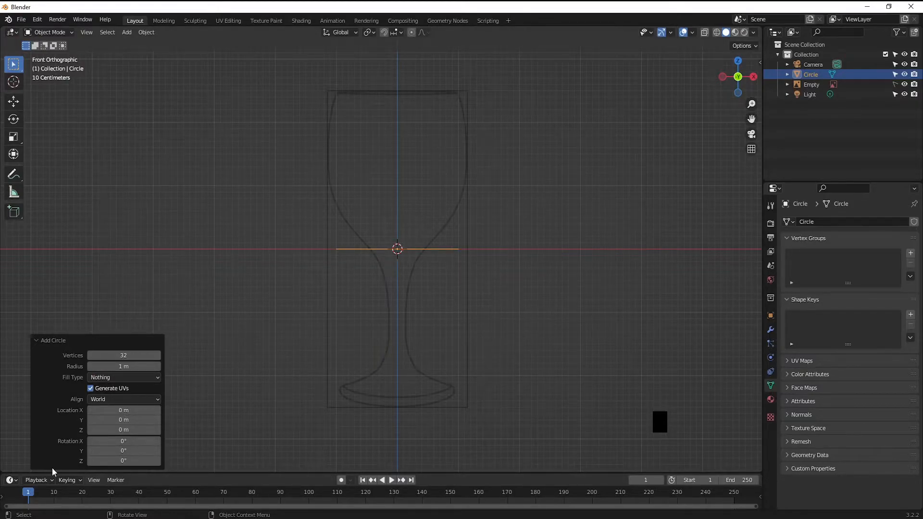
middle_click_drag(371, 232, 370, 264)
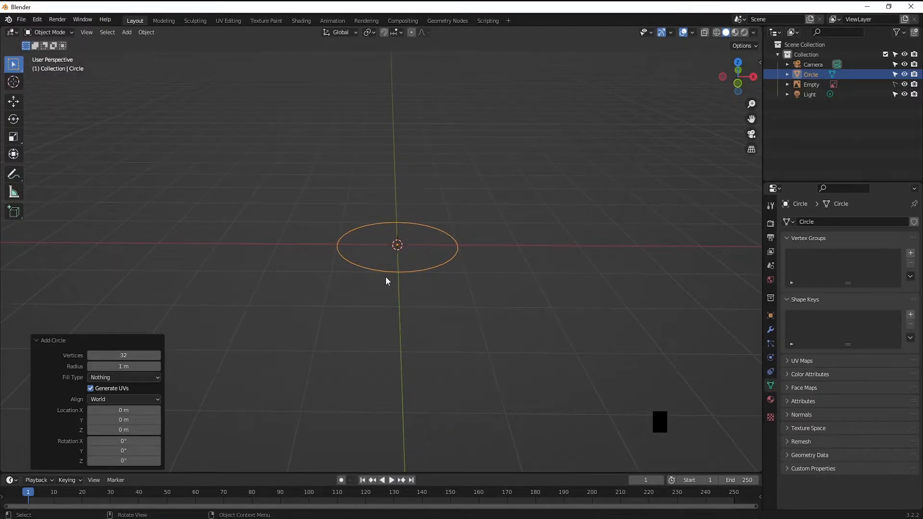
scroll(401, 277, "up", 3)
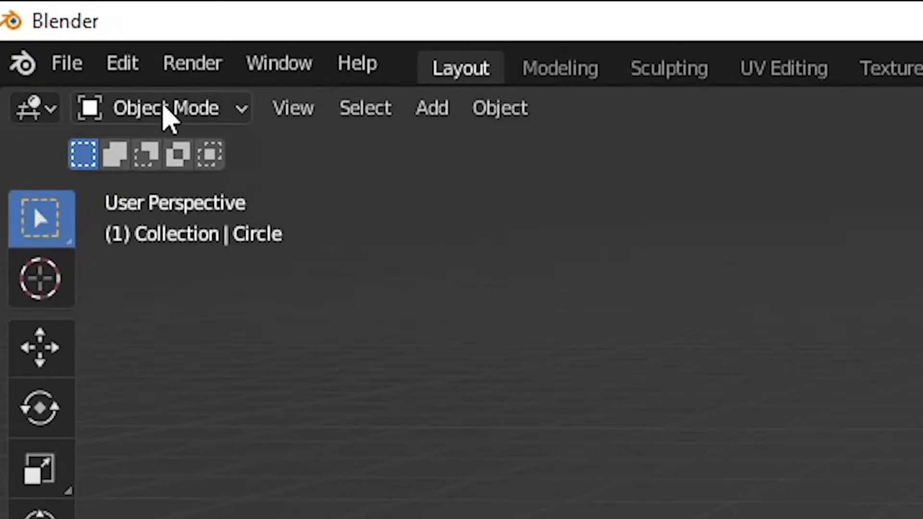
Step: Switch the circle into Edit Mode and back to Object Mode
left_click(163, 109)
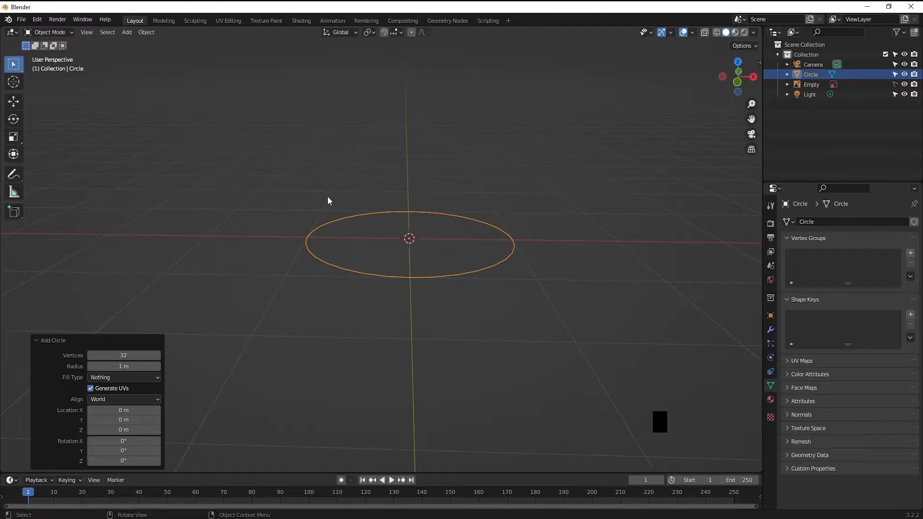
key("Tab")
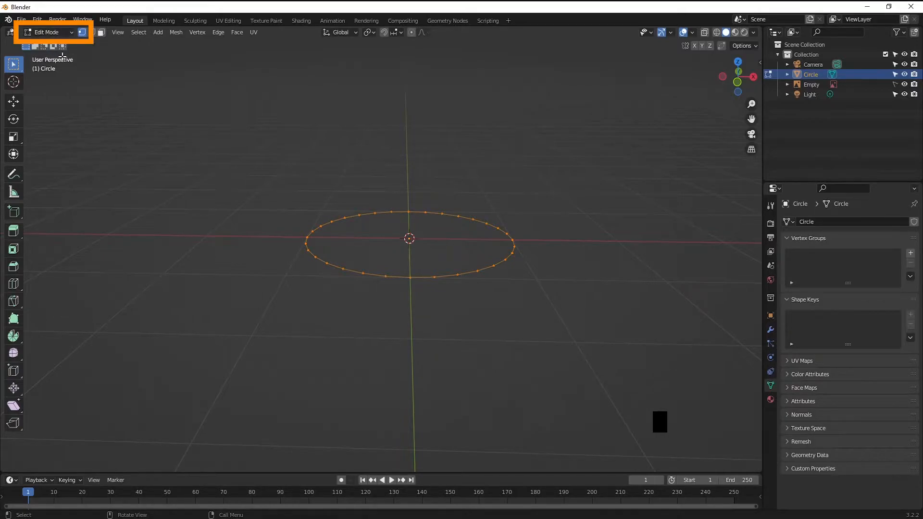
key("Tab")
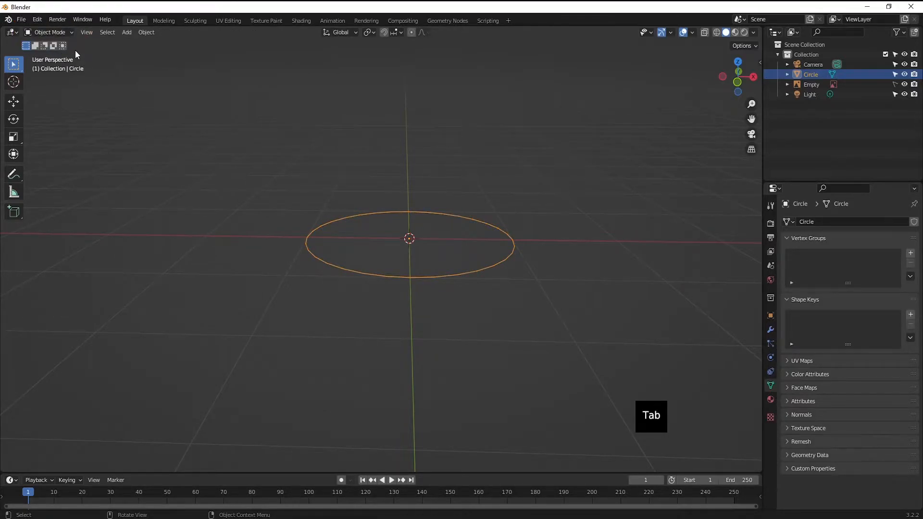
Step: Add a mesh cube, scale it to about 0.4, and move it about -2.22 m in X, 0.25 m in Y and 0.53 m in Z
middle_click_drag(389, 272, 364, 307)
left_click(361, 310)
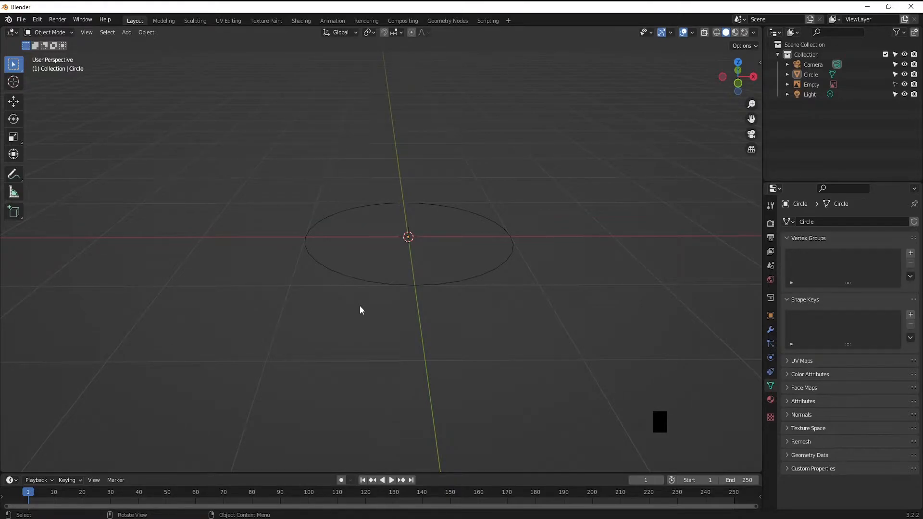
key("shift+a")
mouse_move(360, 308)
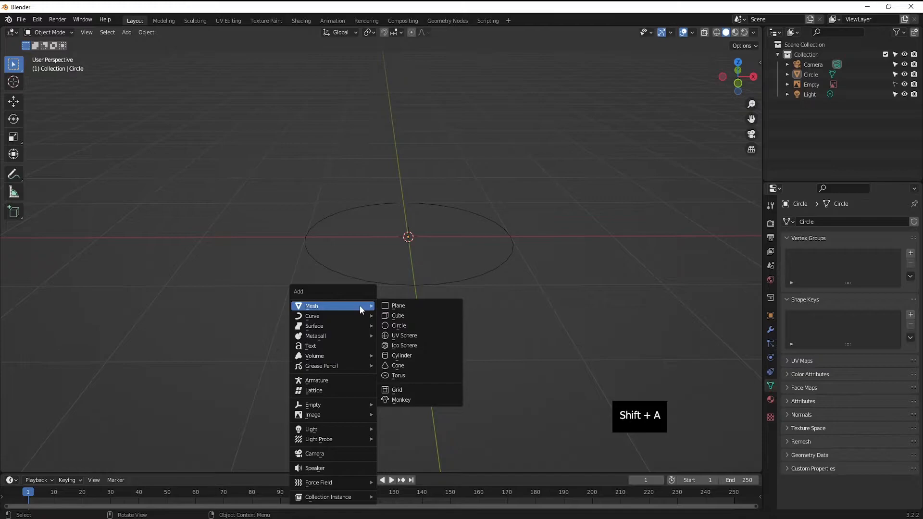
left_click(398, 315)
key("s")
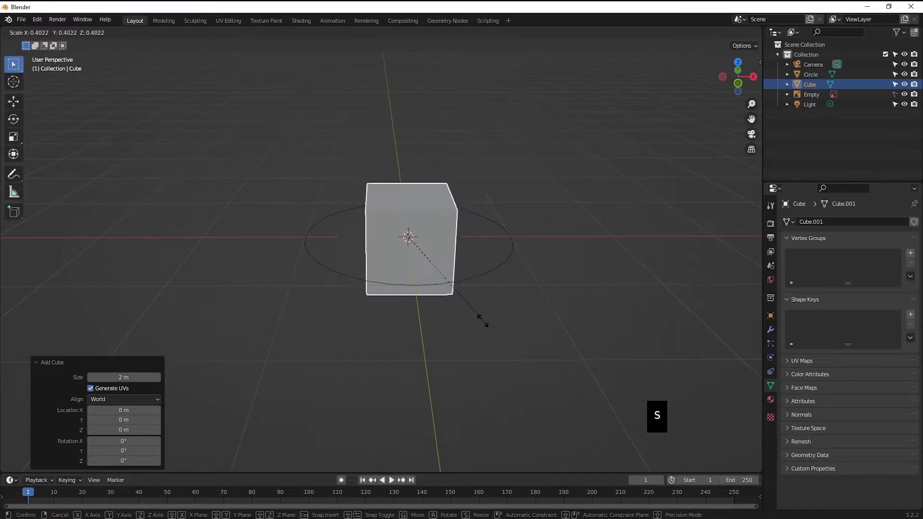
left_click(478, 317)
key("g")
left_click(271, 284)
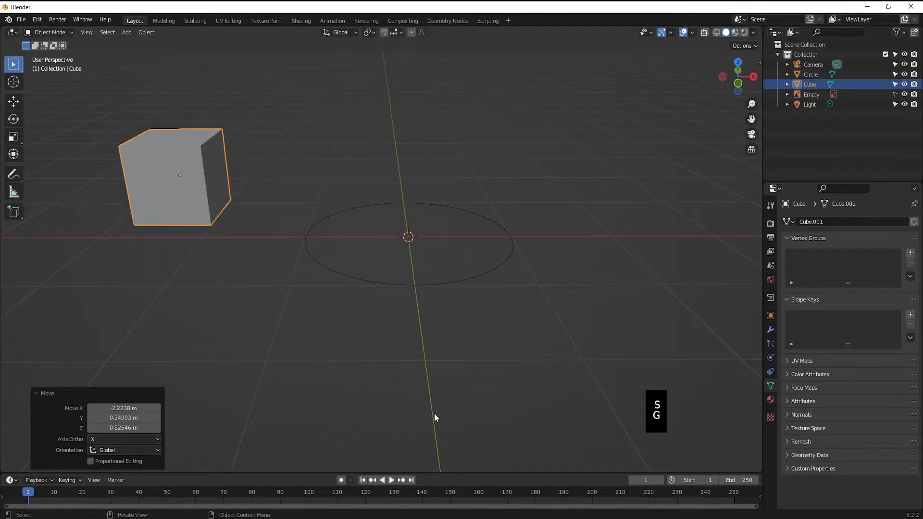
Step: Enter Edit Mode on the cube alone and select all its geometry
left_click(411, 284)
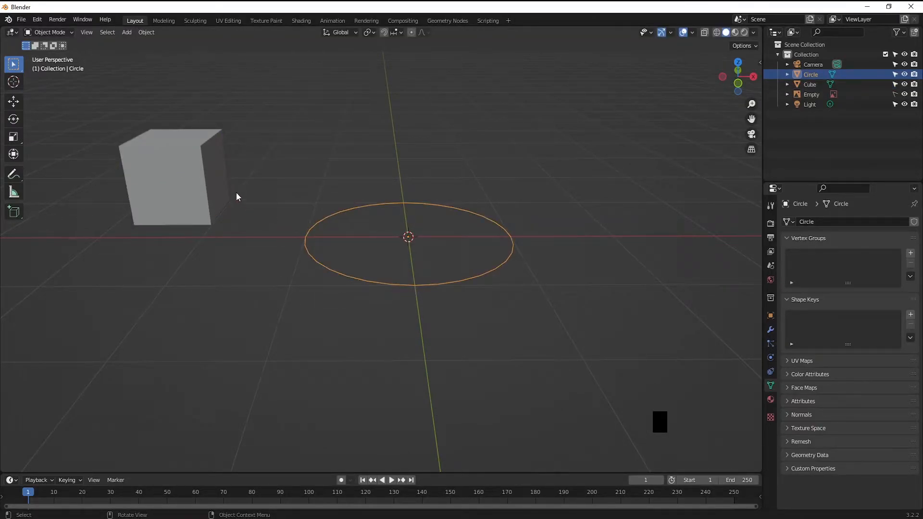
left_click(209, 202)
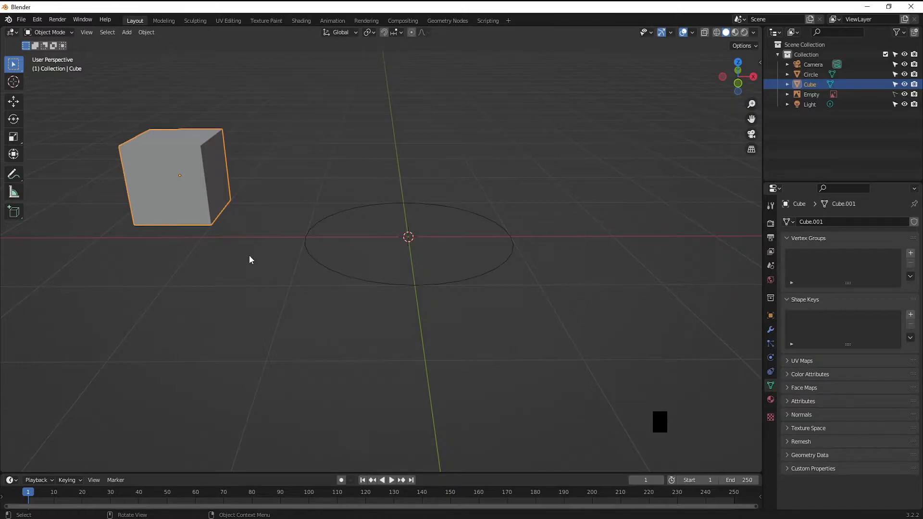
key("Tab")
mouse_move(197, 175)
middle_mouse_down()
mouse_move(231, 198)
mouse_move(190, 176)
middle_mouse_up()
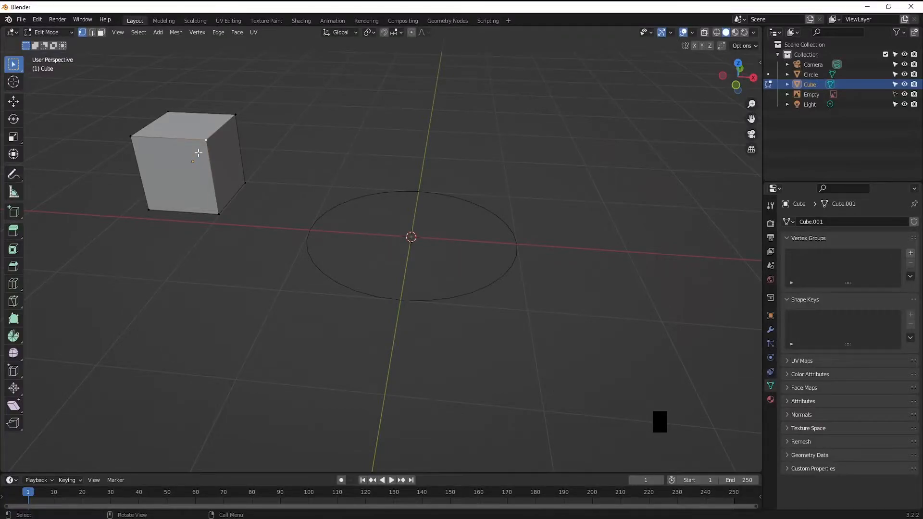
key("a")
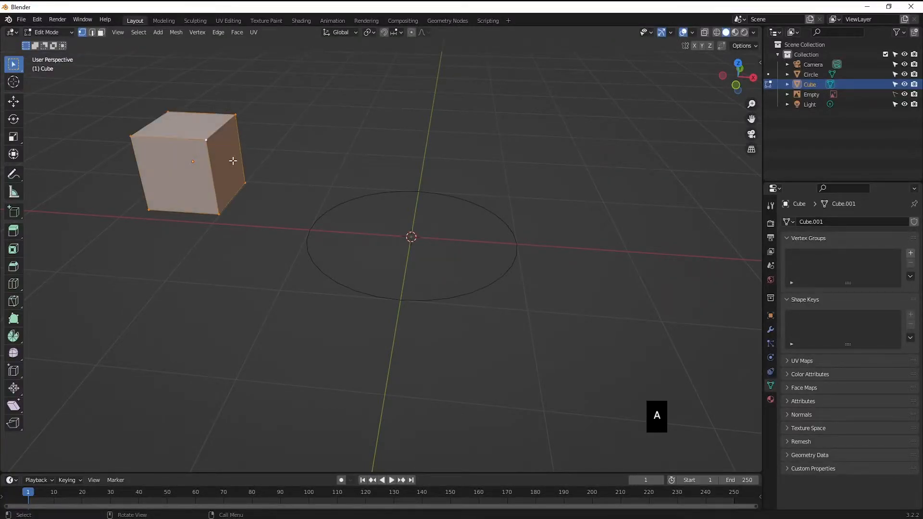
middle_click_drag(241, 284, 250, 258)
middle_click_drag(381, 264, 356, 293)
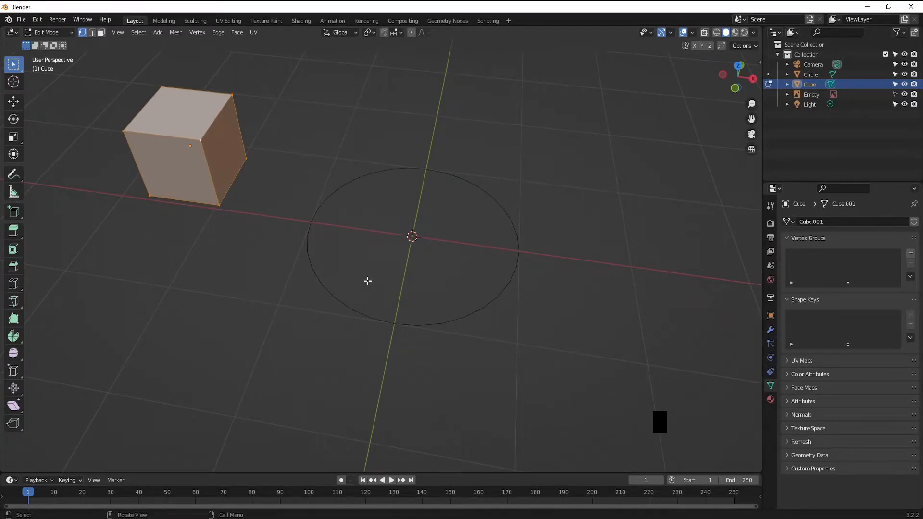
Step: Switch from the cube to the circle, inspect its vertices in Edit Mode, and return to Object Mode
key("Tab")
left_click(356, 311)
middle_click_drag(363, 316, 347, 295)
key("Tab")
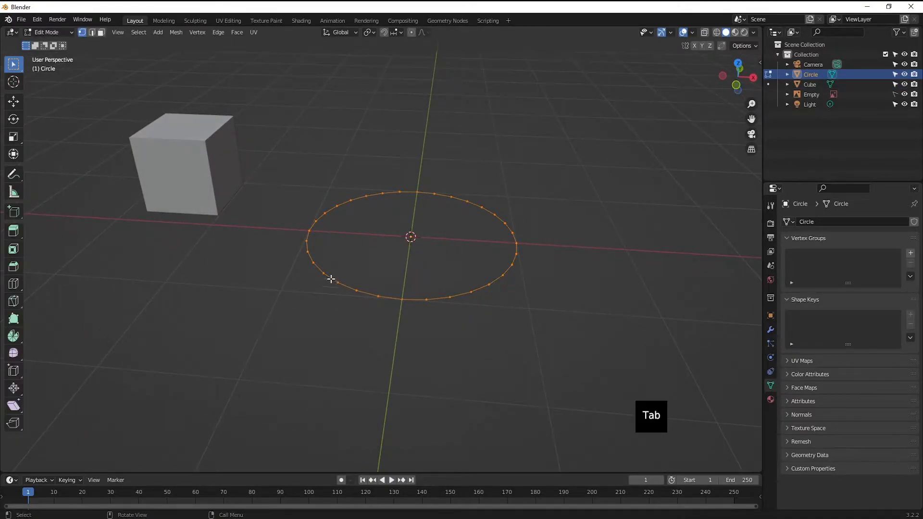
middle_click_drag(360, 309, 384, 232)
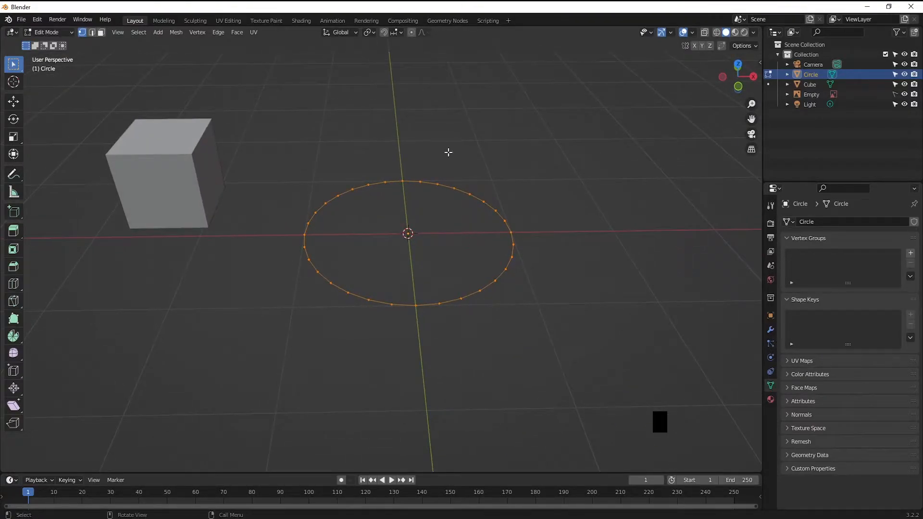
middle_click_drag(393, 294, 364, 278)
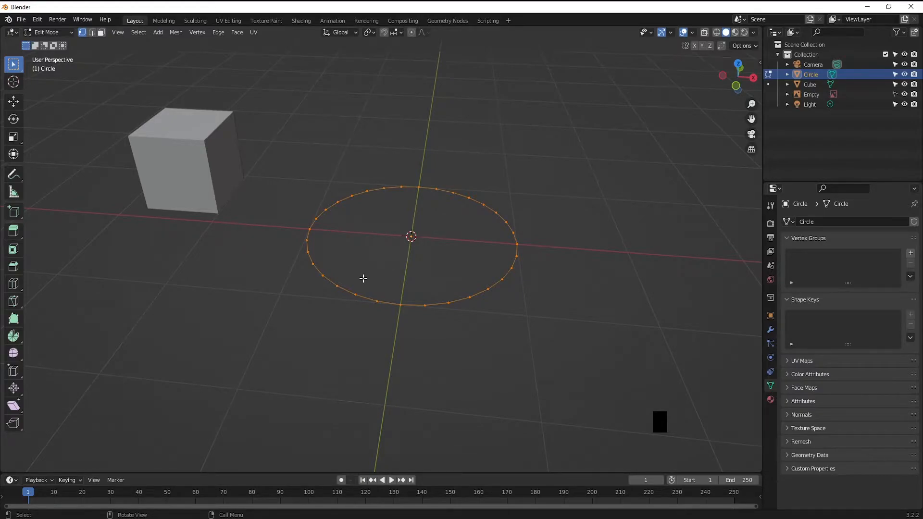
key("Tab")
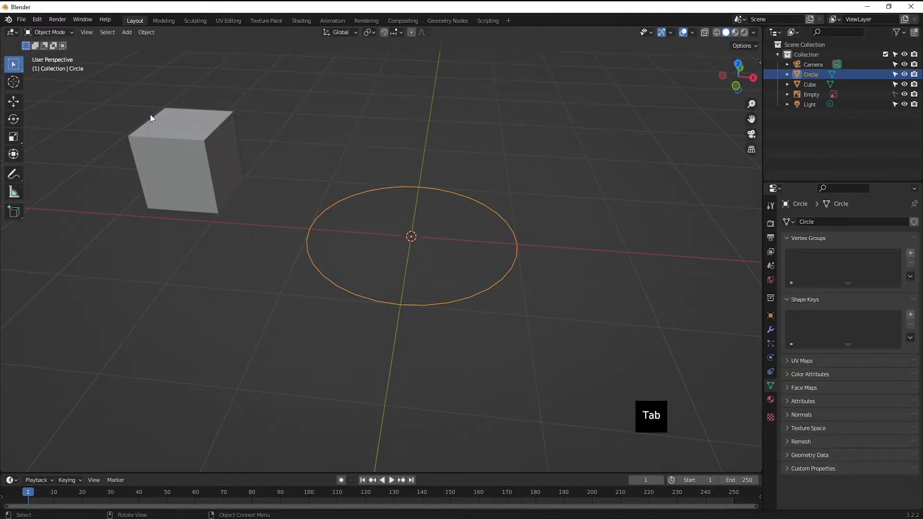
Step: Select the circle and cube together, inspect both meshes in Edit Mode, and return to Object Mode
left_click(189, 159, "shift")
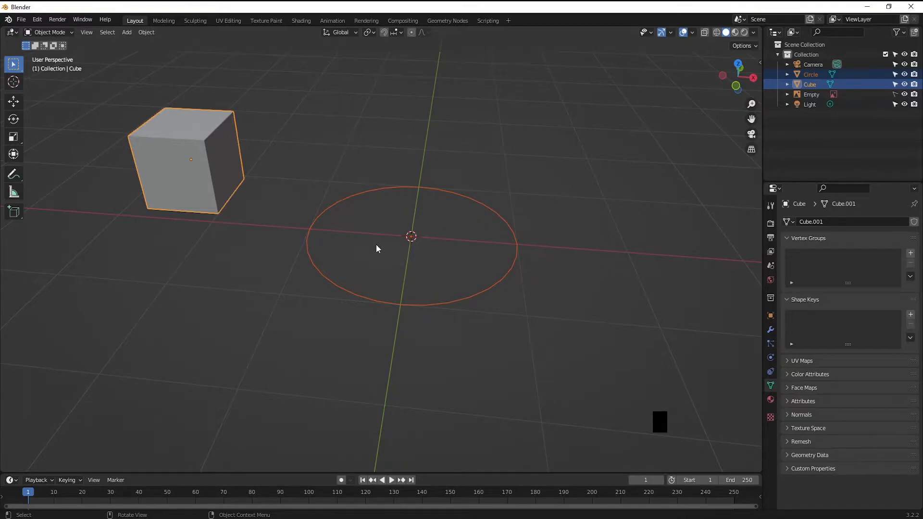
key("Tab")
middle_click_drag(340, 252, 335, 274)
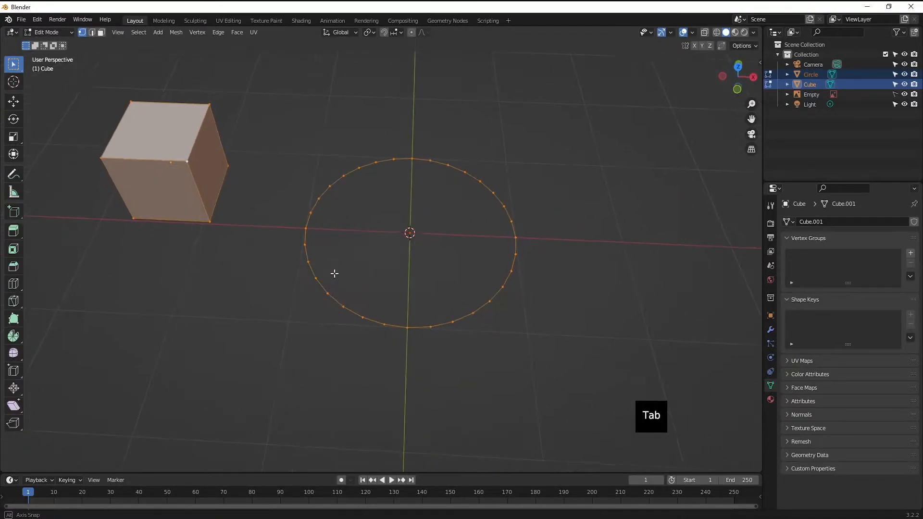
middle_click_drag(185, 206, 264, 202, "shift")
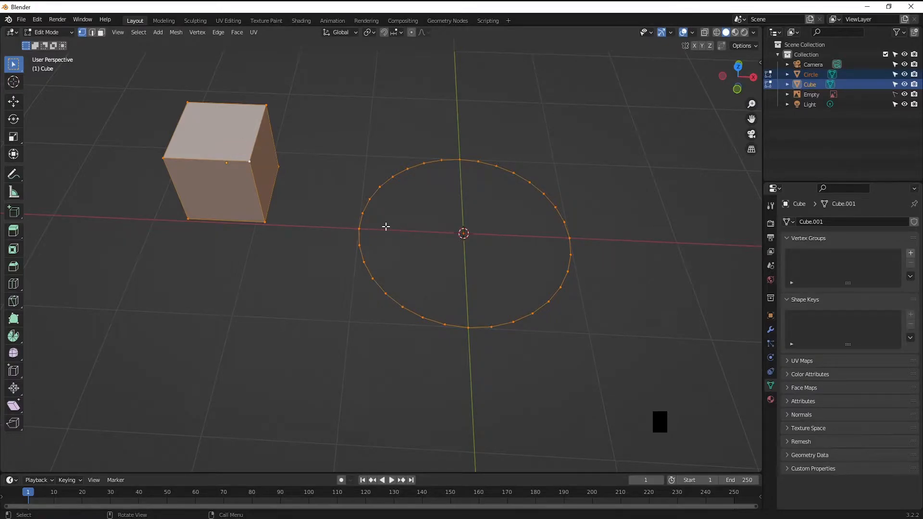
key("Tab")
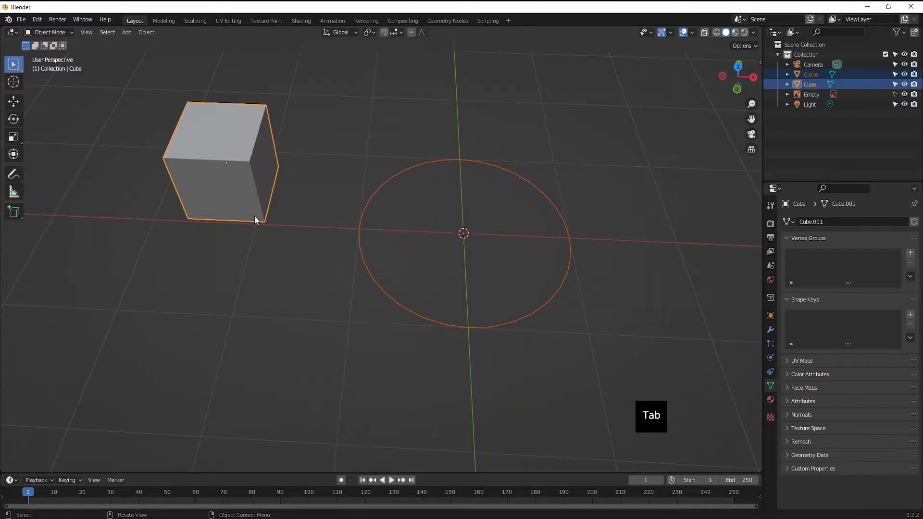
Step: Delete the cube and return to the front orthographic view
left_click(199, 157)
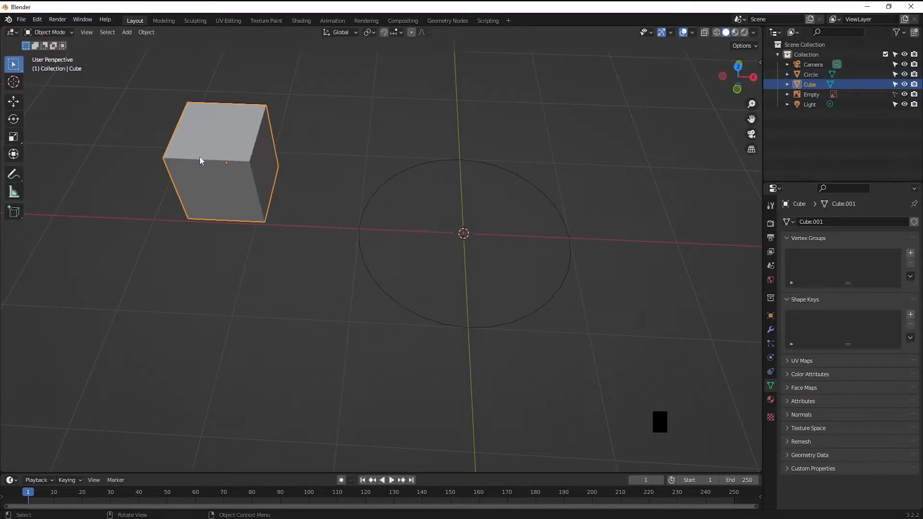
key("Delete")
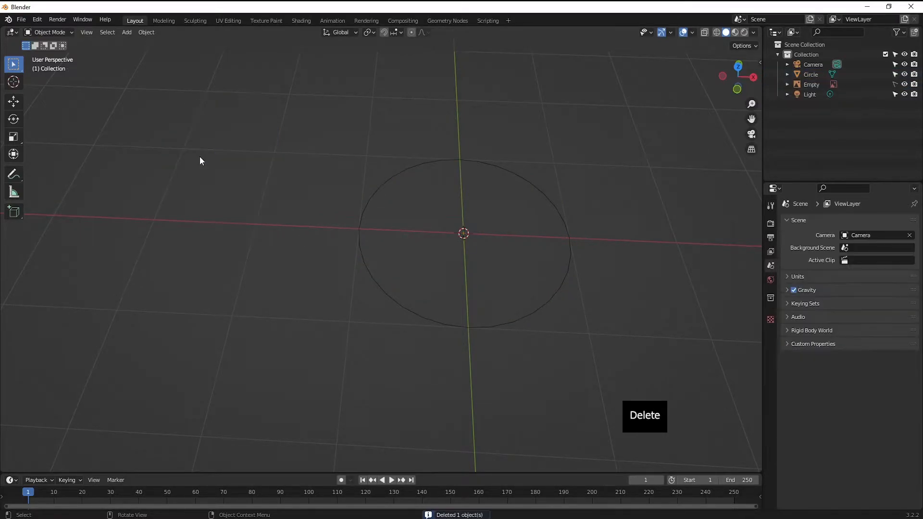
key("KP_1")
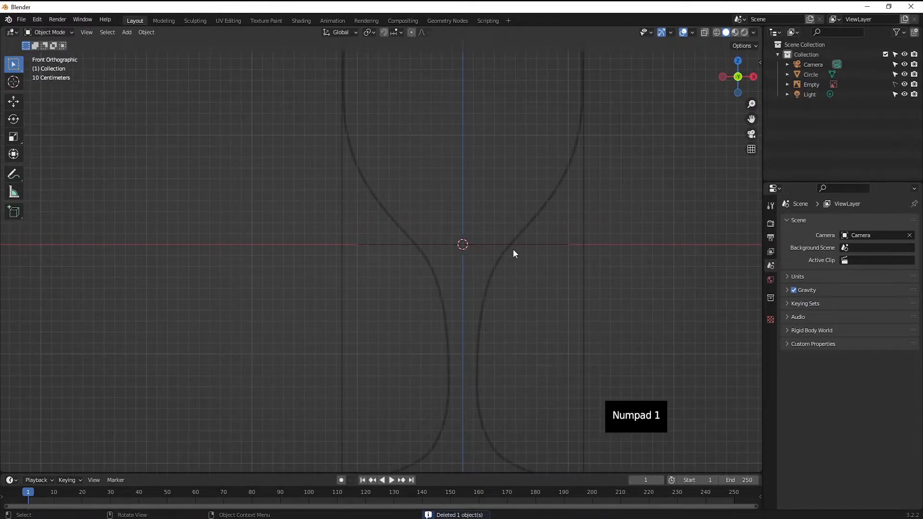
Step: Open the circle in Edit Mode over the wine glass reference, and undo back until the circle is removed
left_click(526, 245)
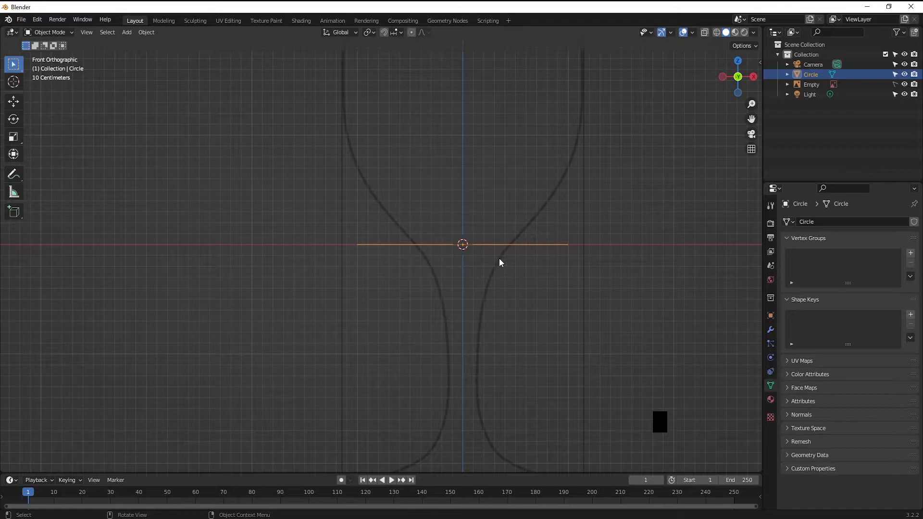
key("Tab")
scroll(504, 287, "down", 3)
middle_click_drag(444, 306, 409, 333, "shift")
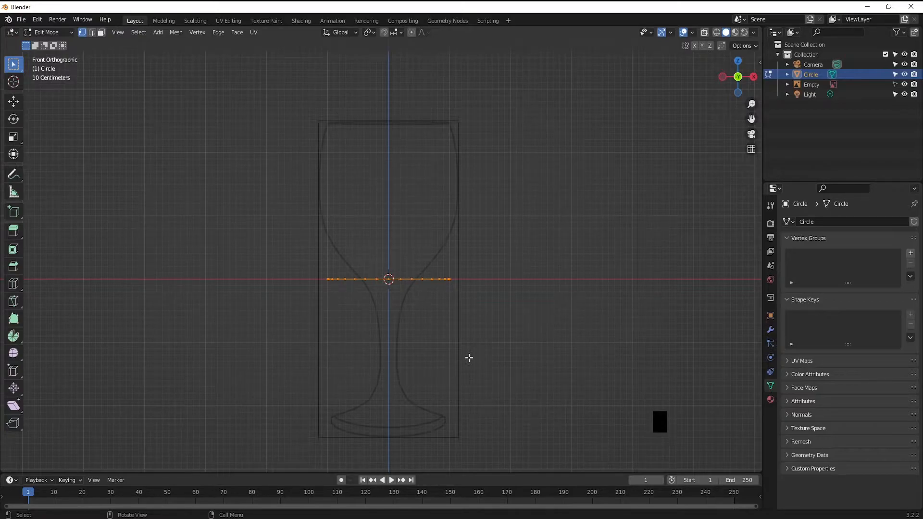
key("ctrl+z")
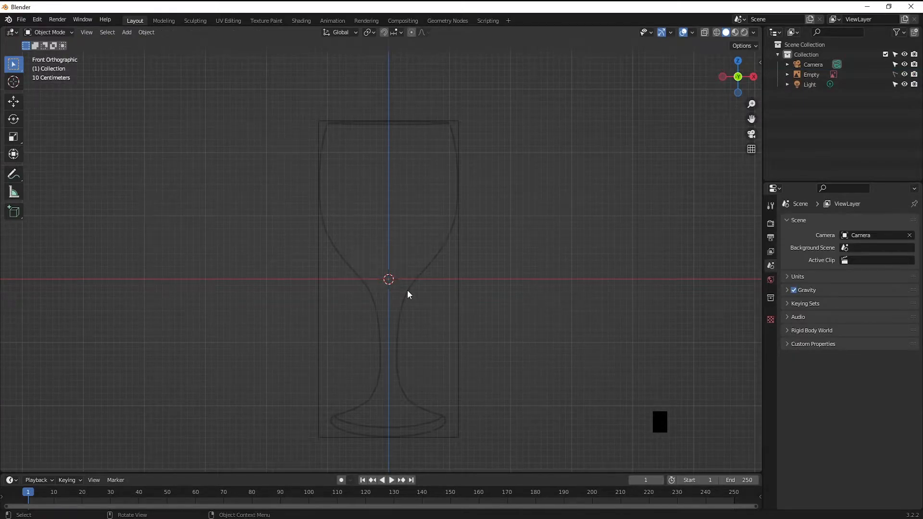
Step: Add a mesh cube at the origin and scale it uniformly by about 0.704 in Object Mode
key("shift+a")
mouse_move(404, 290)
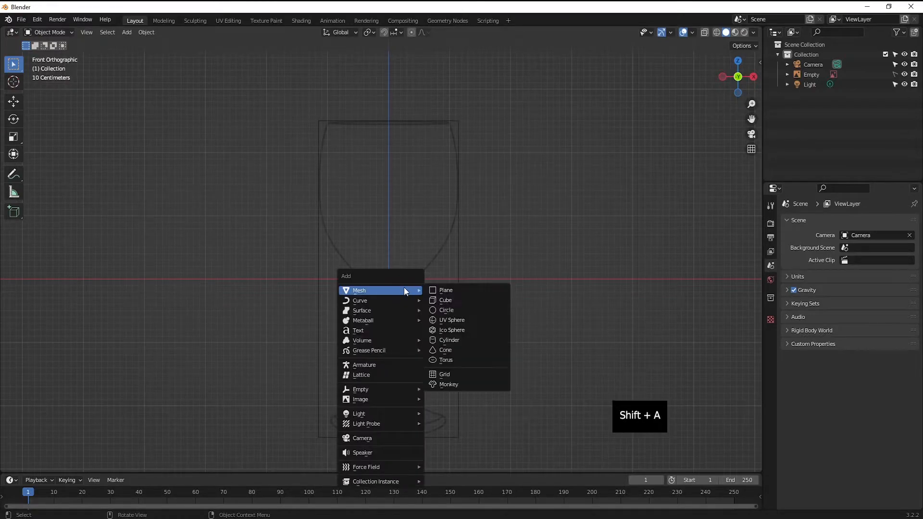
left_click(446, 300)
middle_click_drag(385, 251, 375, 293)
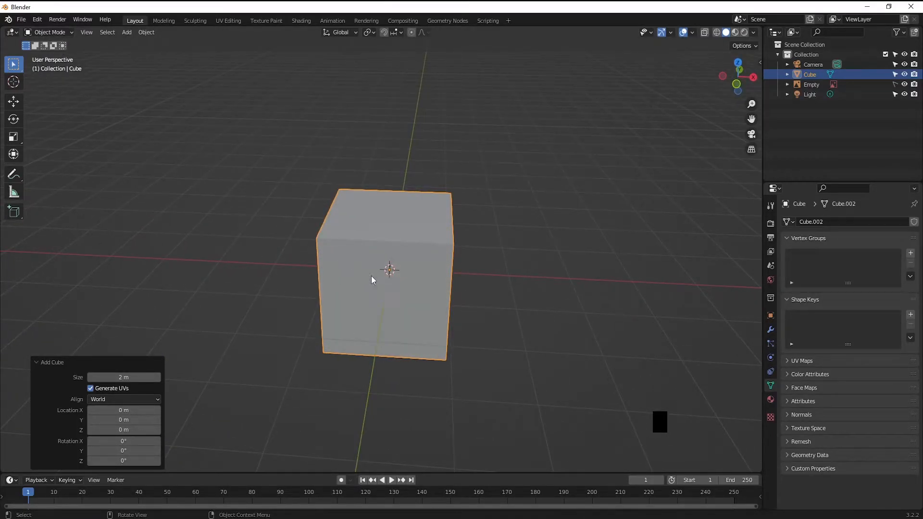
key("s")
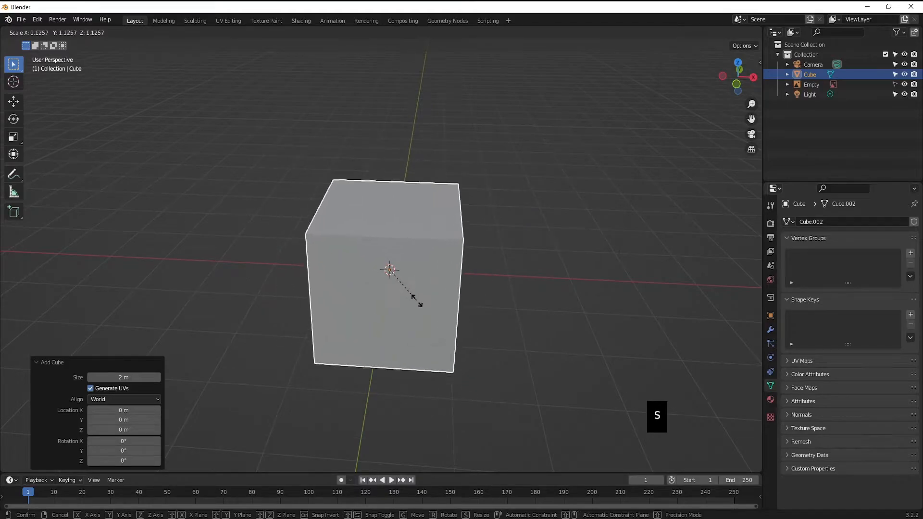
left_click(405, 287)
middle_click_drag(387, 308, 380, 267)
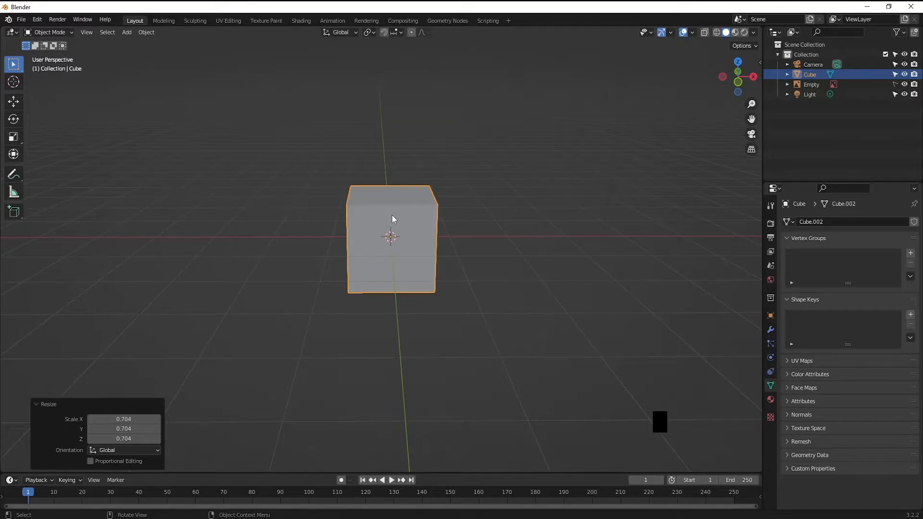
Step: Open the cube in Edit Mode and select individual vertices, followed by individual edges
key("Tab")
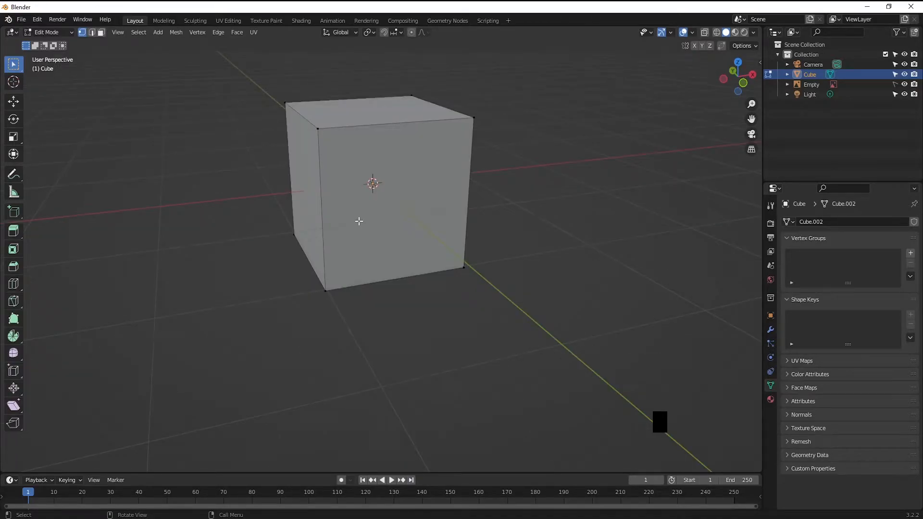
middle_click_drag(344, 221, 377, 243)
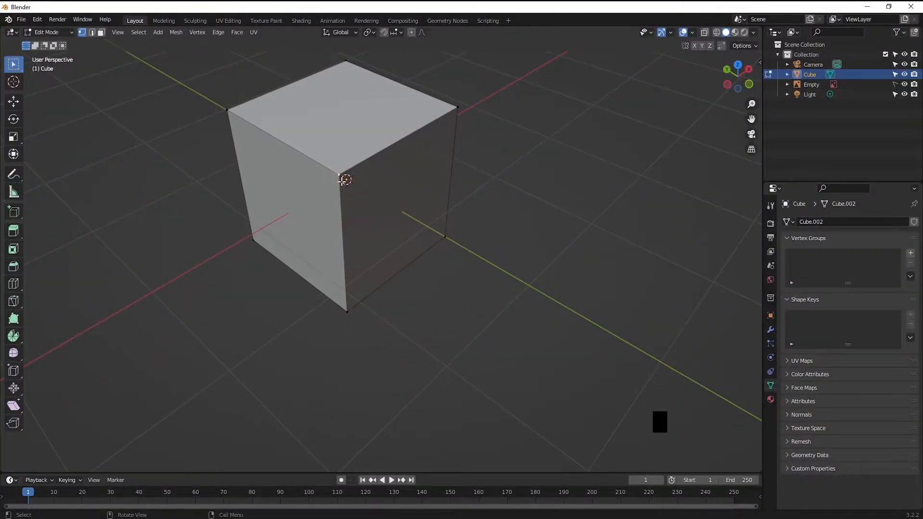
left_click(456, 106)
left_click(343, 222)
left_click(343, 238)
left_click(402, 143, "shift")
middle_click_drag(358, 204, 346, 195)
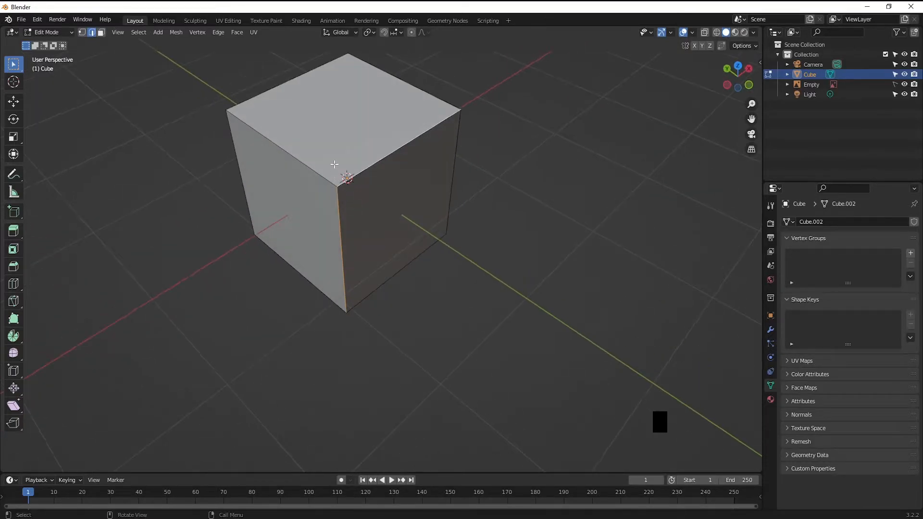
Step: Switch to face selection and select the cube's top face and its two visible side faces in turn
left_click(100, 34)
left_click(354, 136)
left_click(381, 200)
left_click(324, 221)
mouse_move(325, 221)
middle_mouse_down()
mouse_move(311, 206)
mouse_move(334, 211)
middle_mouse_up()
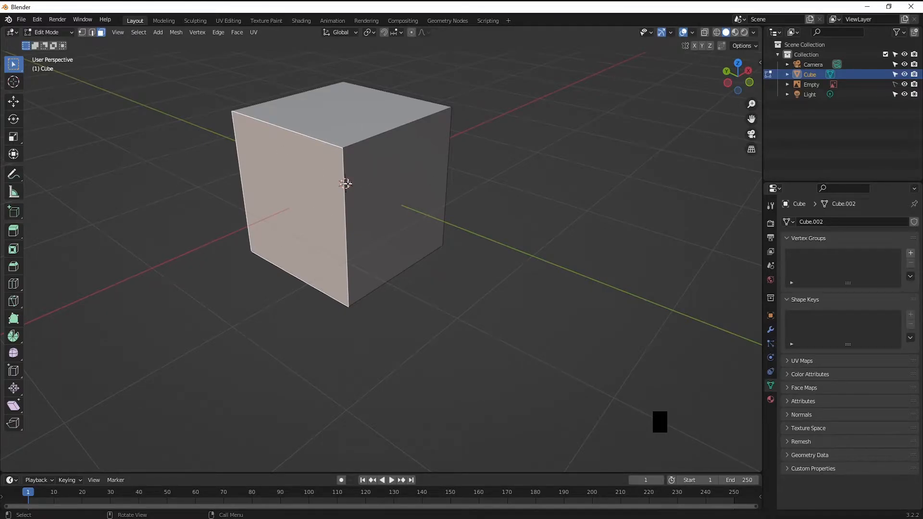
Step: Scale the selected side face by about 0.823 and move it about 0.07 m in X and 0.08 m in Y
key("s")
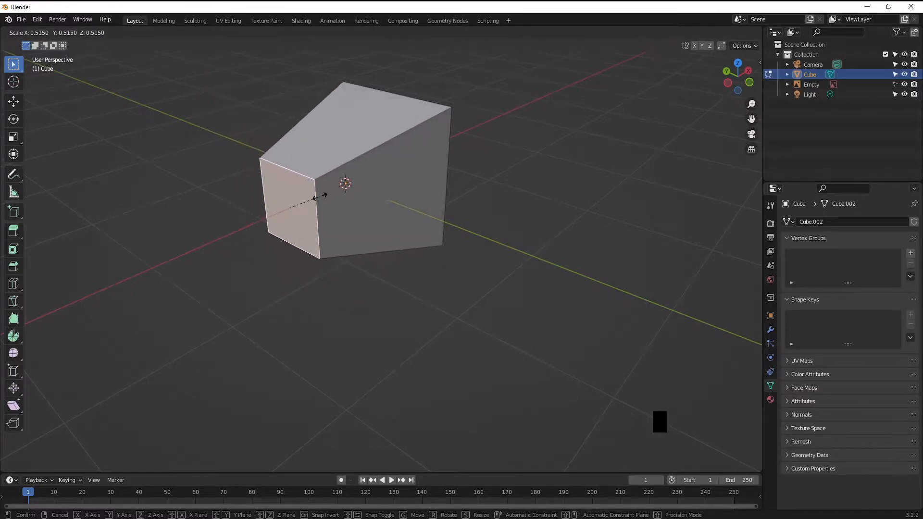
left_click(341, 202)
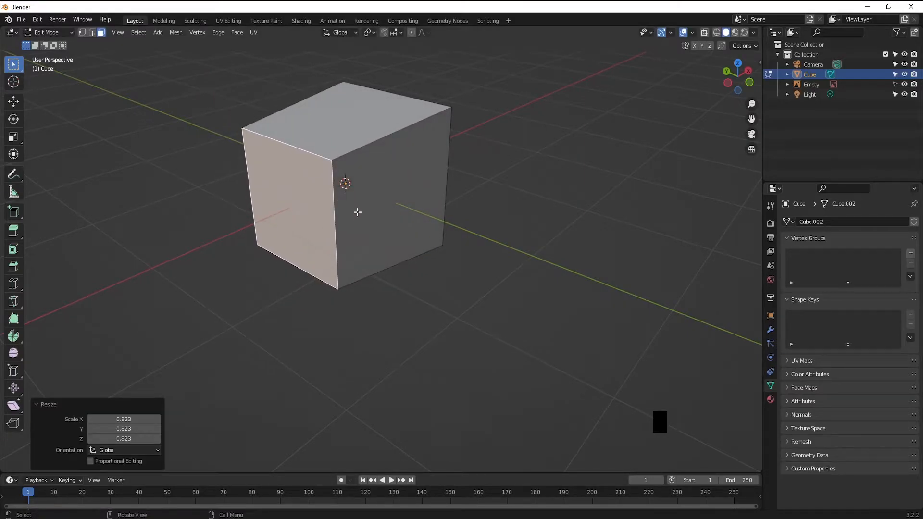
key("g")
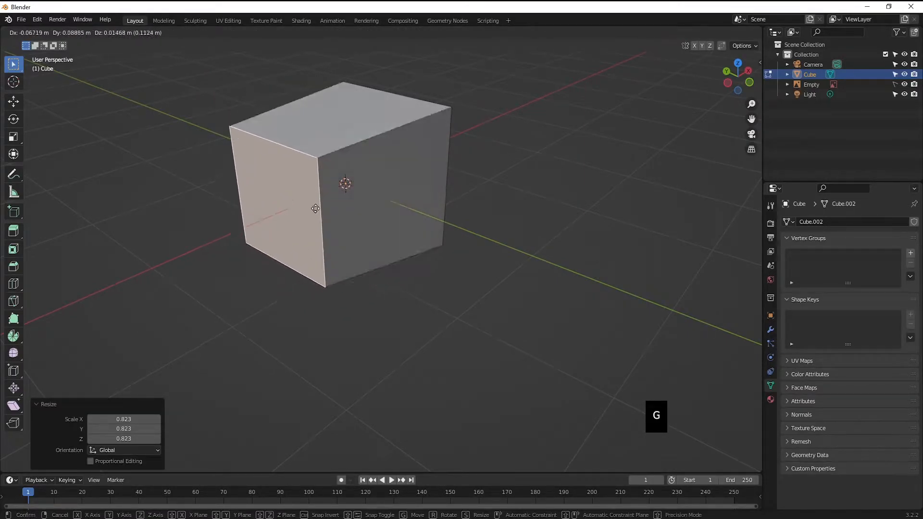
left_click(341, 222)
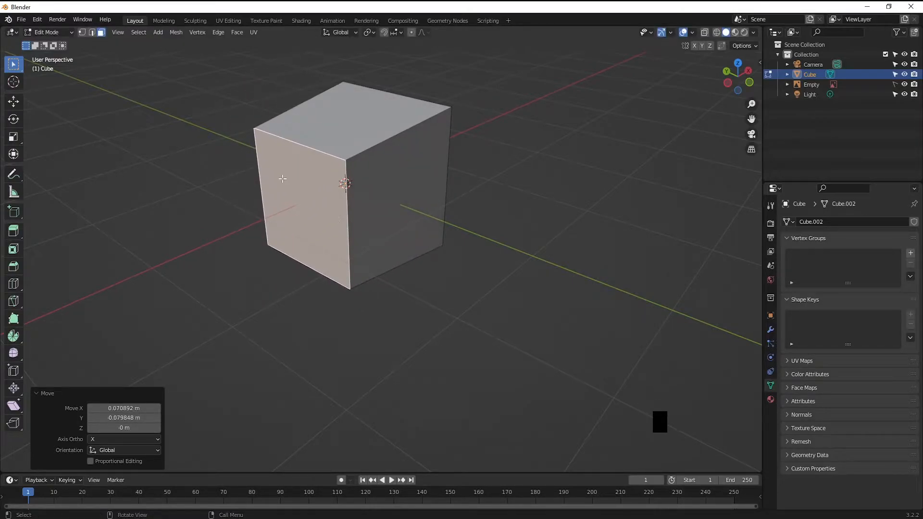
Step: Select the cube's nearest upper corner vertex and move it about 0.15 m in X, -0.26 m in Y and -0.10 m in Z
left_click(82, 32)
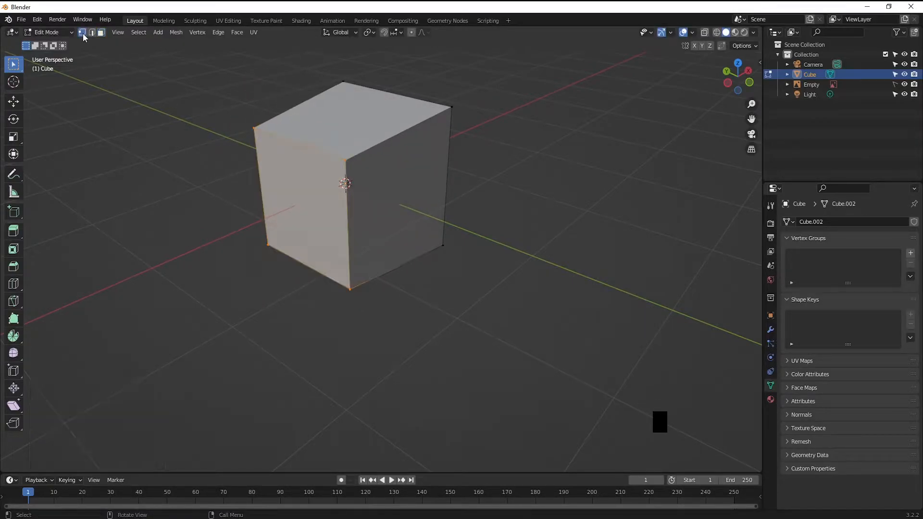
left_click(346, 161)
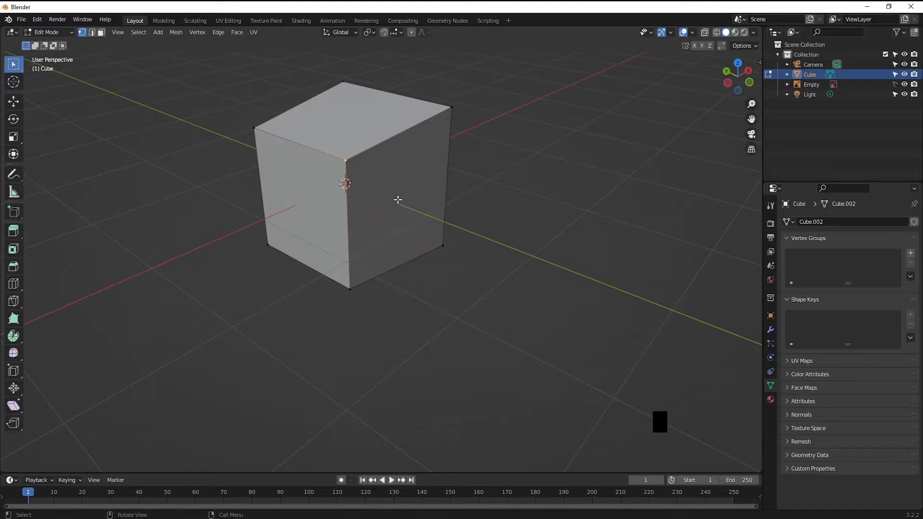
key("g")
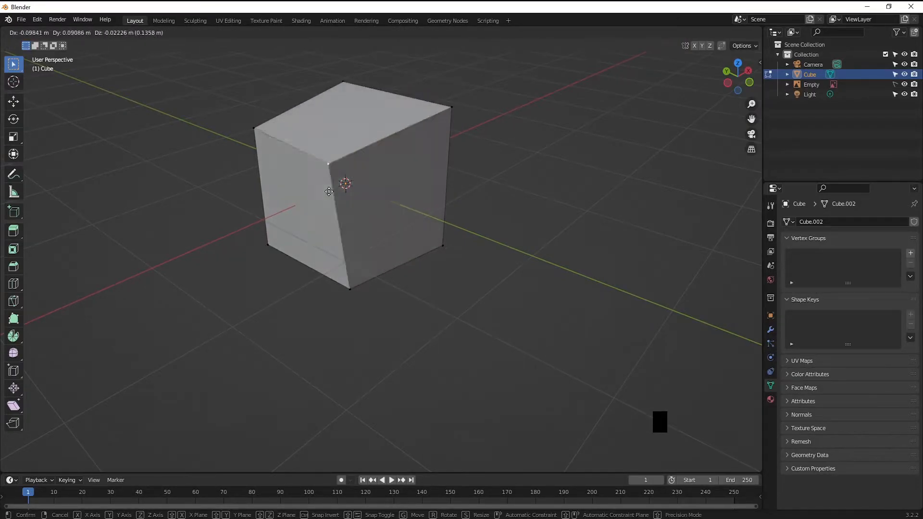
left_click(410, 205)
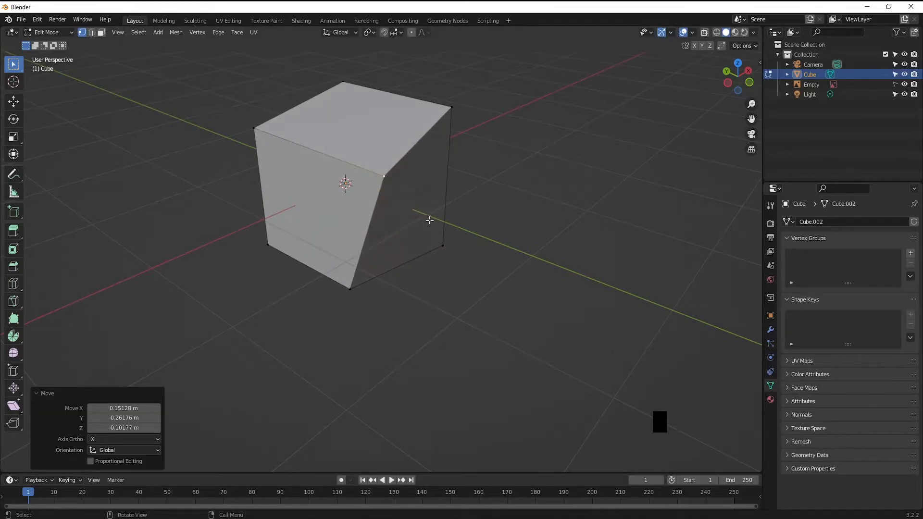
Step: Return to Object Mode, delete the cube, and restore the front orthographic view of the wine glass reference
key("Tab")
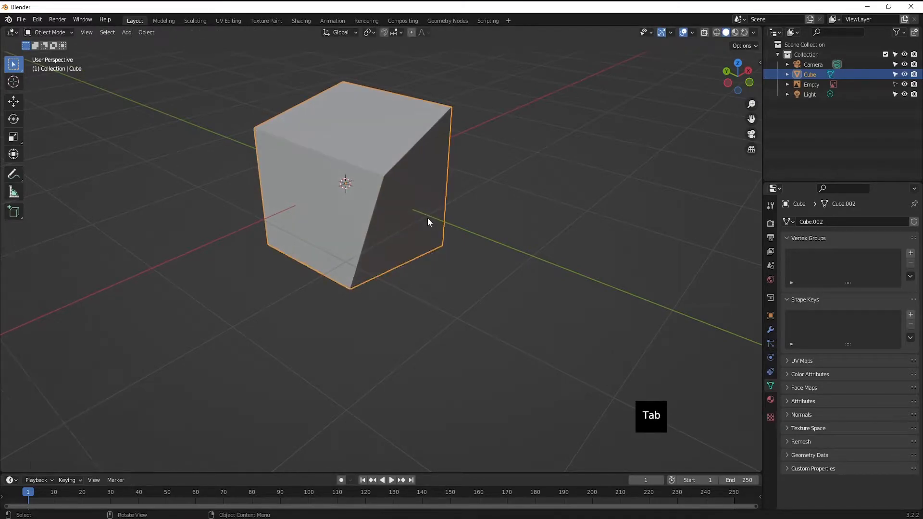
key("x")
left_click(393, 219)
key("KP_1")
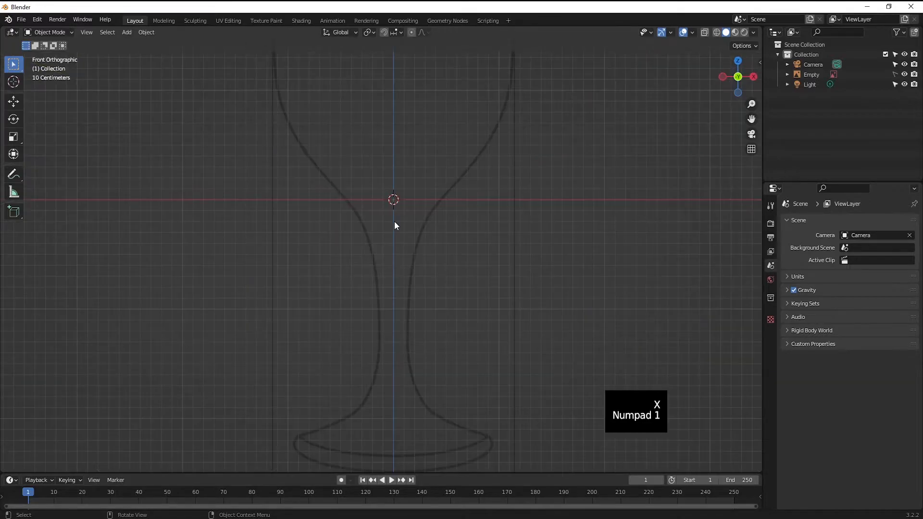
scroll(337, 246, "down", 4)
middle_click_drag(403, 255, 393, 280, "shift")
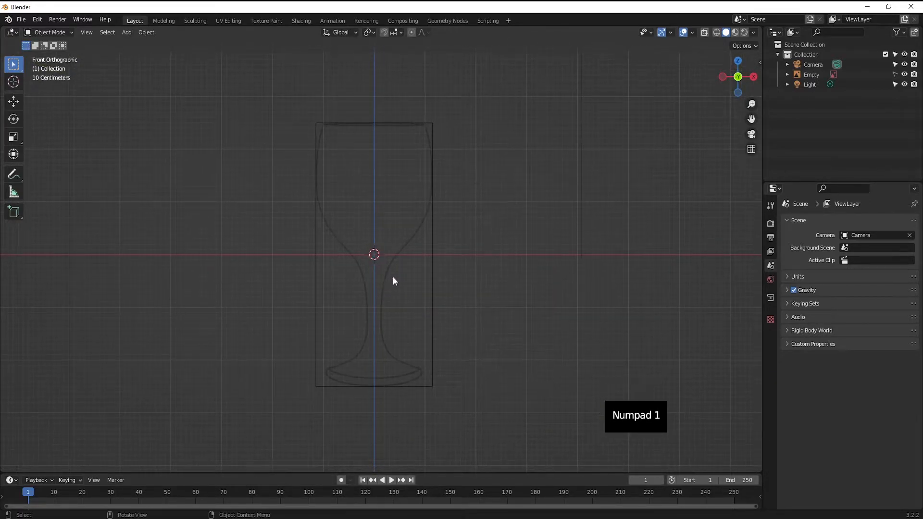
Step: Add a 32-vertex mesh circle with a 1 m radius at the origin and open it in Edit Mode
key("shift+a")
mouse_move(383, 277)
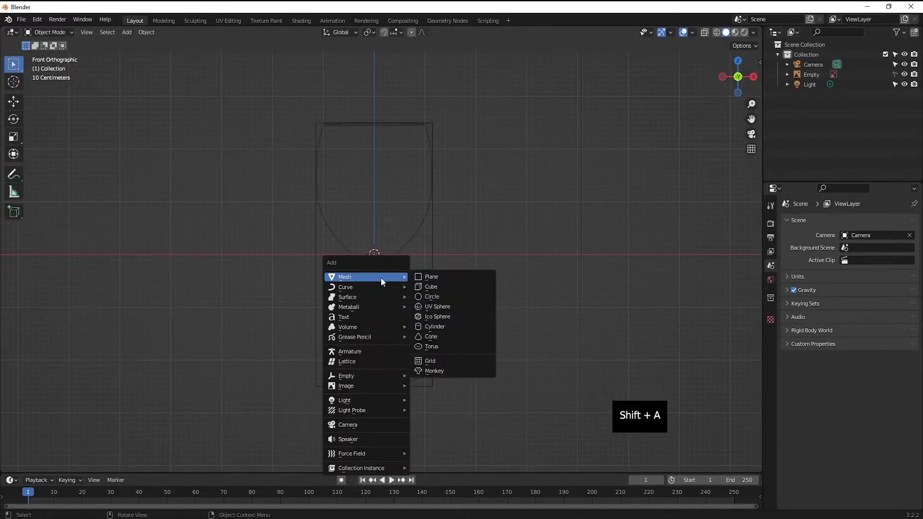
left_click(430, 296)
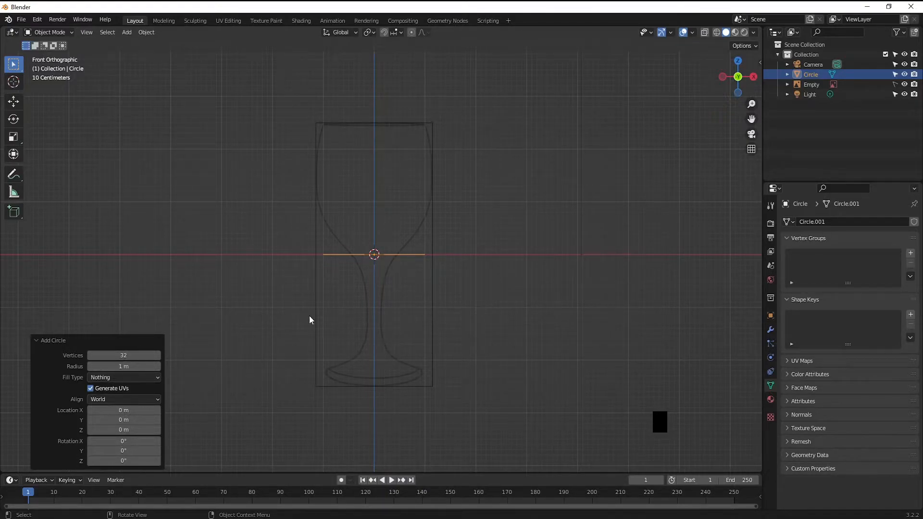
key("Tab")
middle_click_drag(362, 261, 364, 278)
scroll(364, 278, "up", 2)
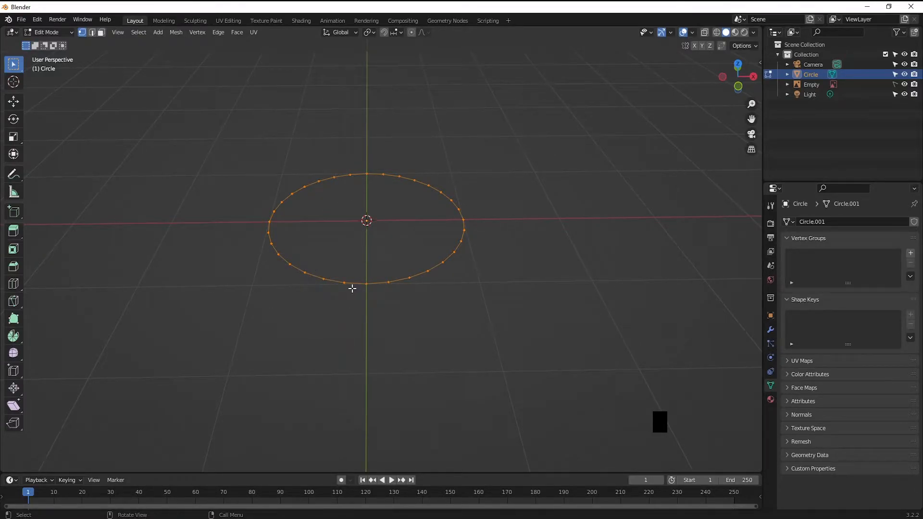
Step: In front view, move the whole circle up about 2.47 m along Z to the rim of the reference glass
key("KP_1")
scroll(360, 284, "down", 2)
middle_click_drag(371, 278, 369, 323, "shift")
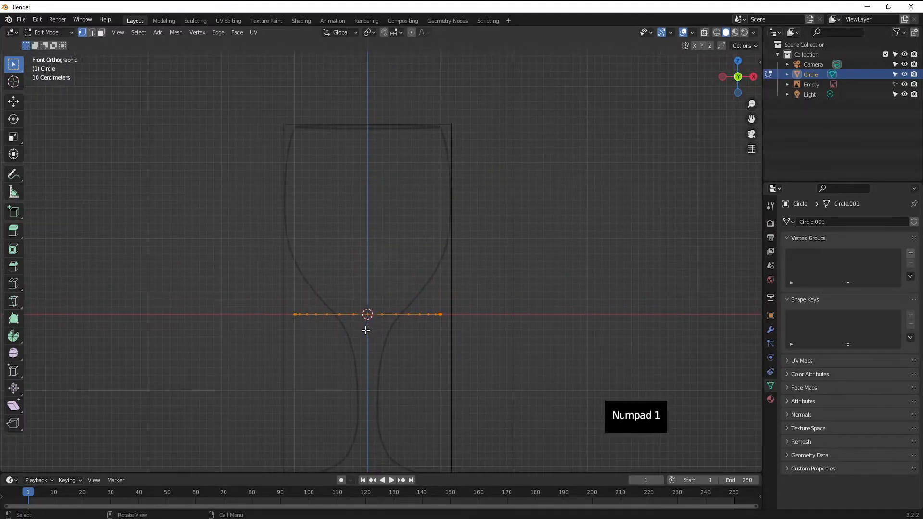
key("g")
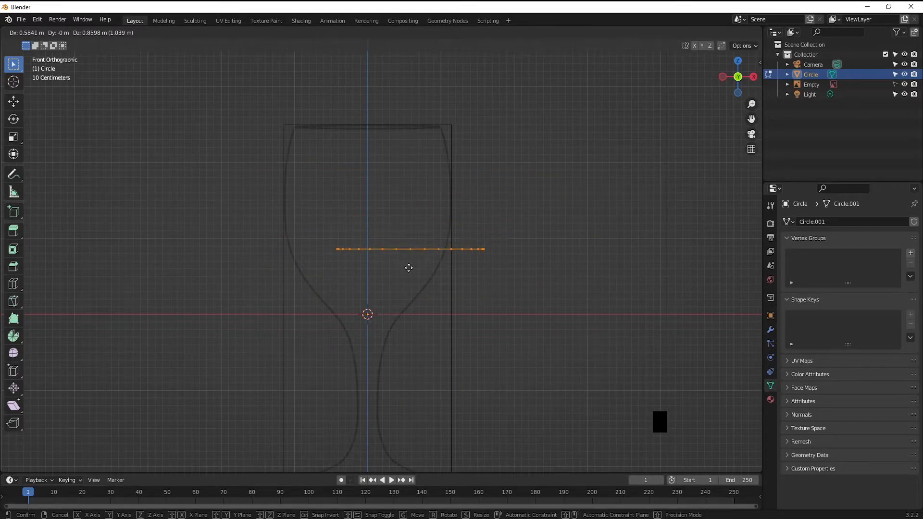
key("z")
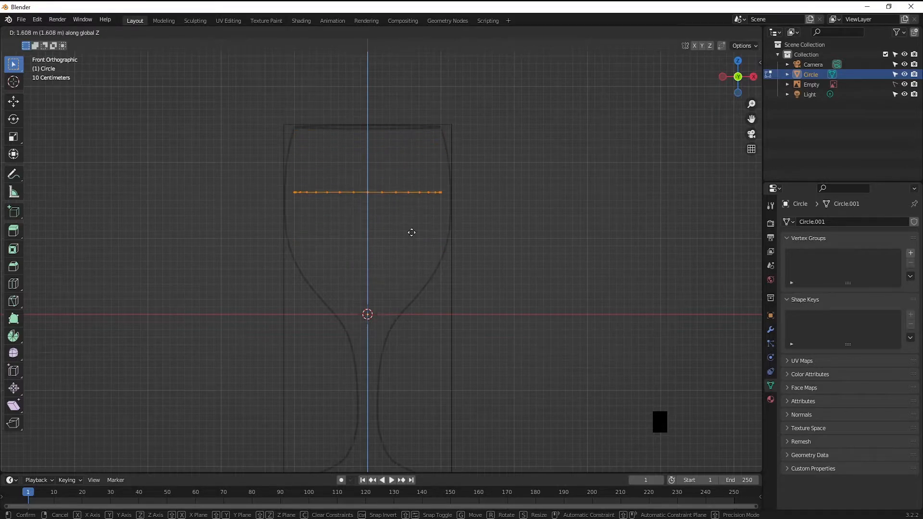
left_click(415, 145)
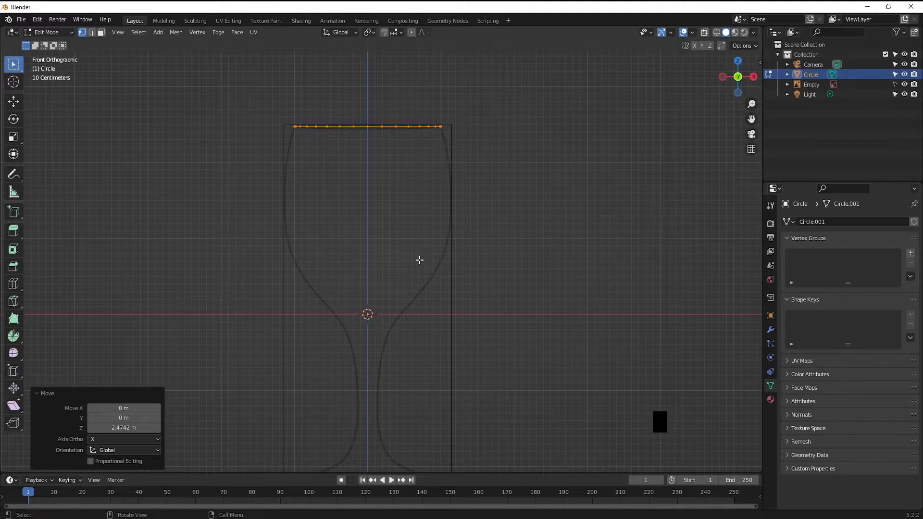
Step: Scale the circle by about 0.976 to match the glass rim's width, and check the fit against the reference
key("s")
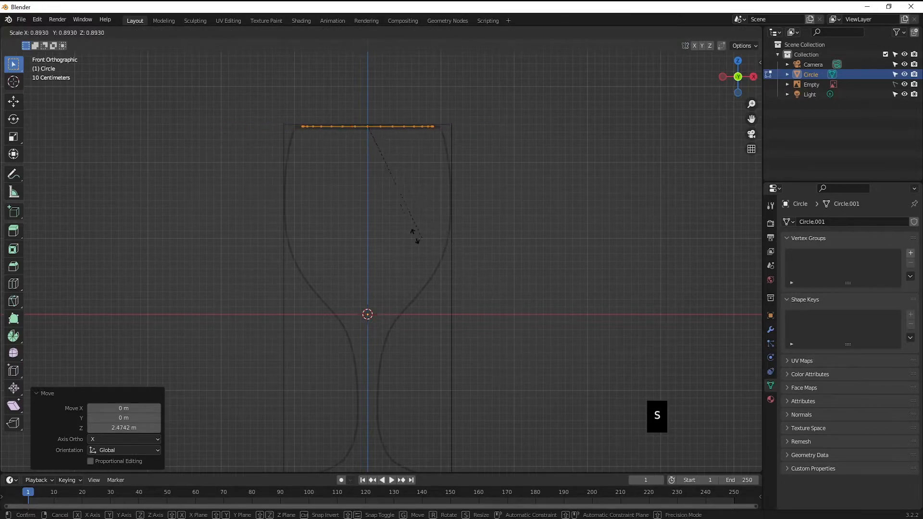
left_click(444, 242)
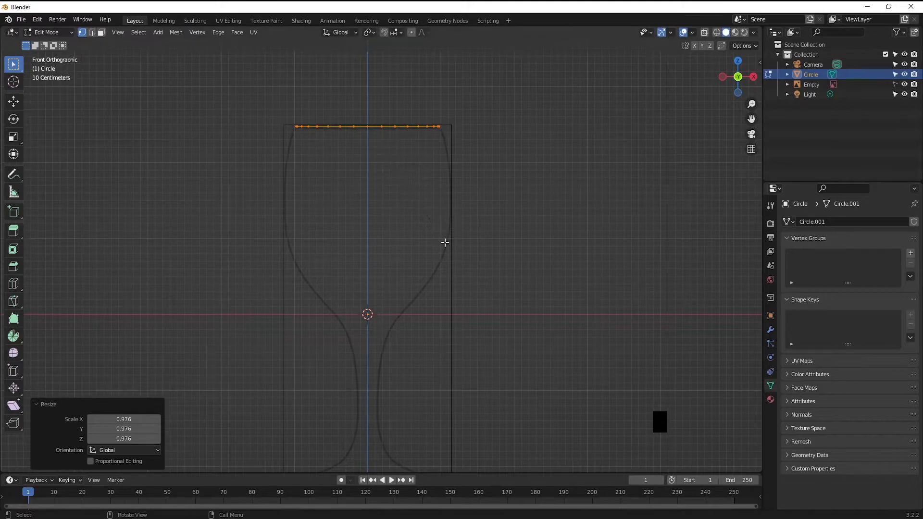
middle_click_drag(392, 188, 387, 240, "shift")
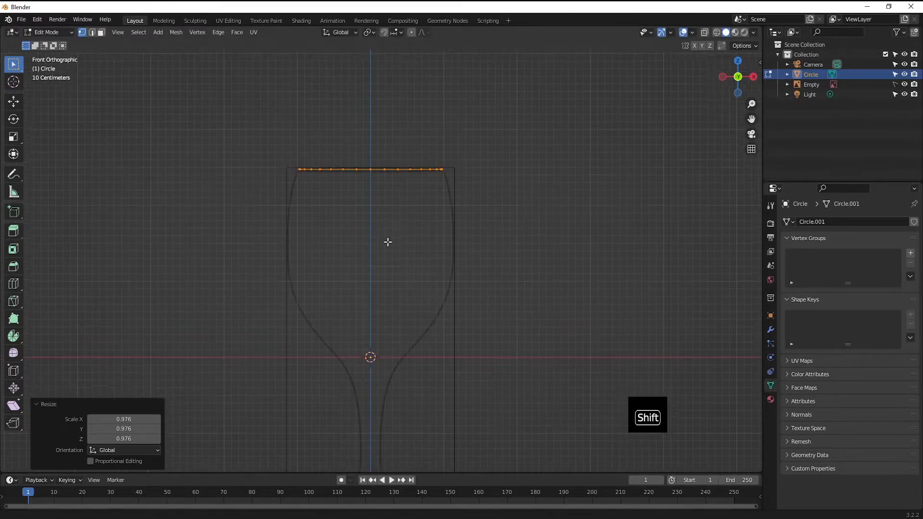
scroll(336, 196, "up", 3)
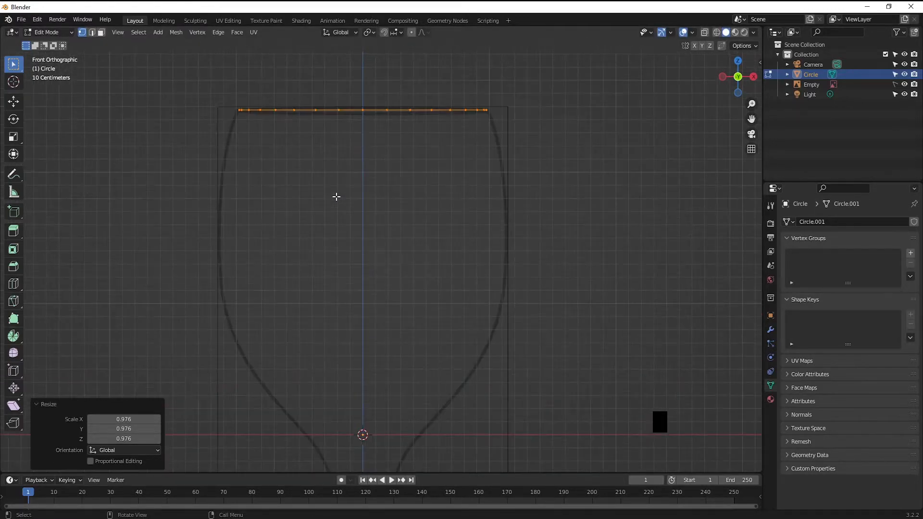
middle_click_drag(346, 181, 363, 208, "shift")
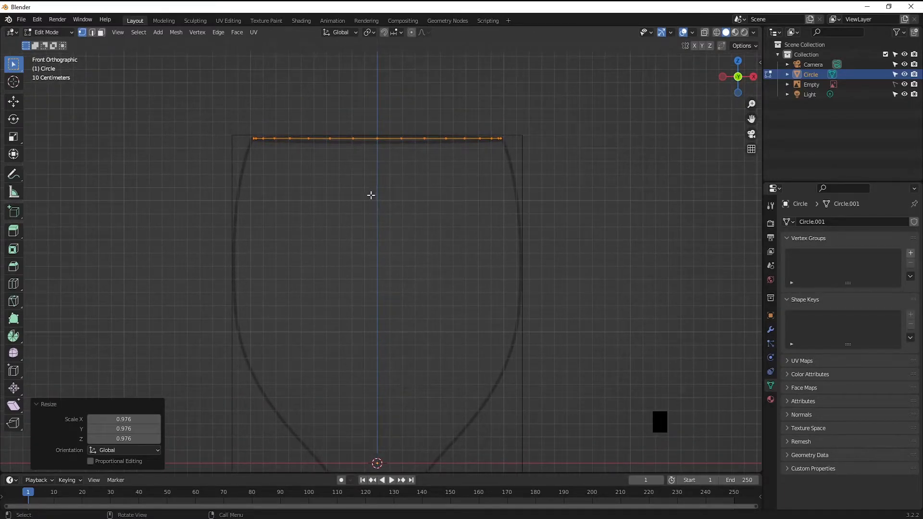
scroll(410, 322, "down", 3)
middle_click_drag(376, 315, 380, 243, "shift")
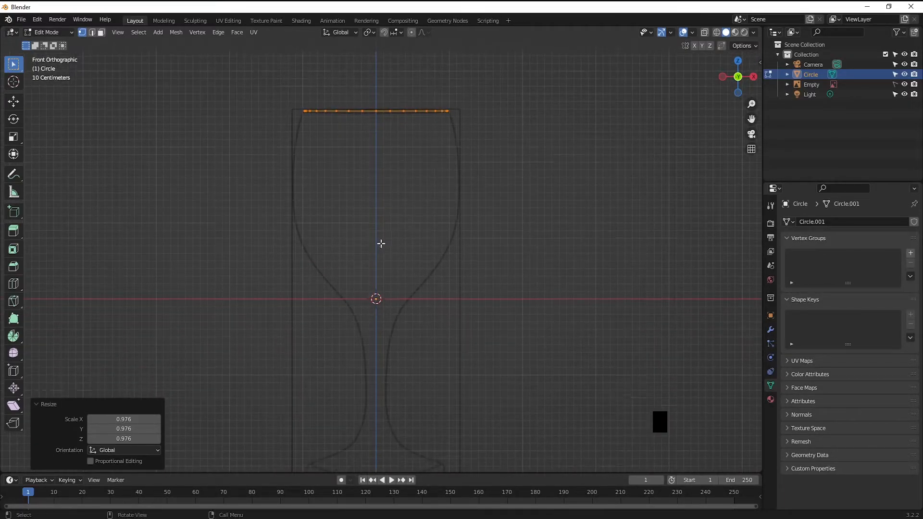
Step: Select a single rim vertex and extrude it about -0.35 m in X and -0.45 m in Z
left_click(348, 112)
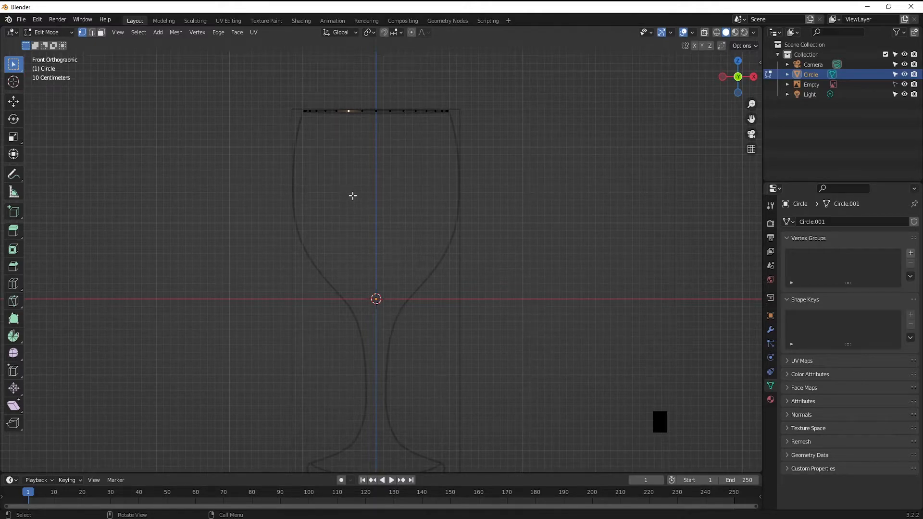
key("e")
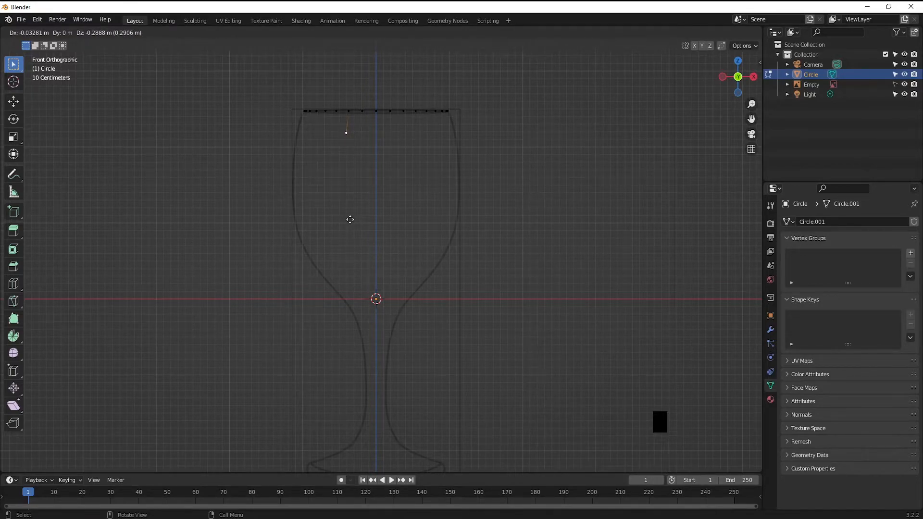
left_click(328, 231)
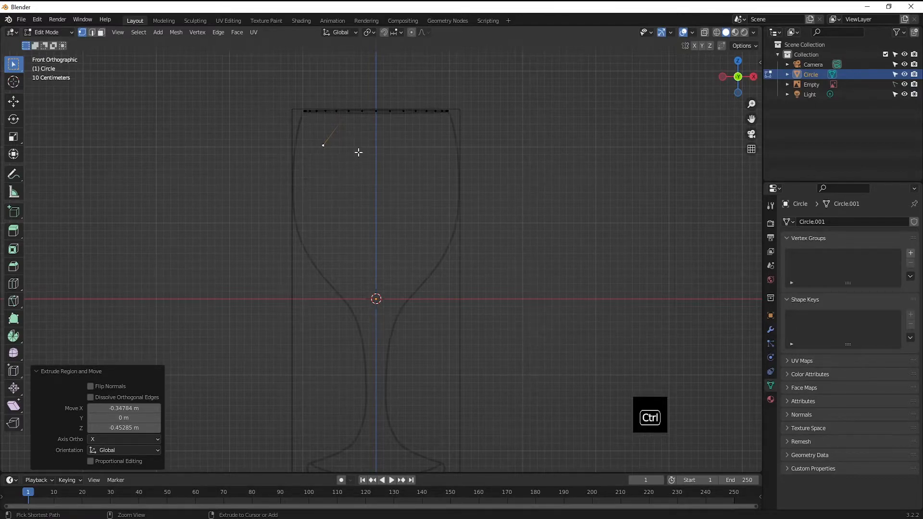
Step: Undo the vertex extrusion, and try extruding a single rim edge about 0.10 m in X and -0.89 m in Z
key("ctrl+z")
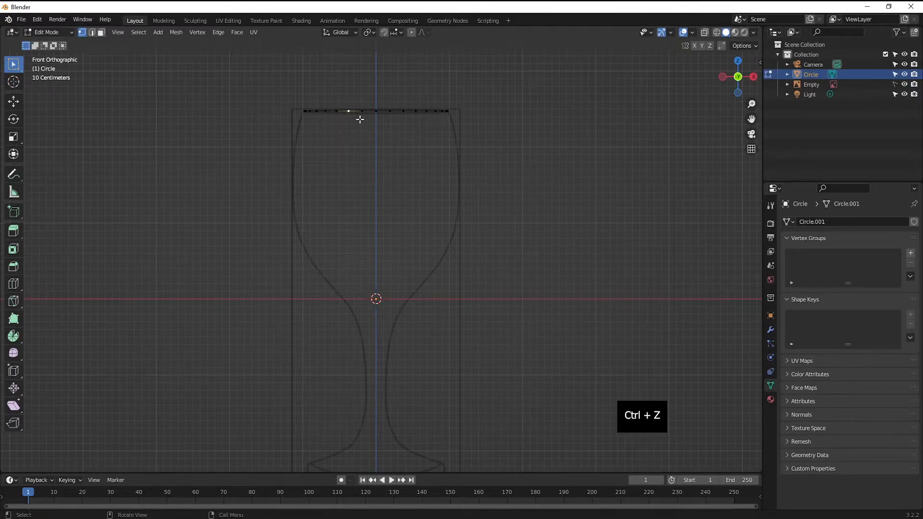
left_click(92, 32)
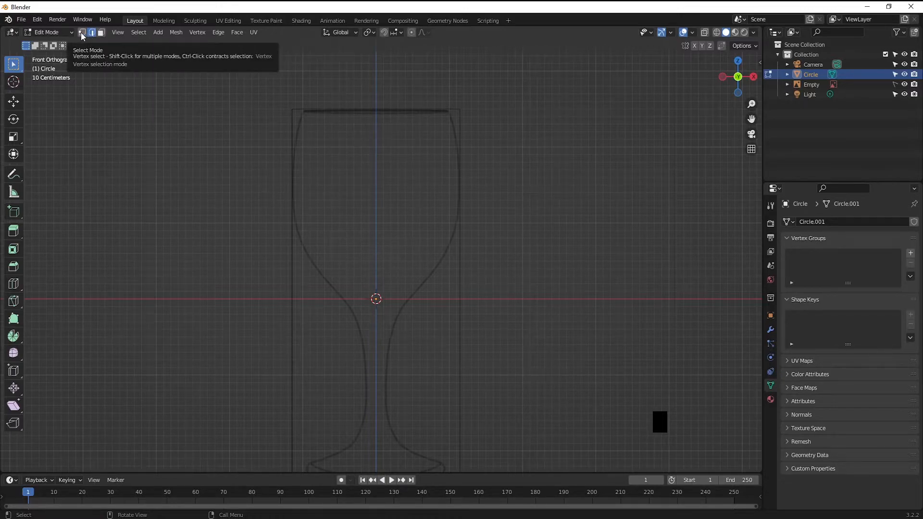
key("2")
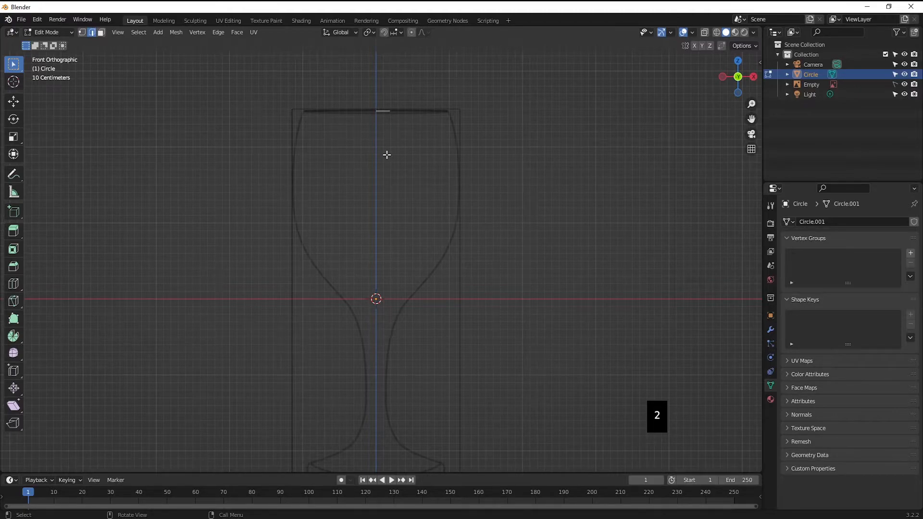
key("e")
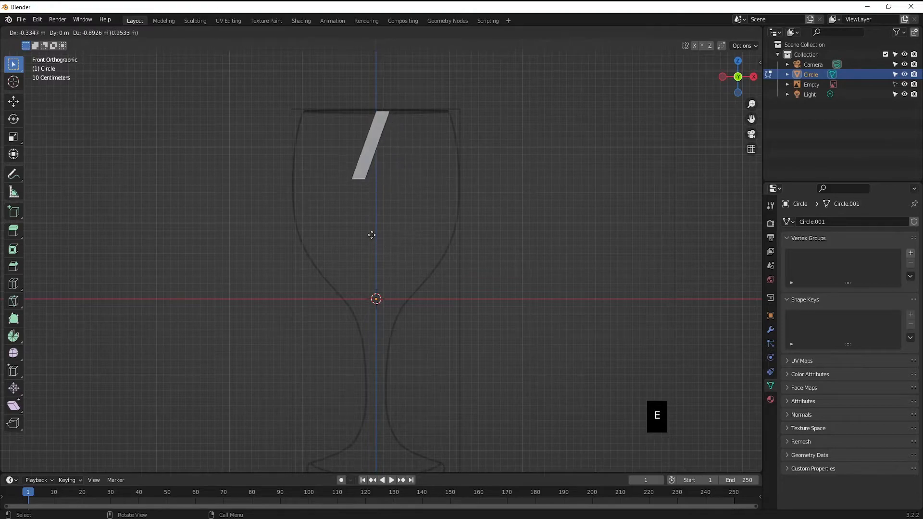
left_click(403, 235)
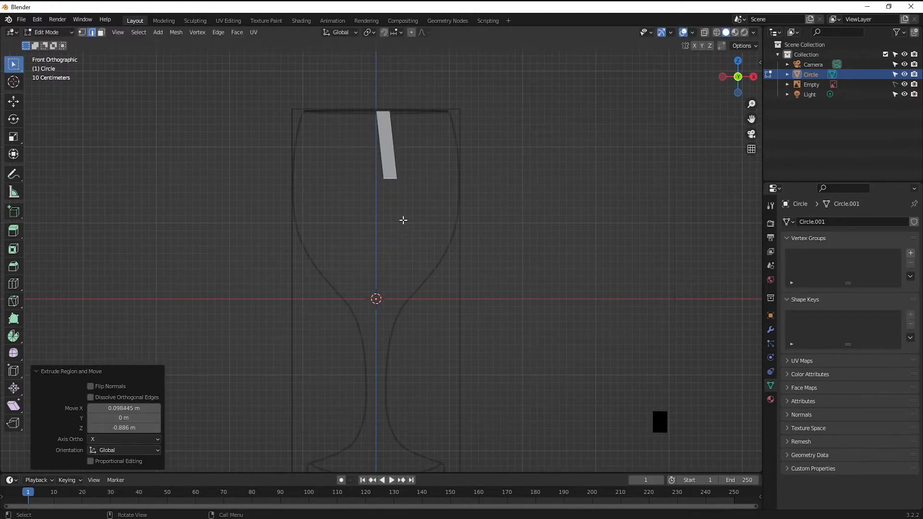
key("ctrl+z")
Step: Select the entire rim circle and return to the front view
middle_click_drag(362, 148, 370, 177)
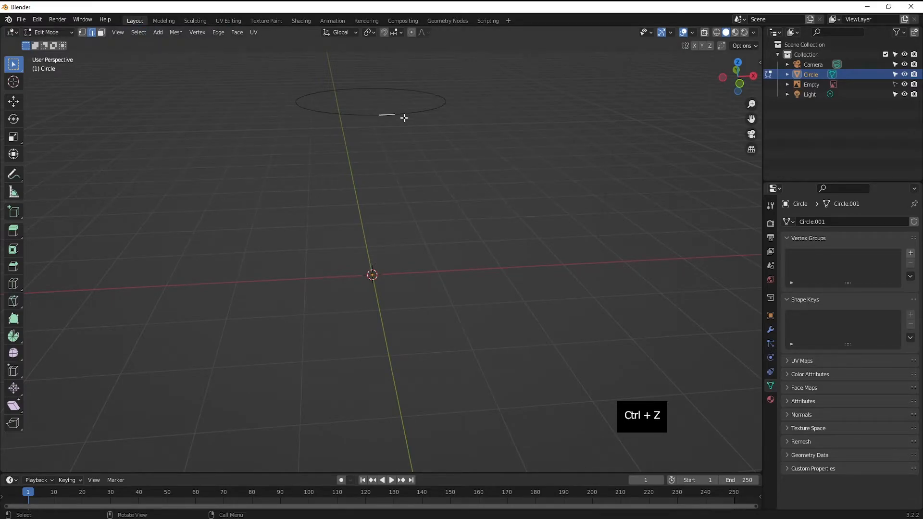
key("a")
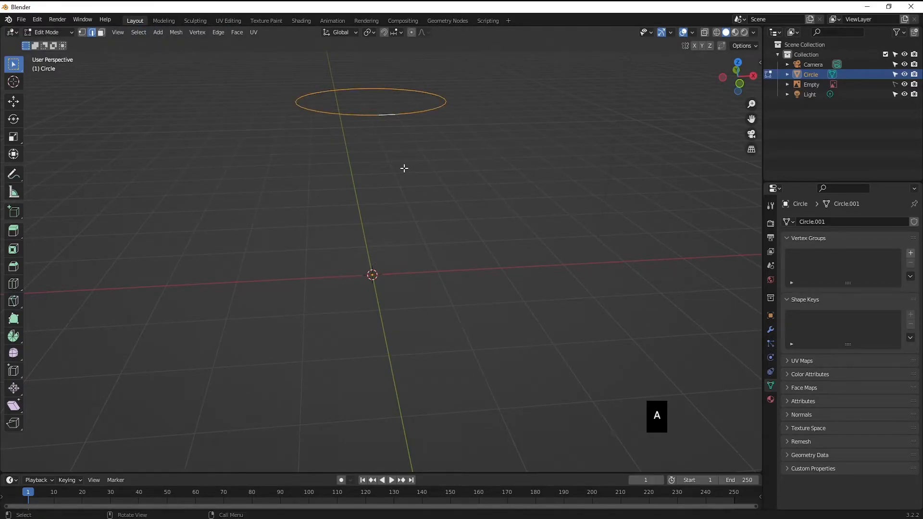
middle_click_drag(401, 164, 368, 123)
key("KP_1")
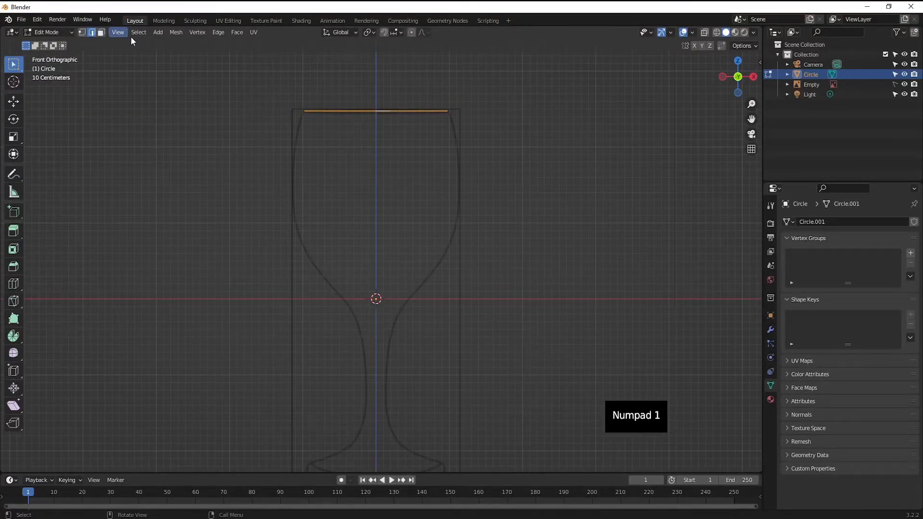
left_click(201, 31)
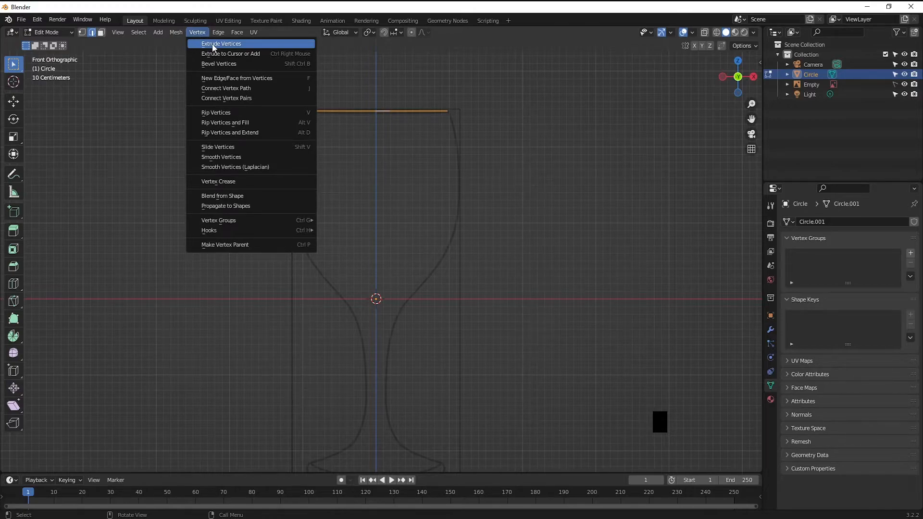
left_click(217, 34)
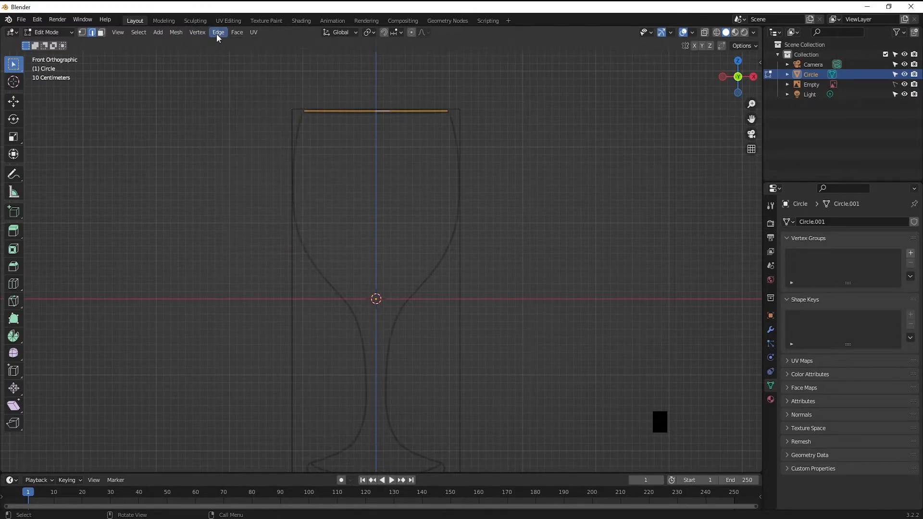
left_click(217, 34)
left_click(234, 33)
Step: In vertex select mode, extrude the rim circle about -0.47 m along Z and scale the new ring by about 1.131
key("1")
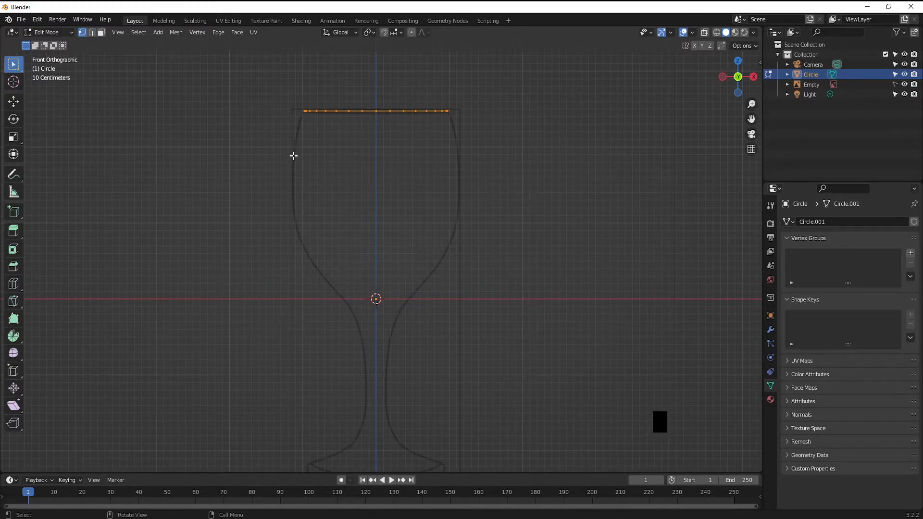
key("e")
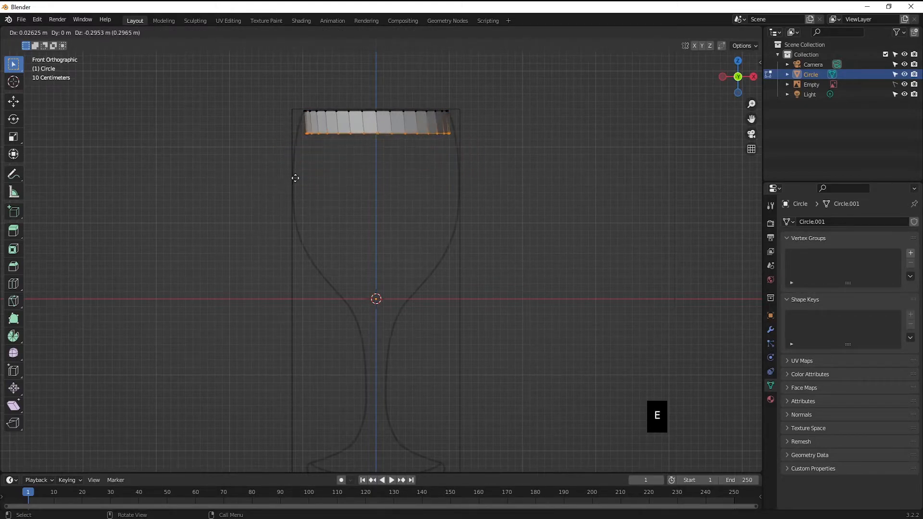
key("z")
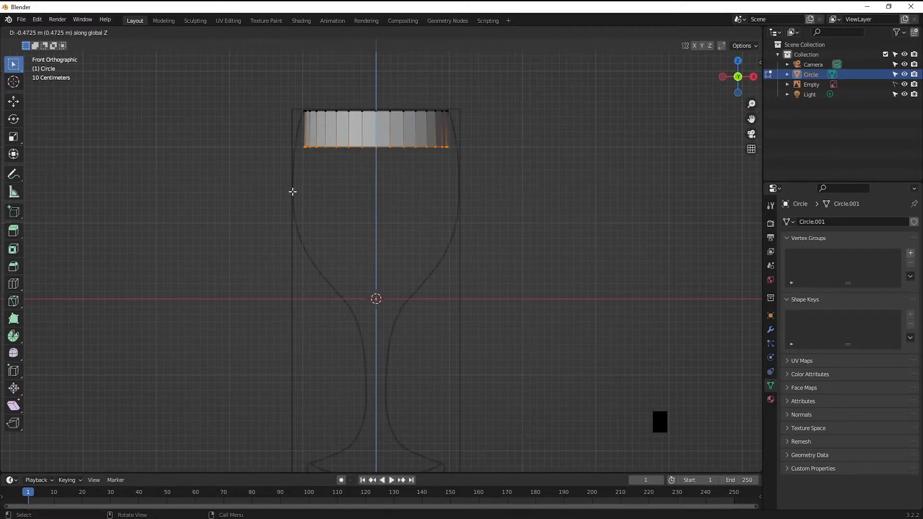
left_click(292, 192)
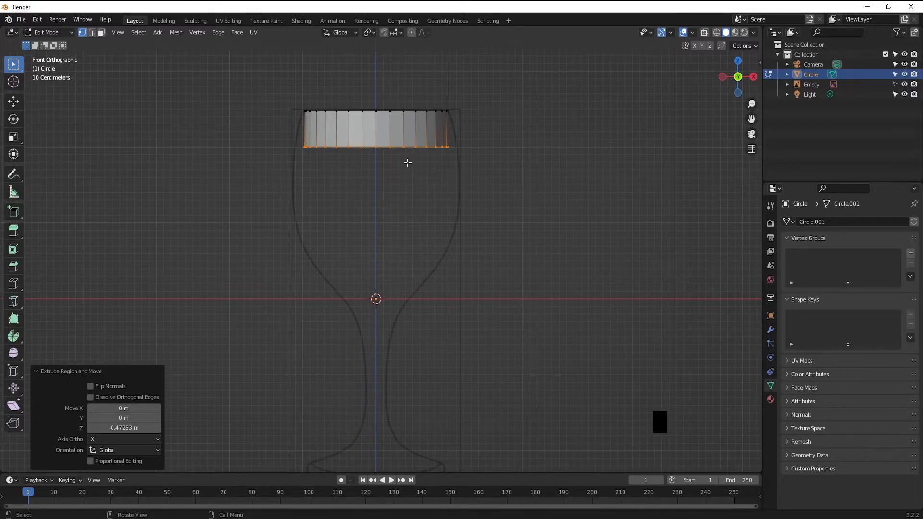
key("s")
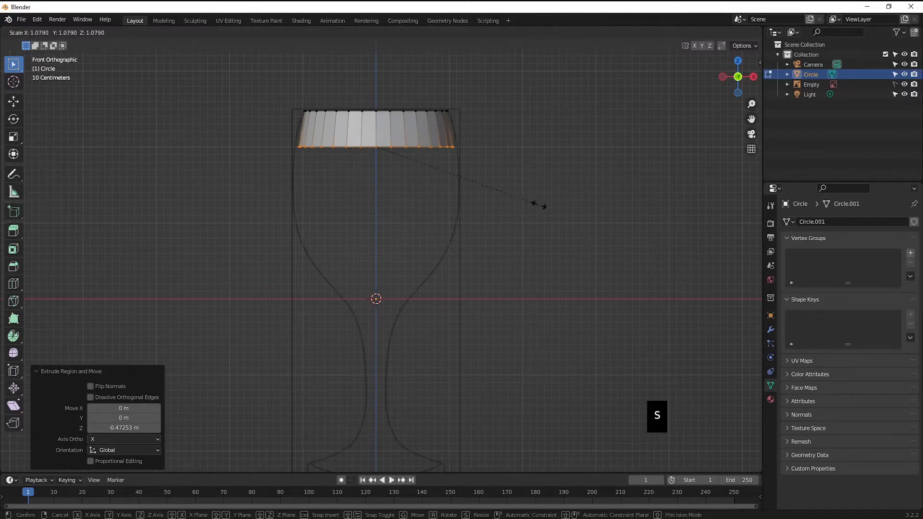
left_click(546, 205)
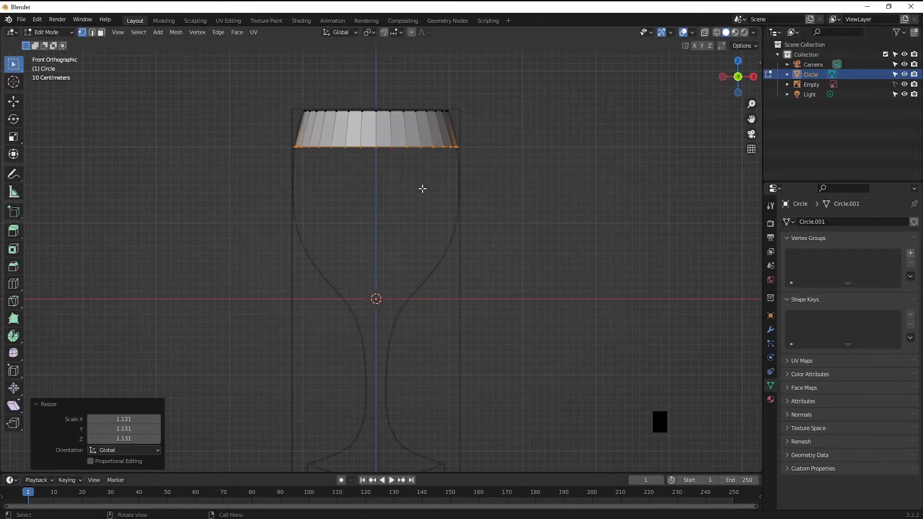
Step: Extrude the bowl's lowest ring about -0.56 m along Z and scale it by about 1.033 to match the reference's widest part
key("e")
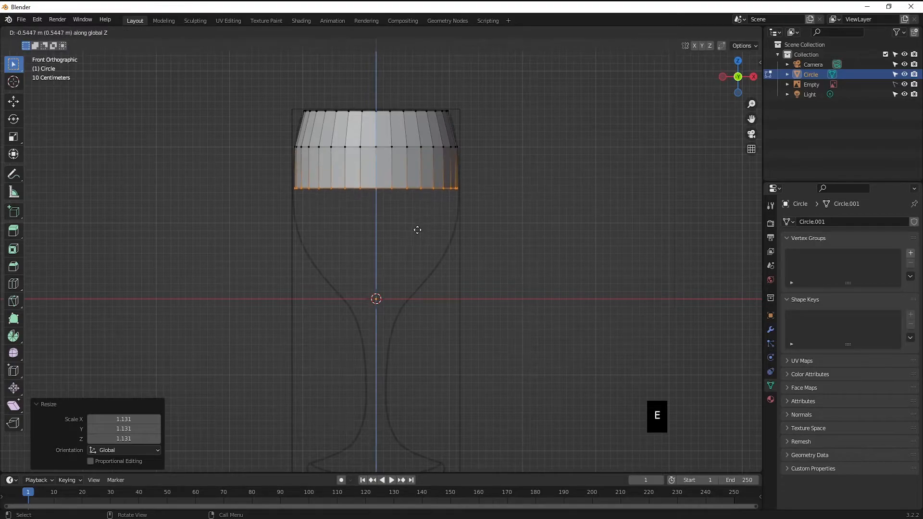
left_click(417, 230)
key("s")
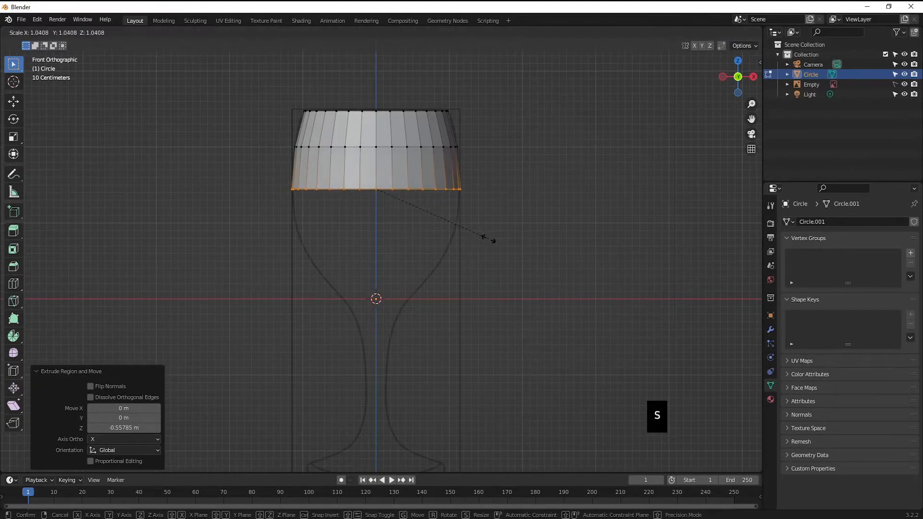
left_click(486, 239)
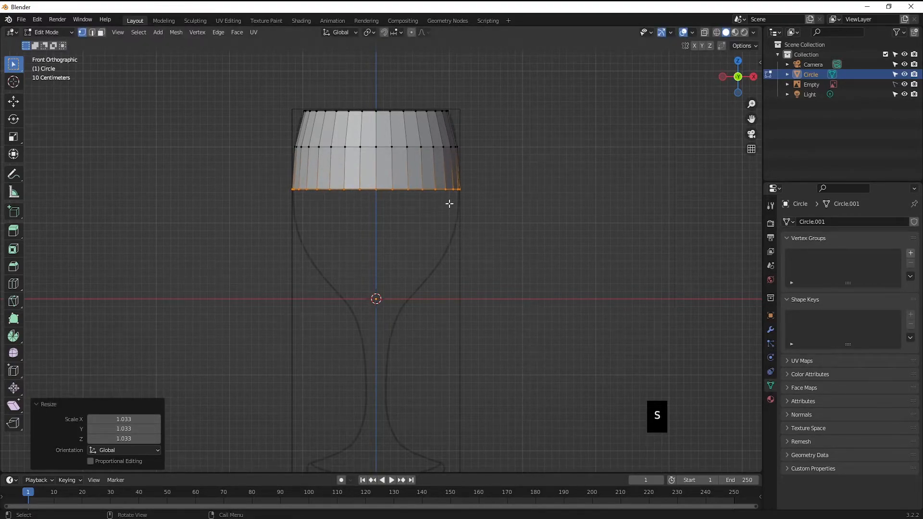
Step: Extrude the ring at the bowl's widest part about -0.70 m along Z and scale the new ring by about 0.883
key("e")
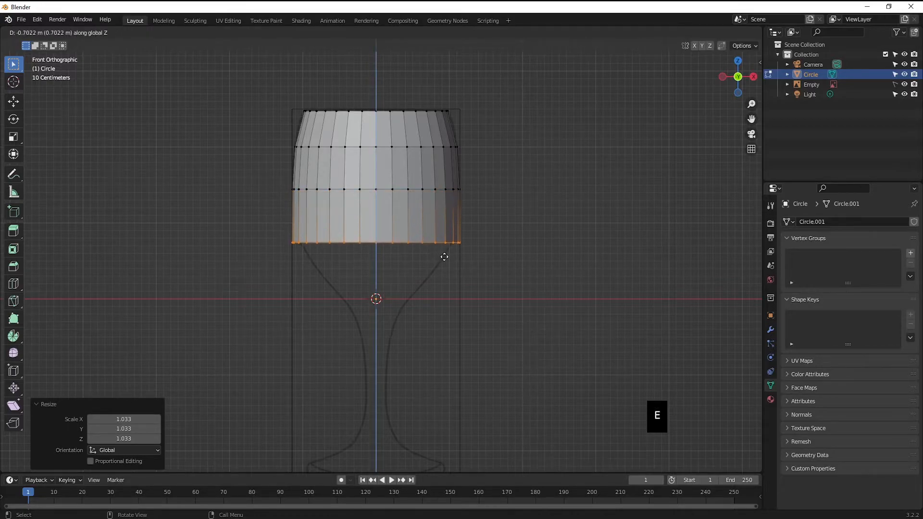
left_click(444, 257)
key("s")
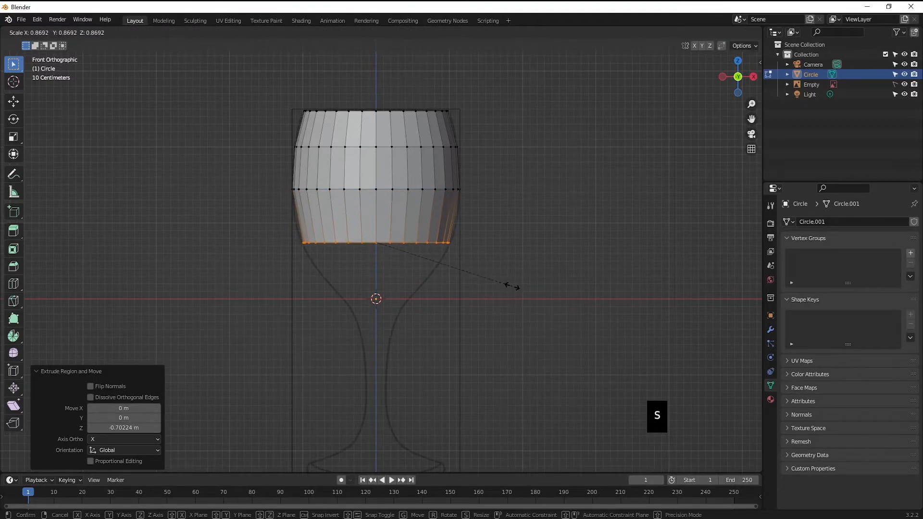
left_click(514, 287)
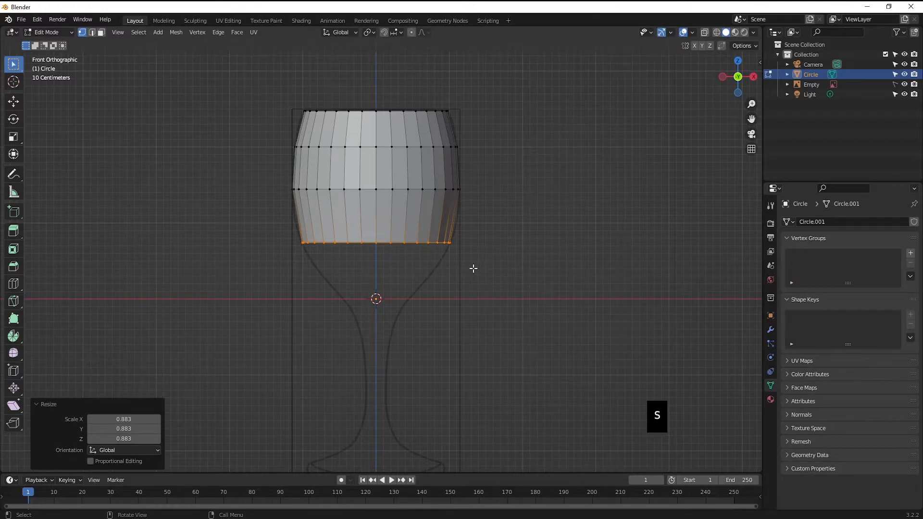
Step: Move the new bowl ring up about 0.25 m along Z and scale it by about 1.10 to fit the reference outline
key("g")
key("z")
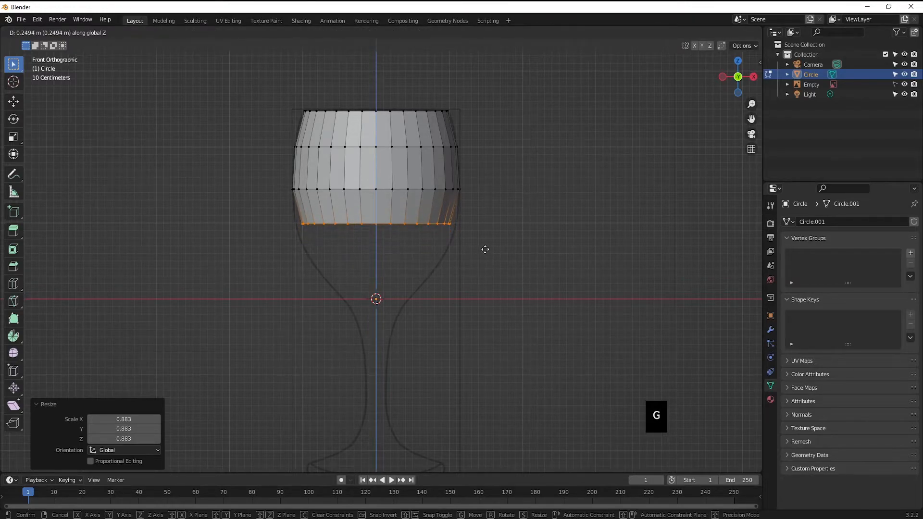
left_click(486, 249)
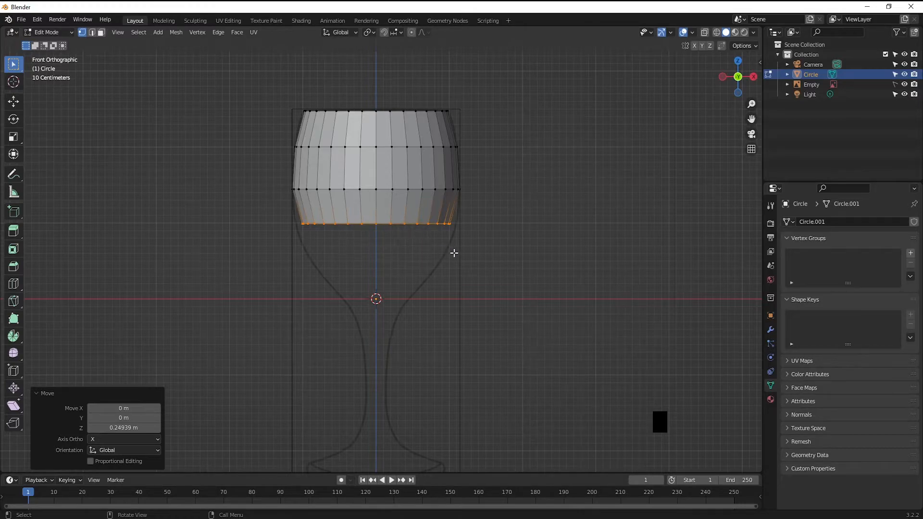
key("s")
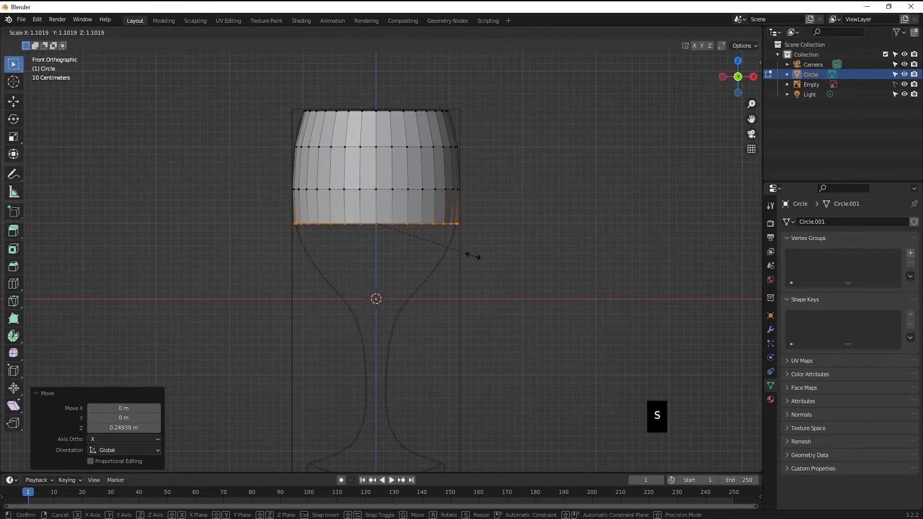
left_click(474, 256)
Step: Extrude the adjusted bowl ring about -0.56 m along Z and scale it by about 0.777 to follow the bowl's taper
key("e")
left_click(453, 297)
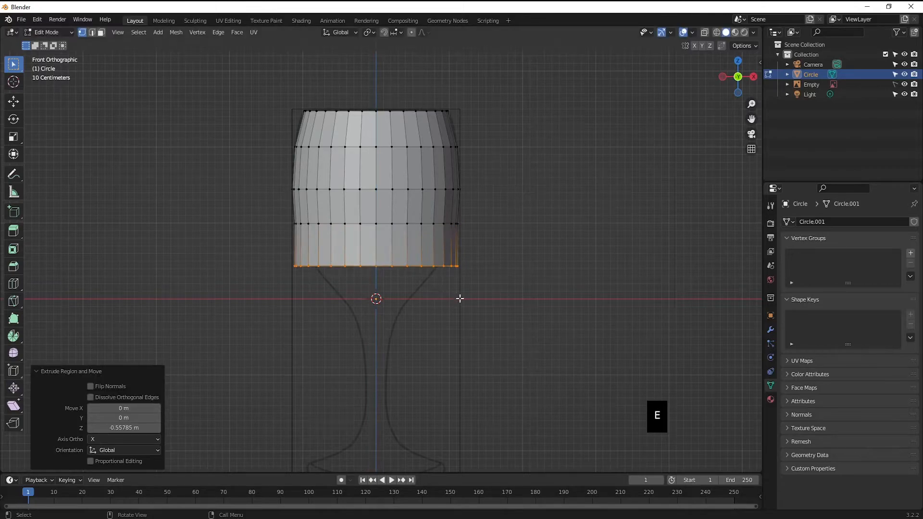
key("s")
left_click(452, 292)
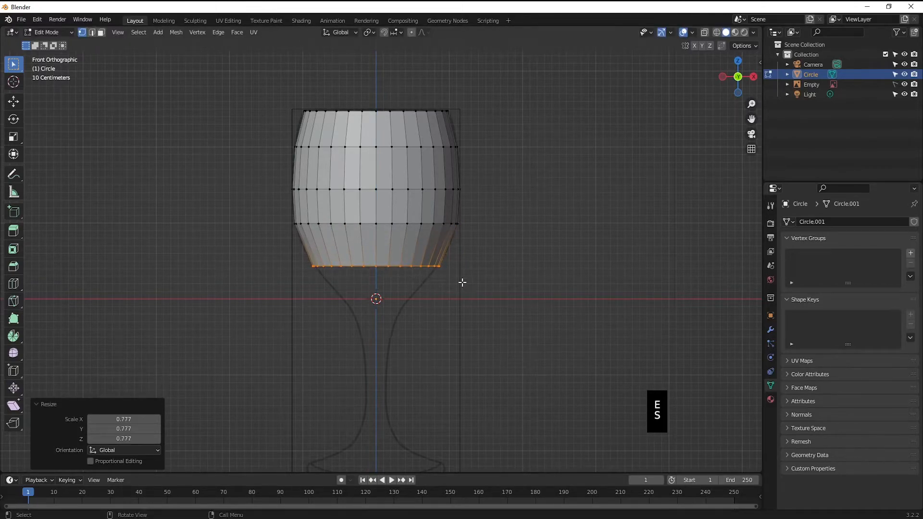
Step: Extrude the lower bowl ring about -0.45 m along Z and scale it by about 0.481 to form the bowl's base
key("e")
left_click(457, 312)
key("s")
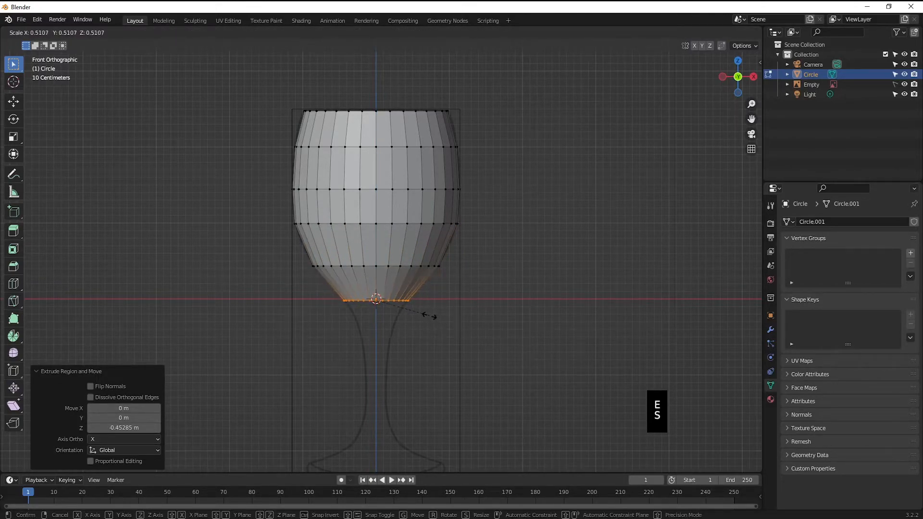
left_click(427, 316)
Step: Extrude the ring at the bowl's base about -0.63 m along Z and scale it by about 0.413 to the stem's width
middle_click_drag(361, 305, 367, 202, "shift")
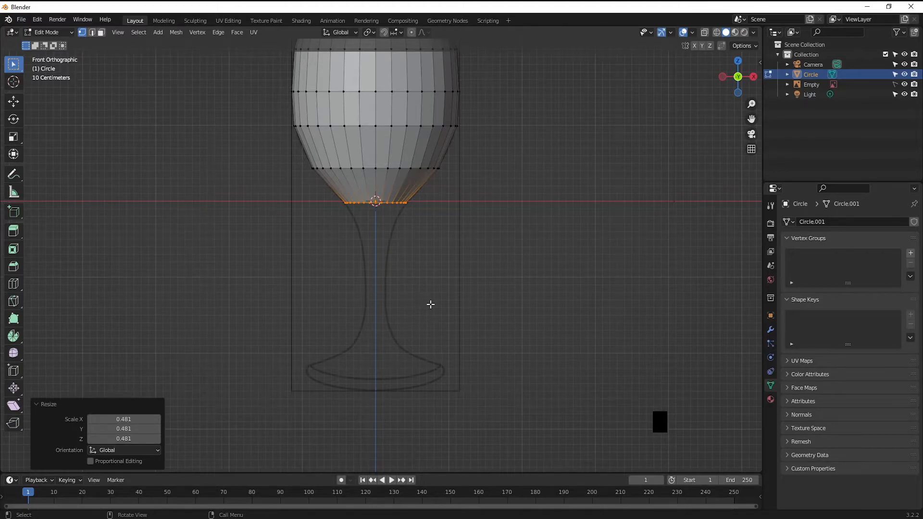
key("e")
left_click(430, 350)
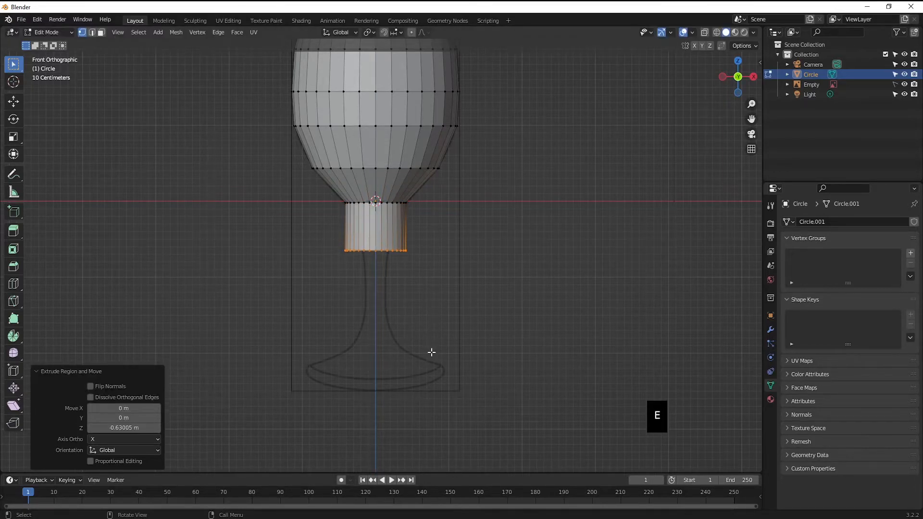
key("s")
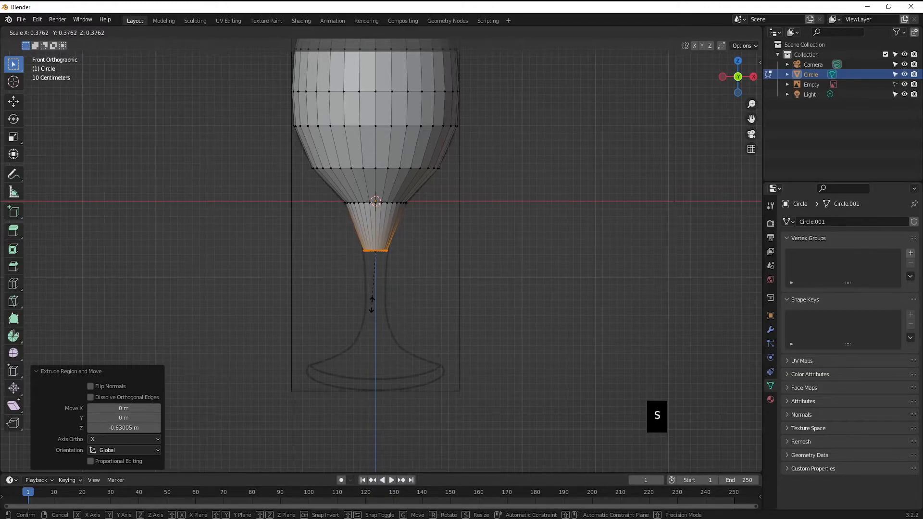
left_click(374, 308)
Step: Extrude the upper stem ring about -0.58 m along Z and scale it by about 0.787 to match the stem's narrowest part
key("e")
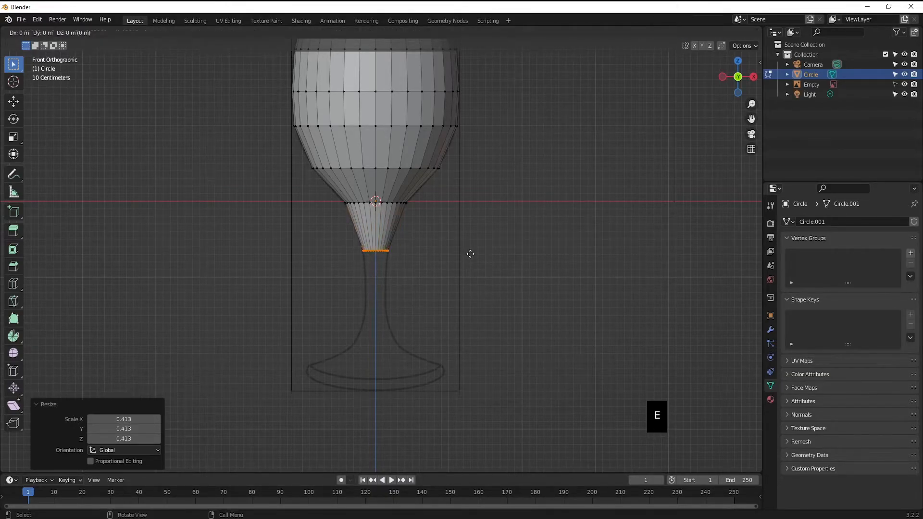
left_click(471, 292)
key("s")
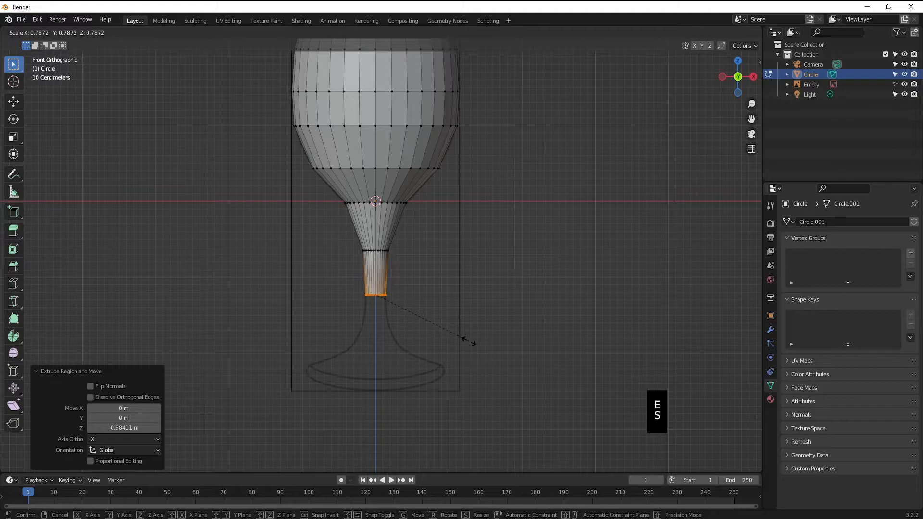
left_click(409, 338)
Step: Extrude the narrowest stem ring about -0.56 m along Z and scale it by about 1.675 to start the flare toward the foot
key("e")
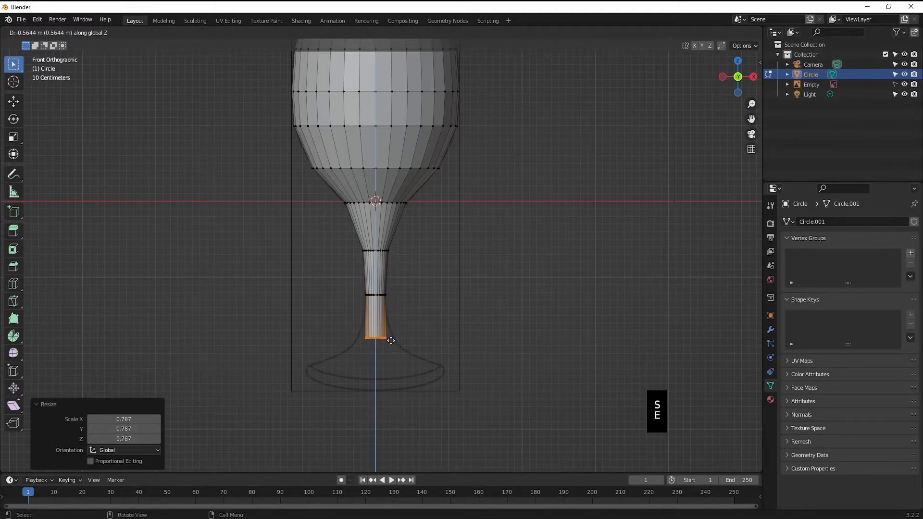
left_click(414, 351)
key("s")
left_click(434, 358)
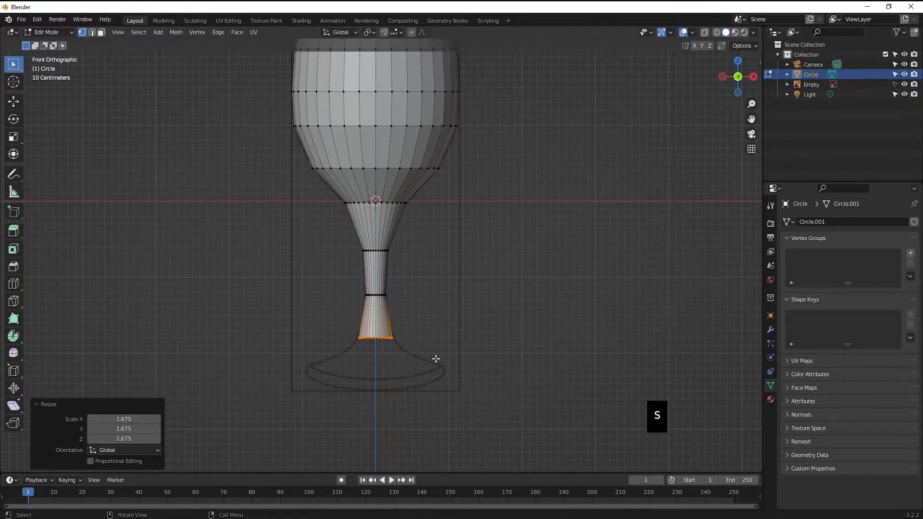
Step: Box-select the narrowest stem ring in wireframe shading, then return to solid shading in front view
scroll(431, 310, "down", 1)
middle_click_drag(438, 273, 439, 304, "shift")
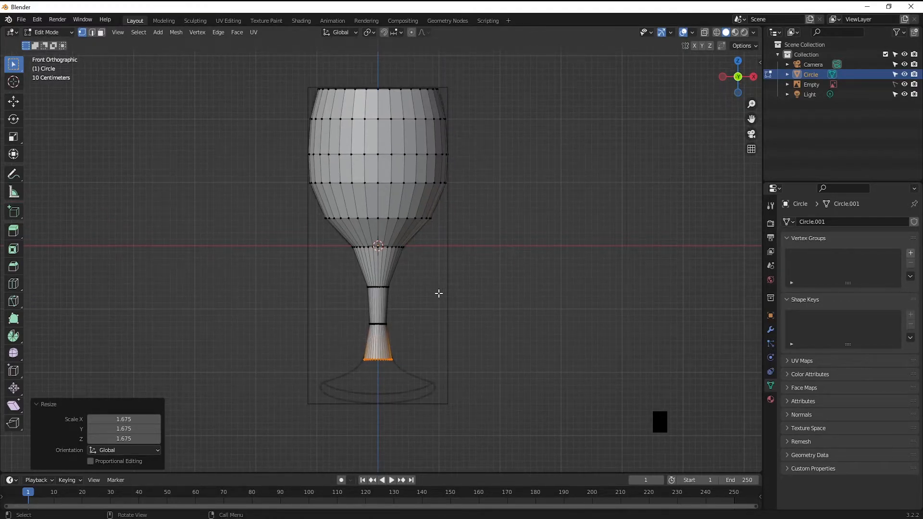
key("z")
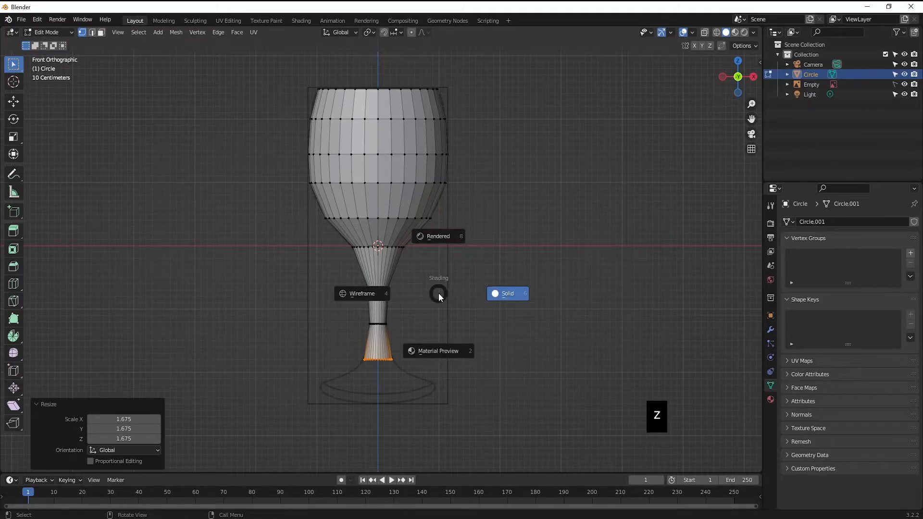
left_click(351, 291)
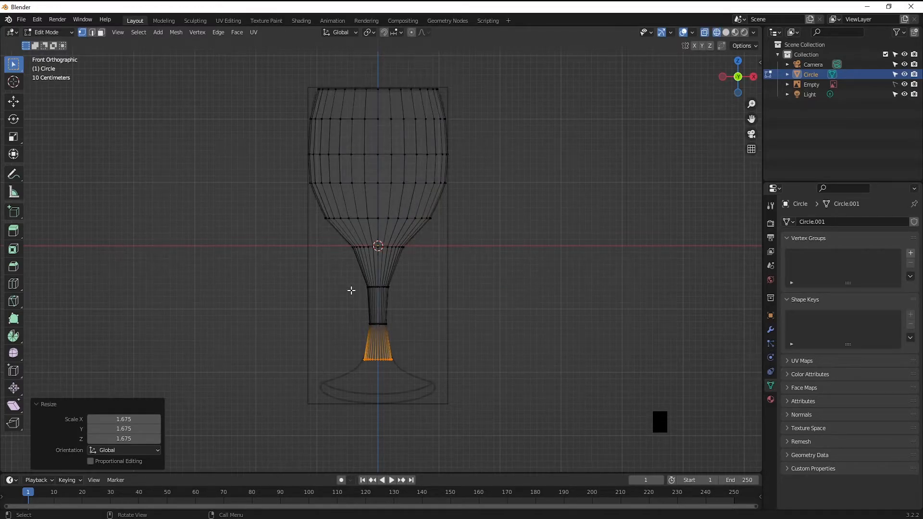
left_click(437, 341)
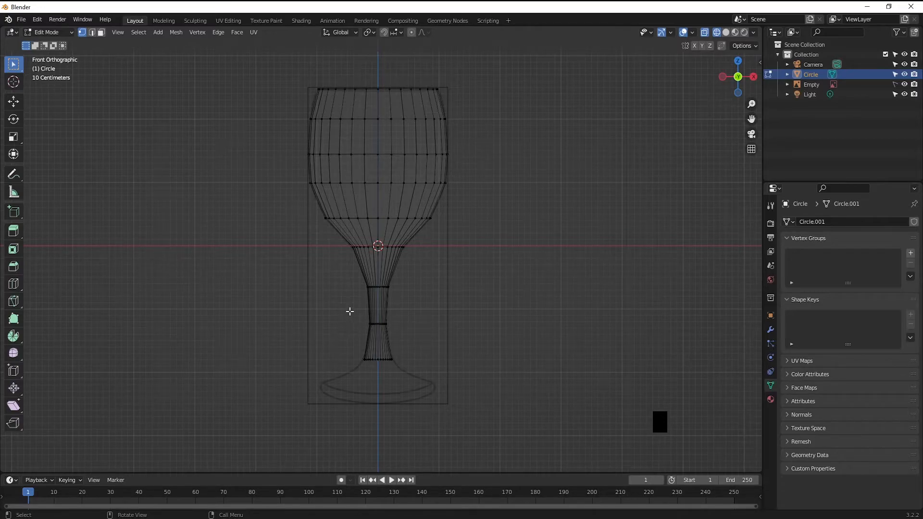
left_click_drag(352, 311, 416, 330)
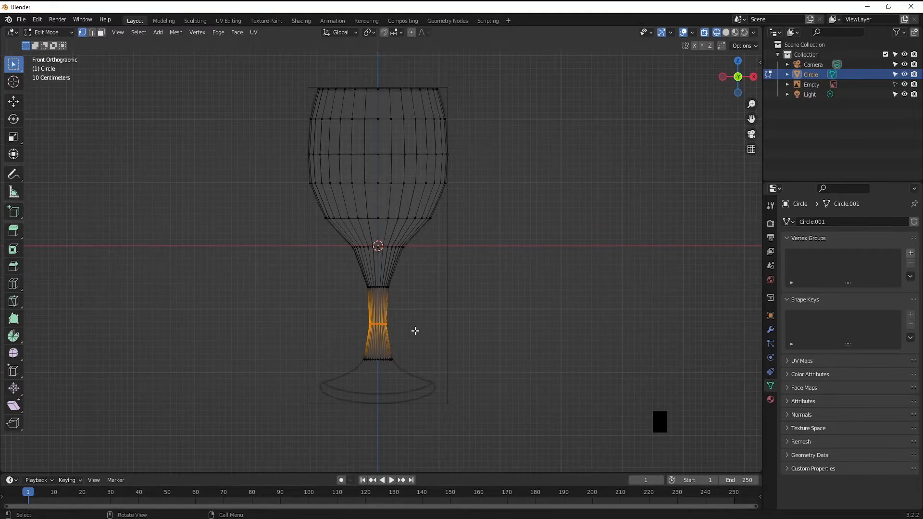
key("z")
left_click(466, 328)
mouse_move(465, 325)
middle_mouse_down()
mouse_move(389, 337)
mouse_move(301, 290)
mouse_move(249, 288)
mouse_move(462, 304)
middle_mouse_up()
key("KP_1")
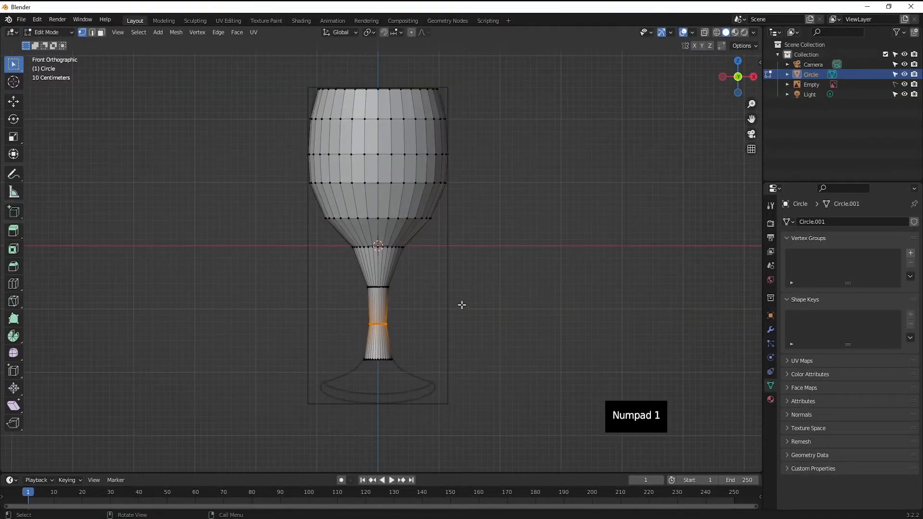
Step: Box-select the ring just below the bowl's widest part in solid shading, then reselect it in wireframe shading to include its back vertices
left_click_drag(263, 165, 534, 199)
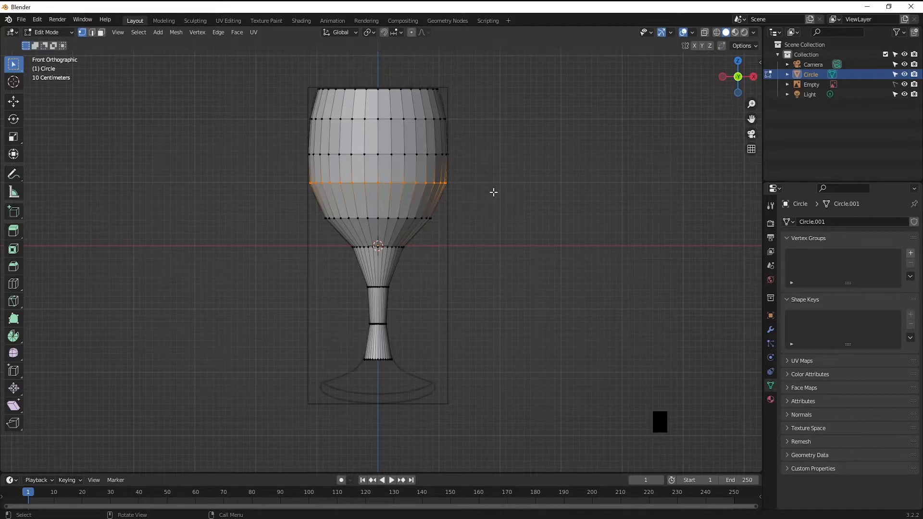
middle_click_drag(329, 202, 388, 194)
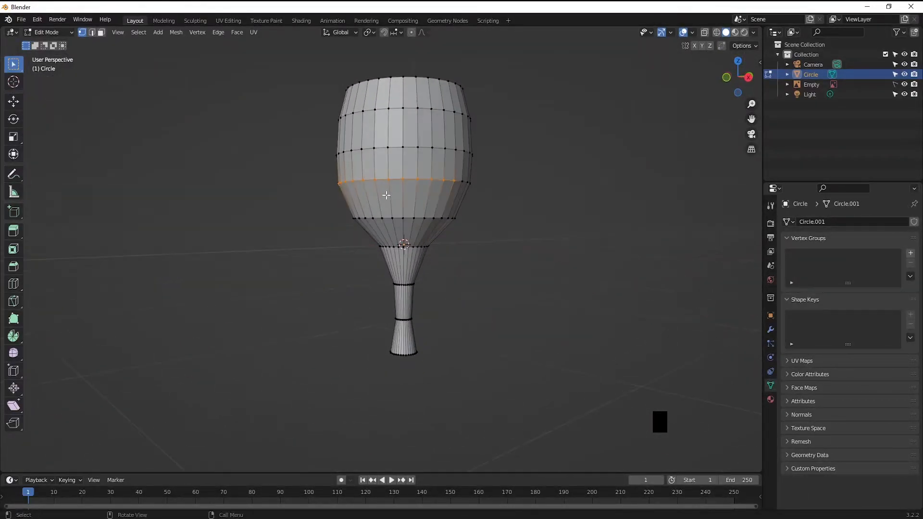
key("KP_1")
key("z")
left_click(268, 187)
left_click_drag(268, 187, 501, 201)
middle_click_drag(453, 241, 301, 247)
key("z")
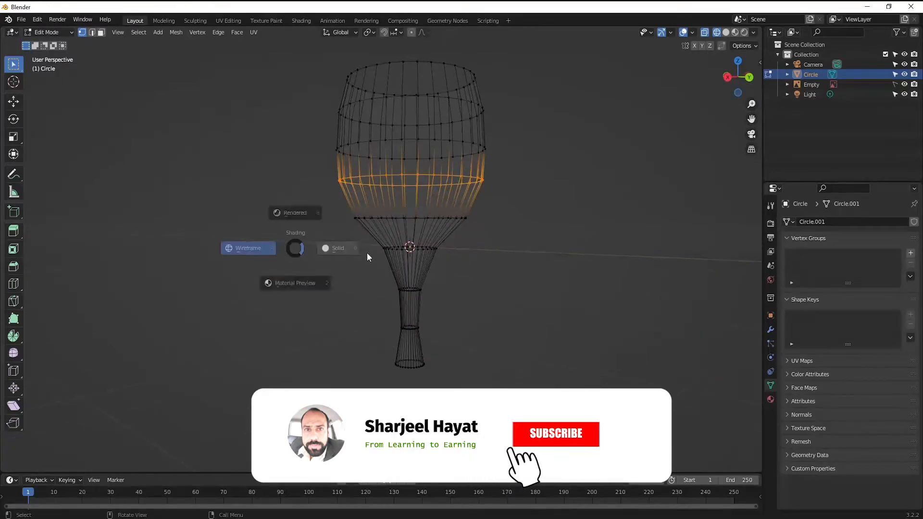
left_click(345, 255)
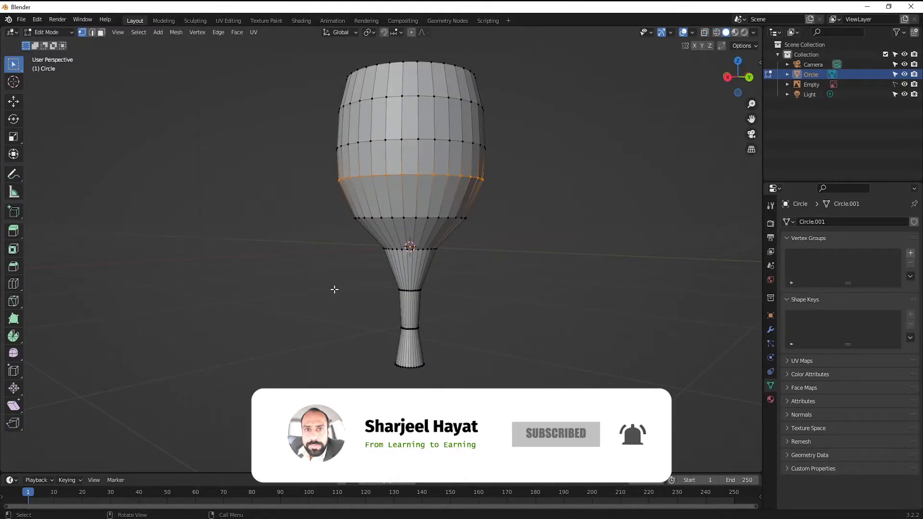
key("KP_1")
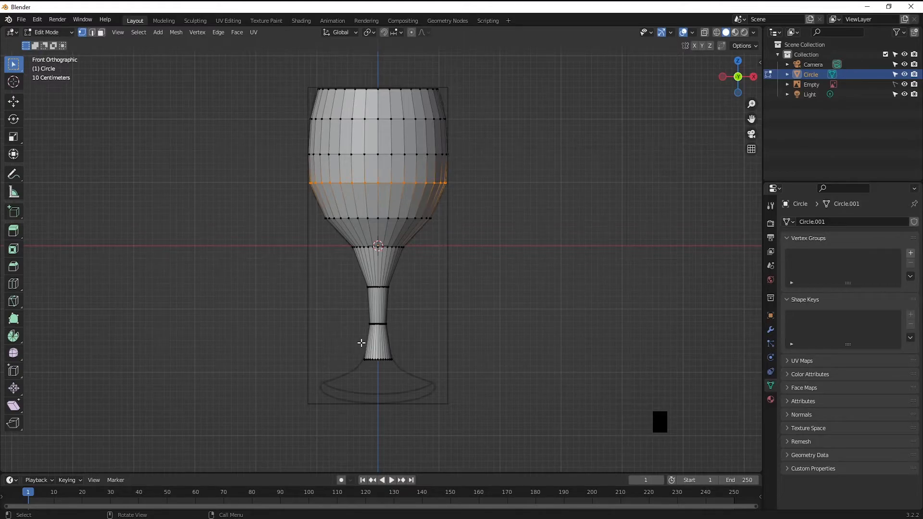
Step: Box-select the stem's lowest ring in wireframe shading, return to solid shading and clear the selection
key("z")
left_click(310, 340)
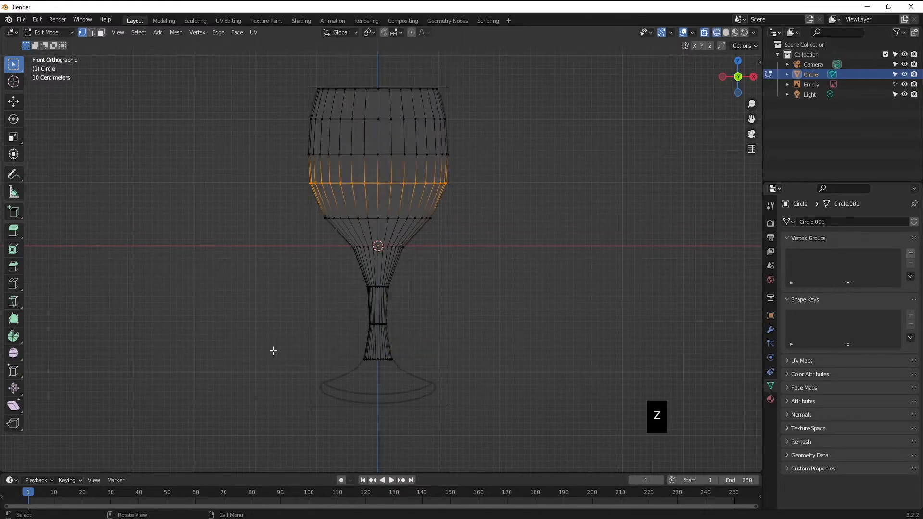
left_click_drag(310, 339, 444, 409)
key("z")
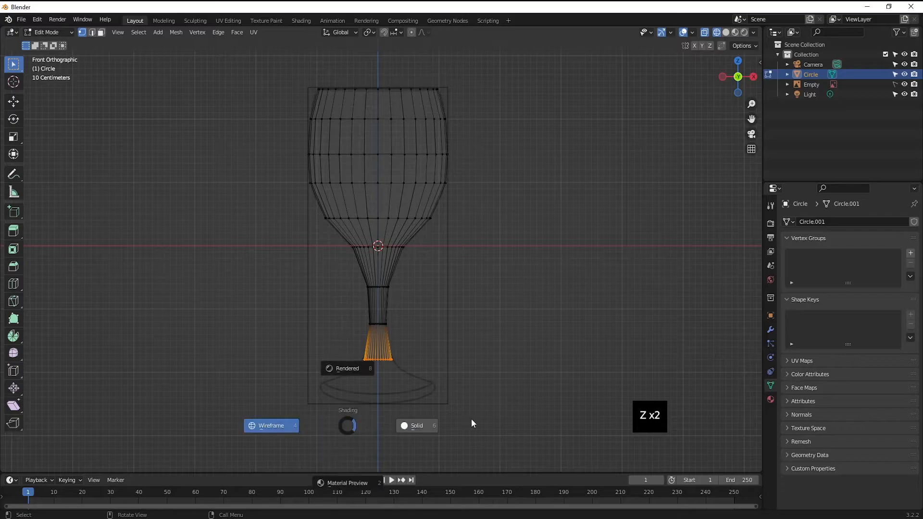
left_click(466, 421)
left_click(445, 374)
Step: Select the edge loop at the stem's lower end and scale it by about 1.087 to match the reference
scroll(390, 372, "up", 5)
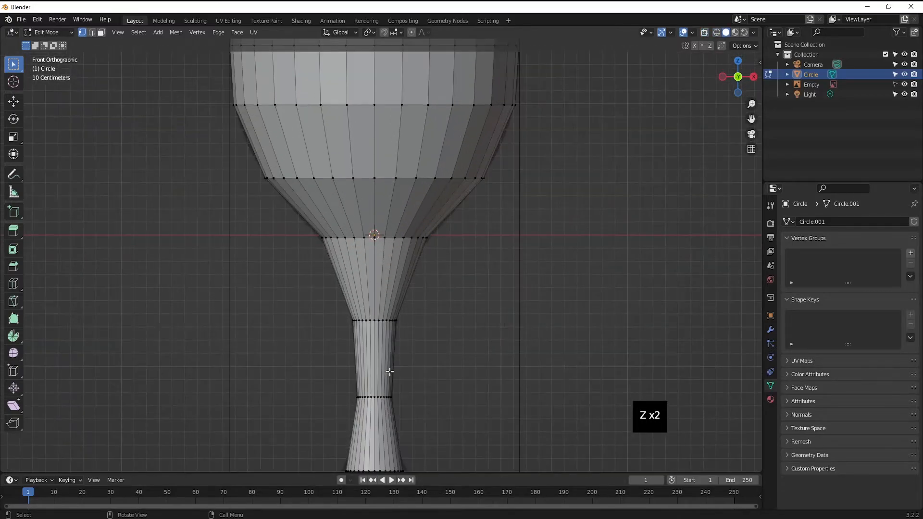
scroll(391, 371, "down", 5, "shift")
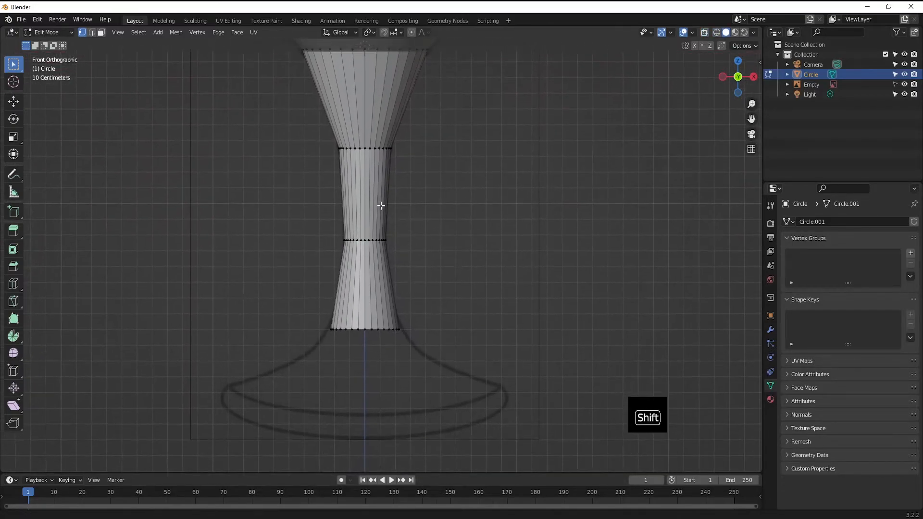
left_click(378, 330, "alt")
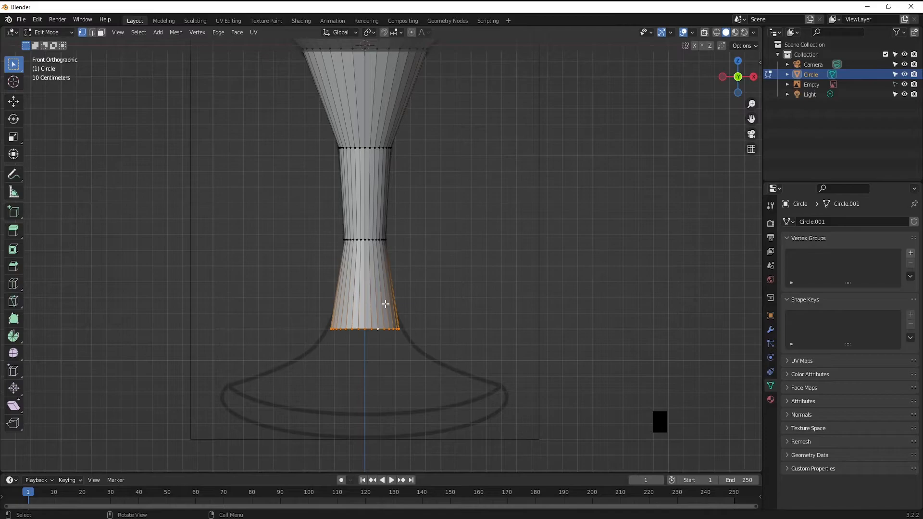
middle_click_drag(384, 302, 478, 301)
key("KP_1")
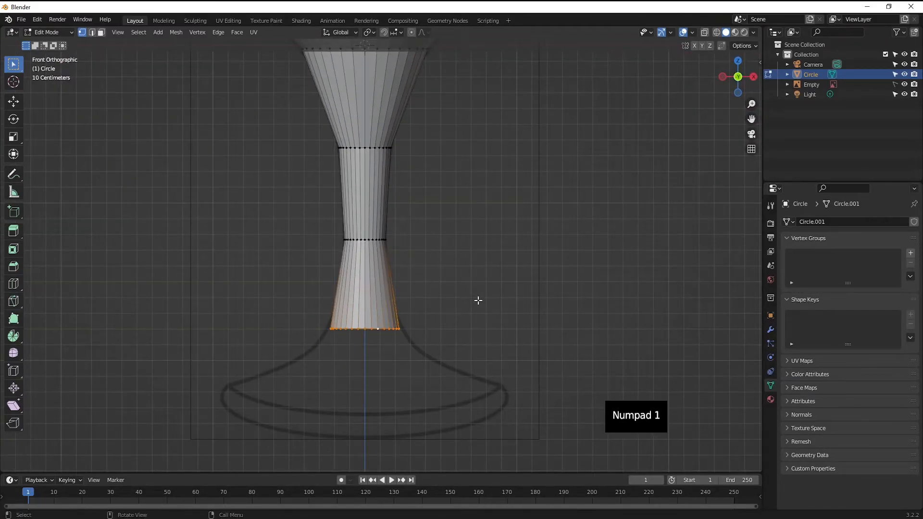
scroll(416, 336, "down", 1)
middle_click_drag(388, 340, 377, 284, "shift")
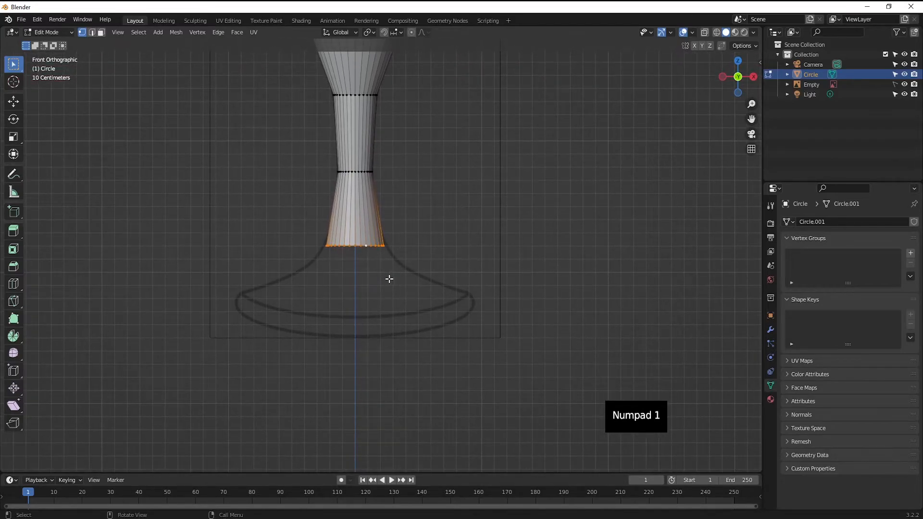
key("s")
left_click(405, 288)
Step: Extrude the stem's lowest ring about -0.31 m along Z and scale it outward to the reference foot's upper rim
key("e")
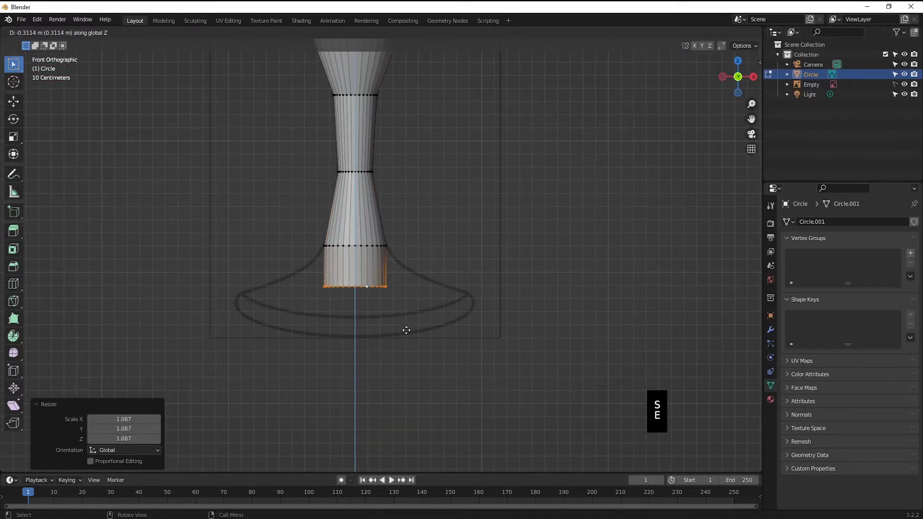
left_click(406, 330)
key("s")
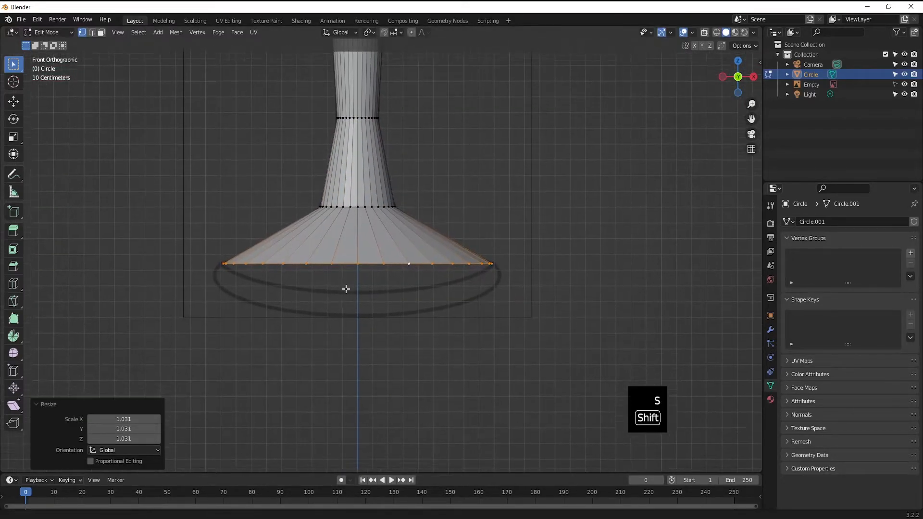
Step: Extrude the foot's outer ring about -0.076 m along Z to give the foot's edge thickness
scroll(361, 287, "down", 4, "shift")
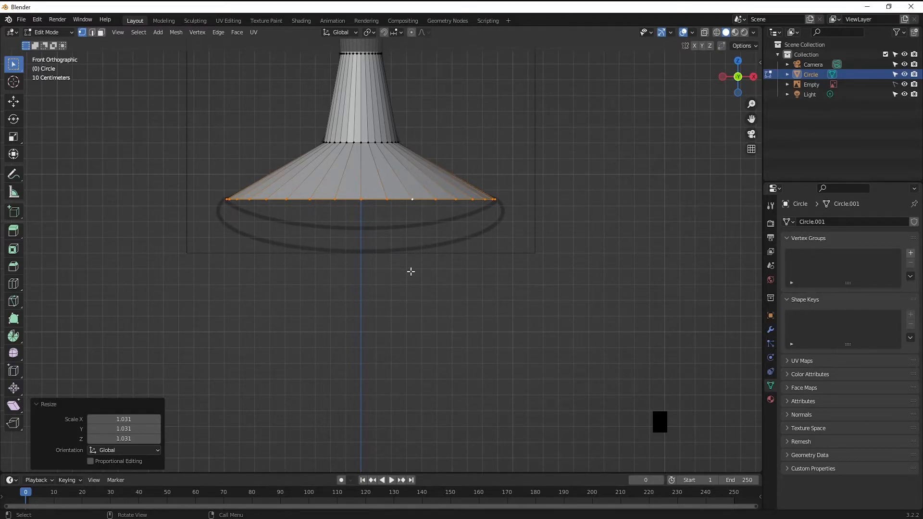
key("e")
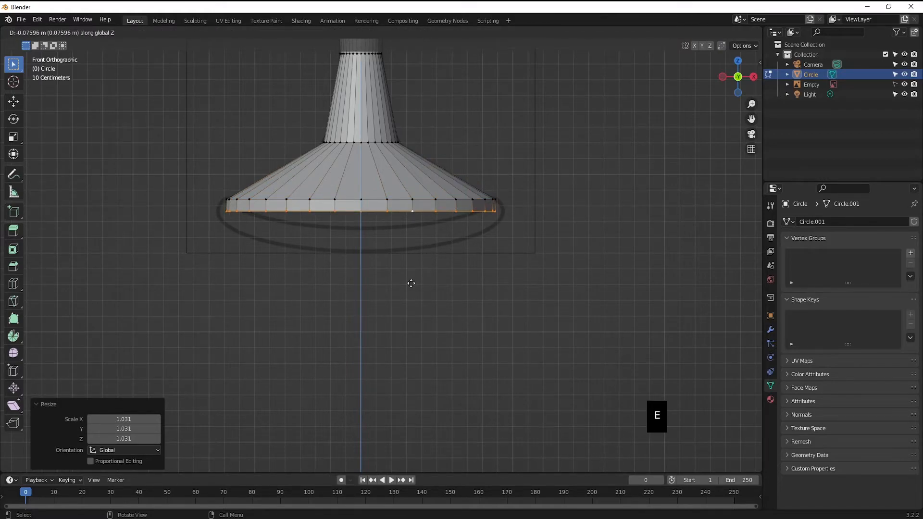
left_click(411, 283)
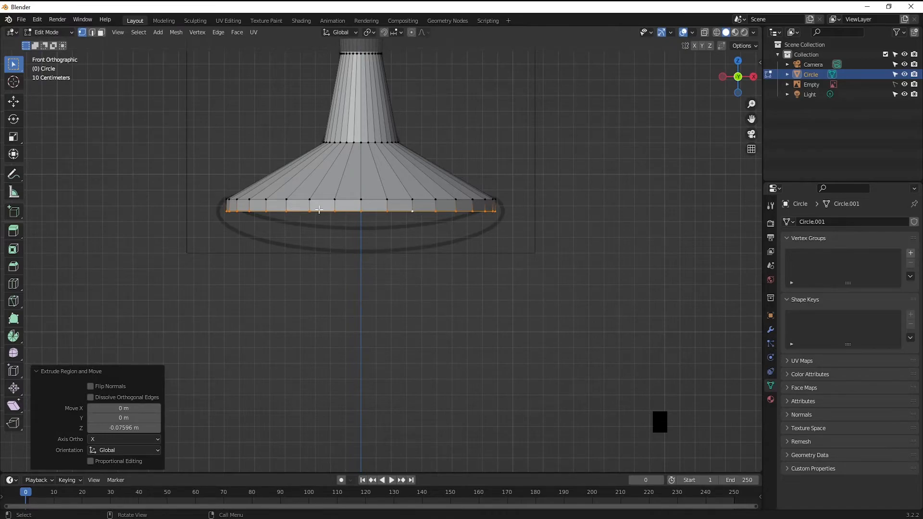
scroll(377, 253, "down", 6)
middle_click_drag(377, 253, 366, 292)
scroll(359, 252, "up", 4)
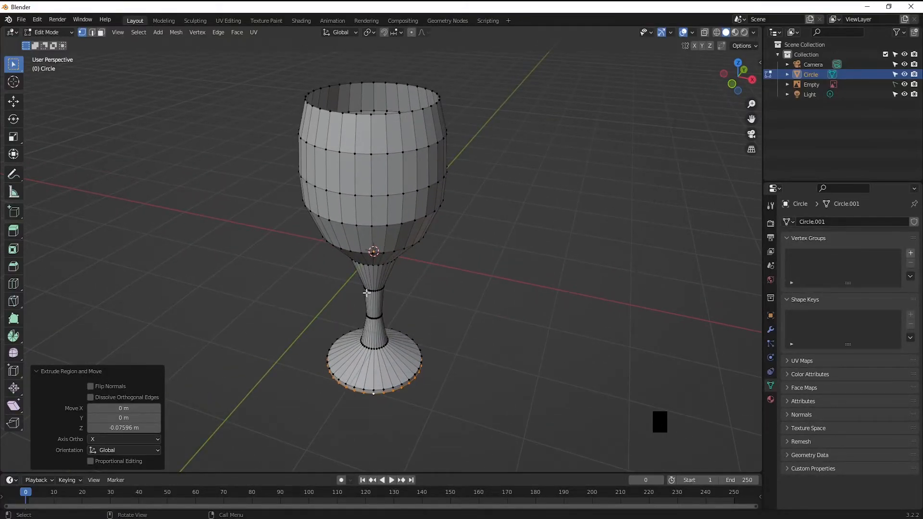
Step: Switch the glass from Edit Mode to Object Mode and examine its faceted shape
key("Tab")
middle_click_drag(372, 285, 343, 248)
scroll(331, 211, "up", 3)
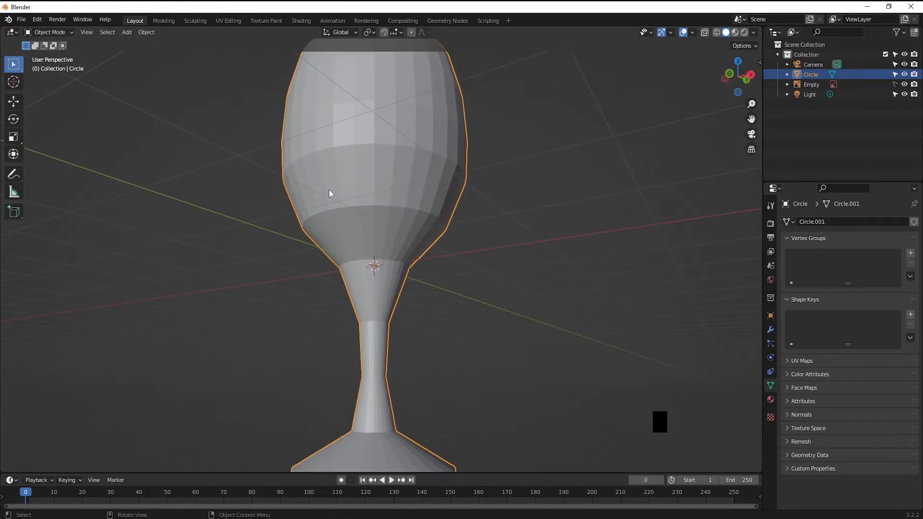
scroll(329, 193, "down", 2)
middle_click_drag(307, 192, 325, 205)
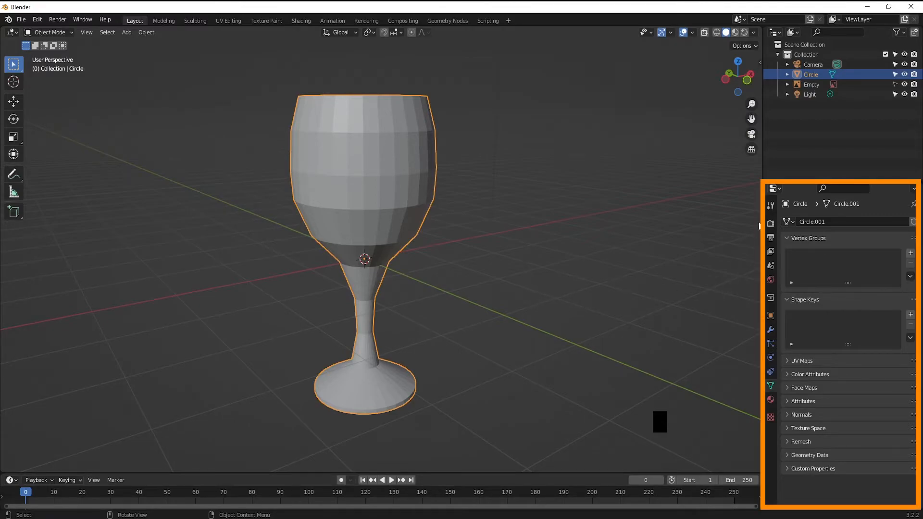
Step: Add a Subdivision Surface modifier to the wine glass
left_click(770, 330)
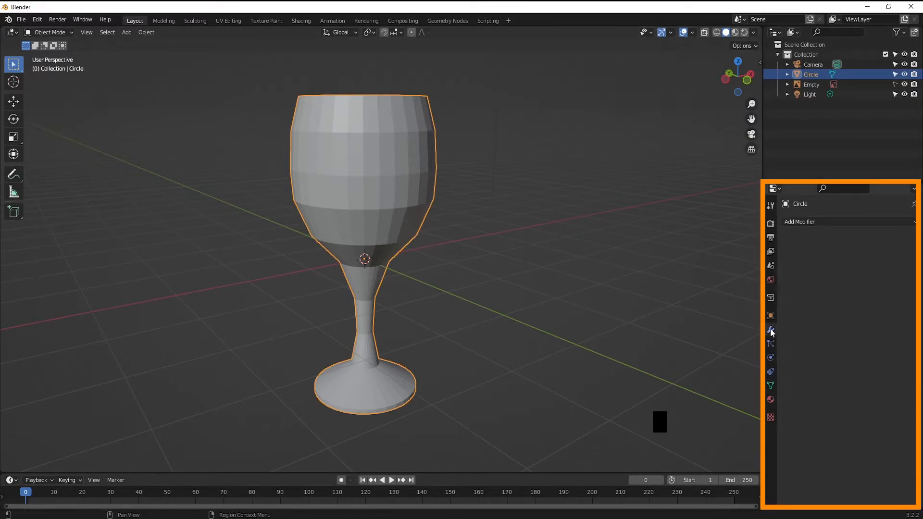
left_click(809, 222)
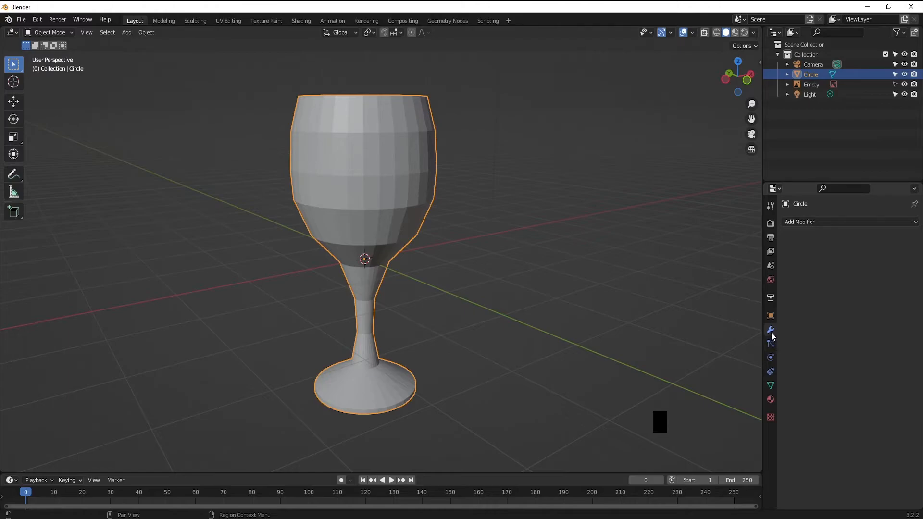
left_click(827, 221)
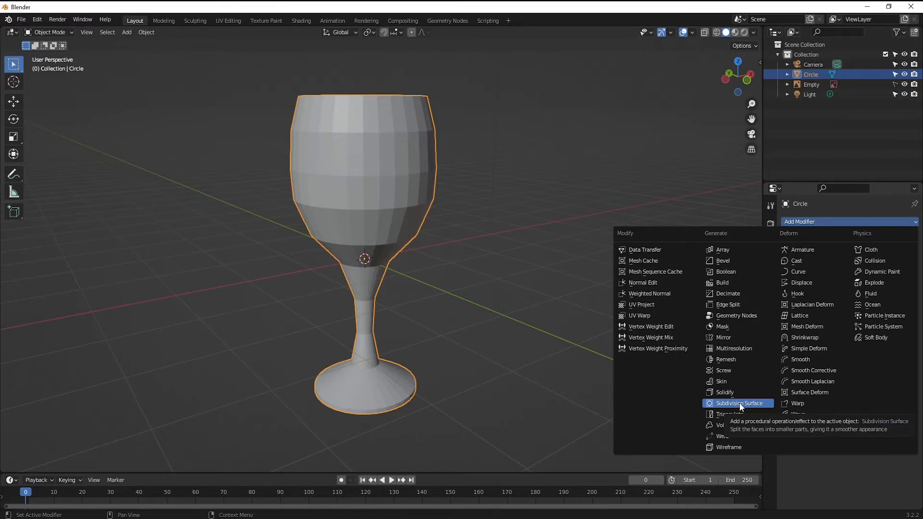
left_click(740, 404)
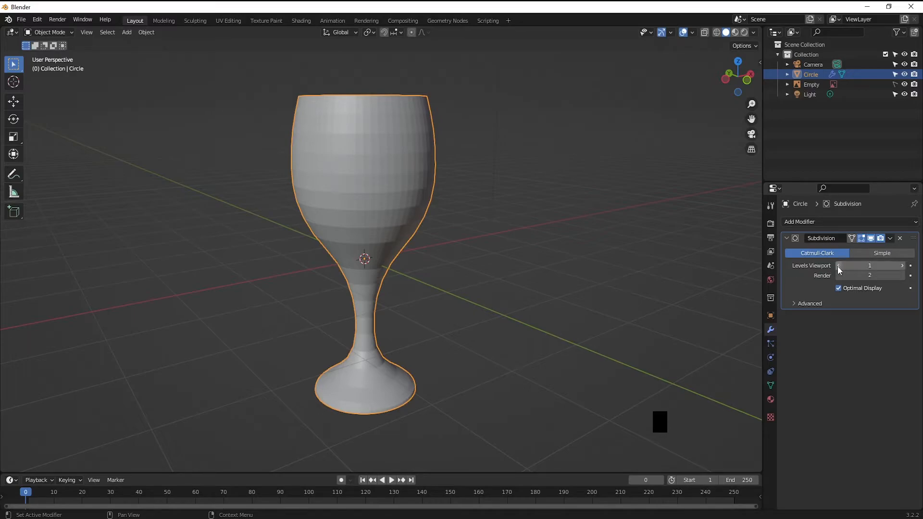
Step: Set the Subdivision modifier's viewport level to 2 and inspect the glass from below and above
middle_click_drag(366, 267, 346, 240)
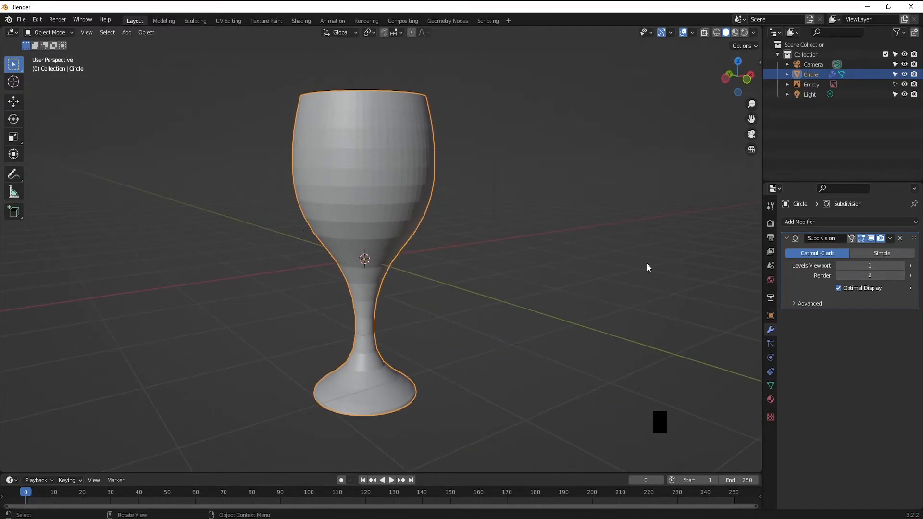
left_click(902, 266)
middle_click_drag(349, 193, 385, 177)
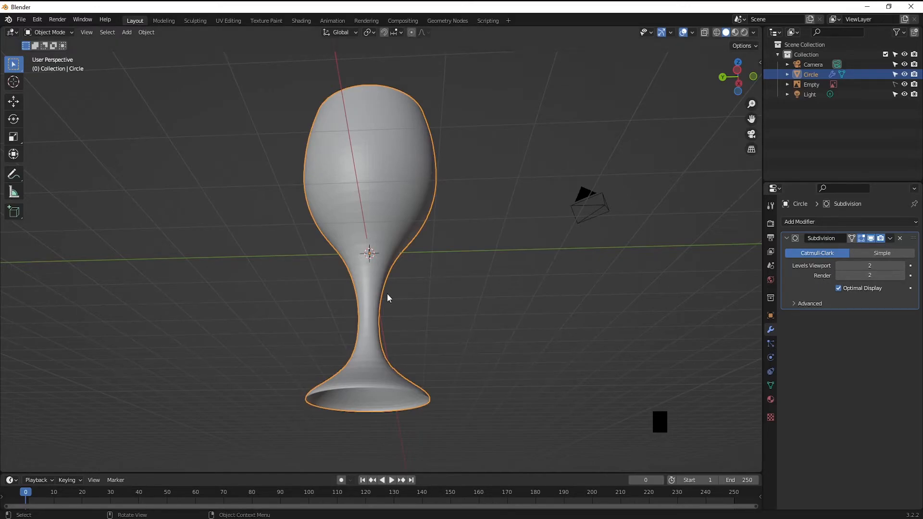
scroll(368, 257, "up", 3)
middle_click_drag(365, 253, 360, 271)
scroll(357, 266, "down", 3)
scroll(359, 257, "up", 2)
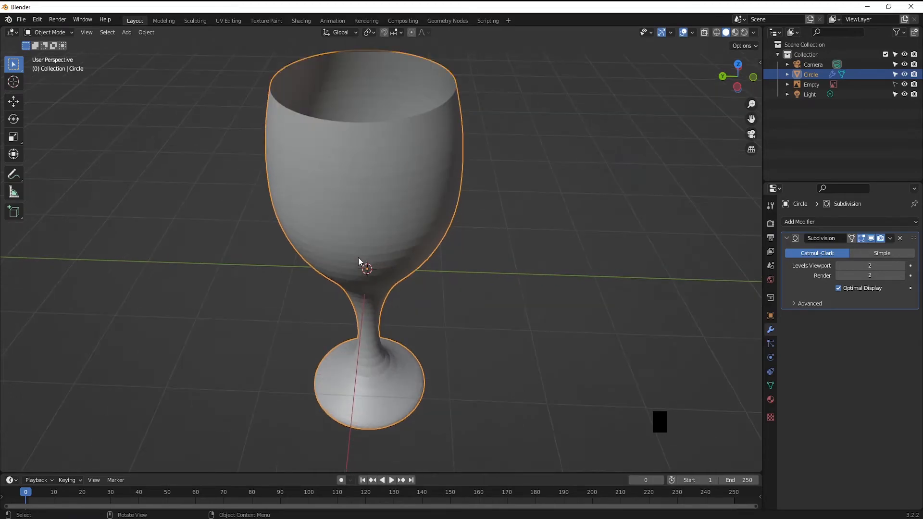
middle_click_drag(348, 243, 299, 138)
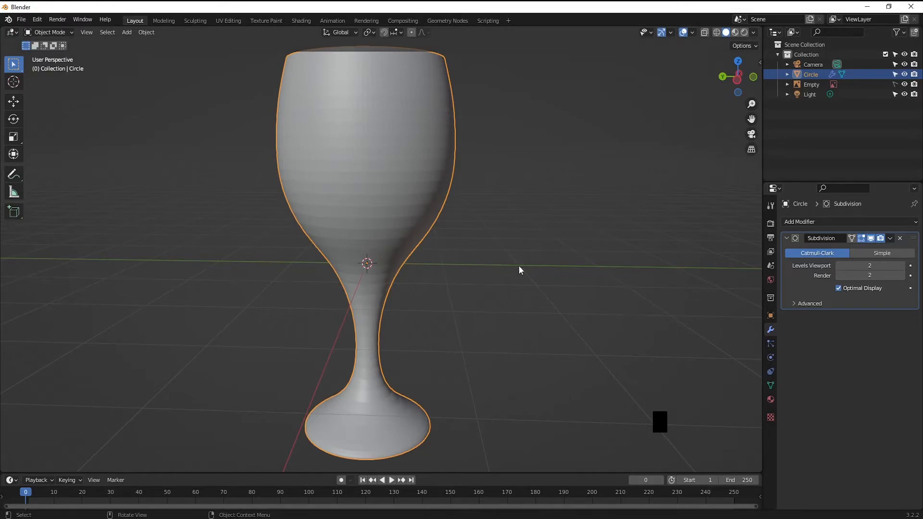
scroll(356, 202, "down", 2)
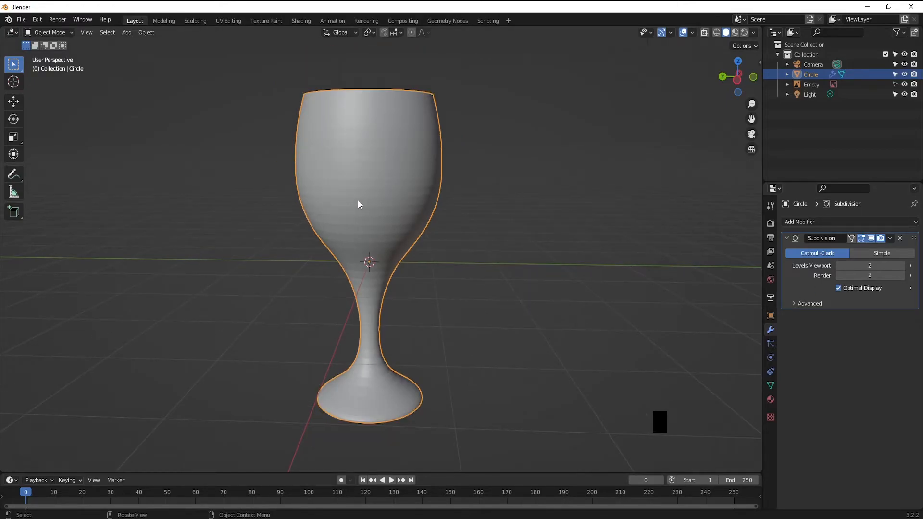
Step: Apply Shade Smooth to the wine glass and check its surface from several angles
middle_click_drag(294, 150, 325, 123)
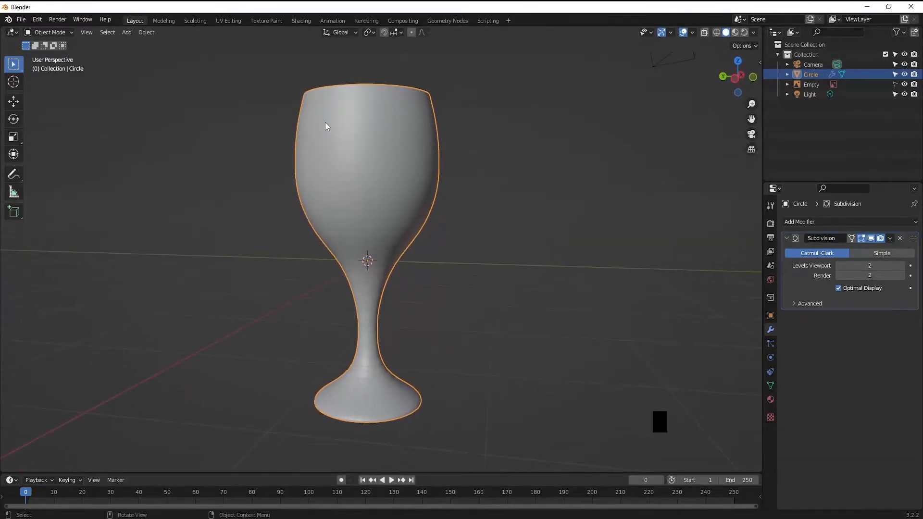
middle_click_drag(335, 302, 374, 222)
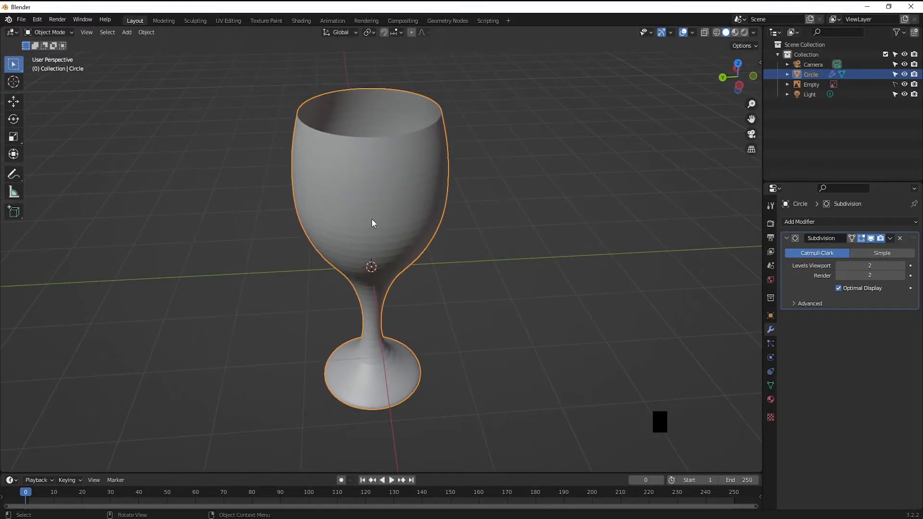
right_click(365, 174)
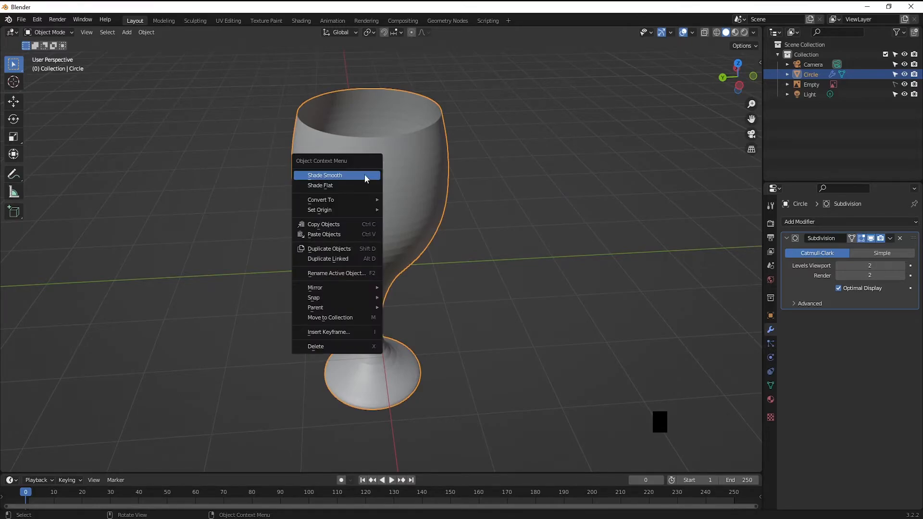
left_click(317, 176)
middle_click_drag(343, 245, 389, 178)
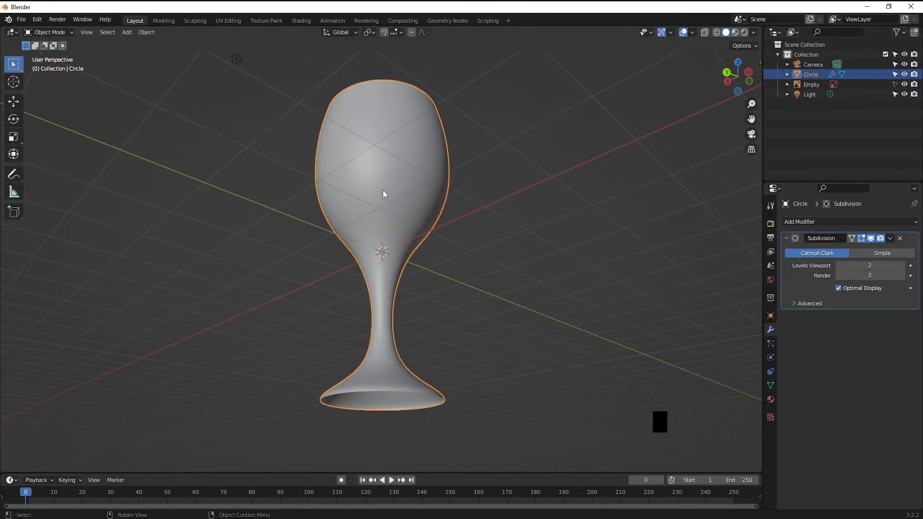
Step: Examine the smooth-shaded glass from the front, from directly above into the bowl, and in perspective
key("KP_1")
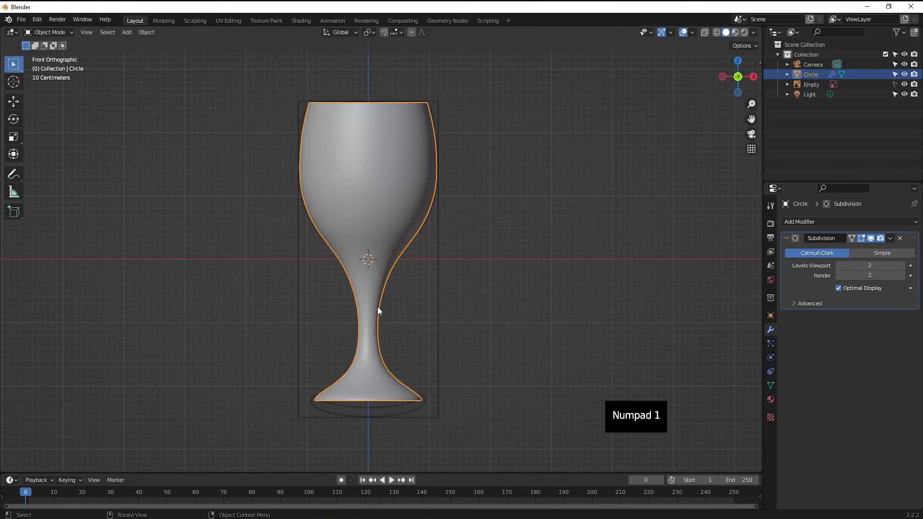
middle_click_drag(360, 146, 323, 282)
scroll(354, 232, "up", 3)
scroll(355, 241, "down", 3)
scroll(362, 273, "up", 3)
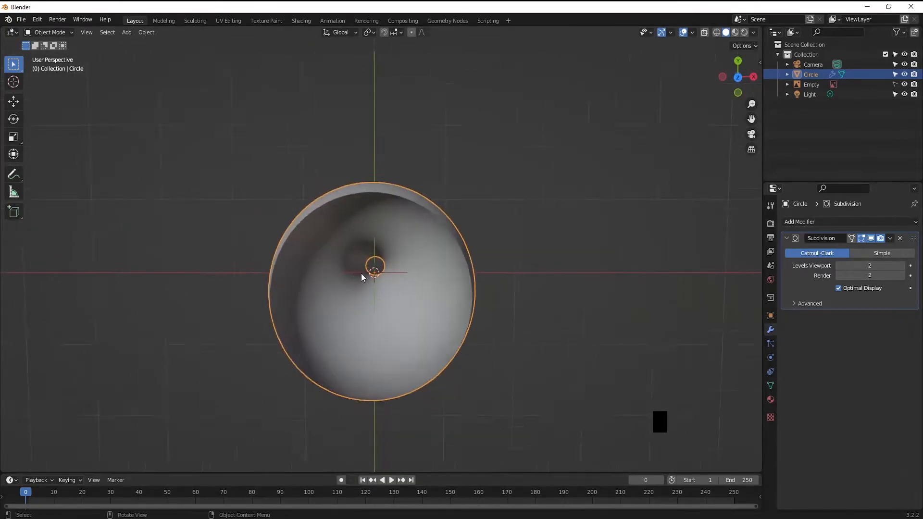
key("KP_7")
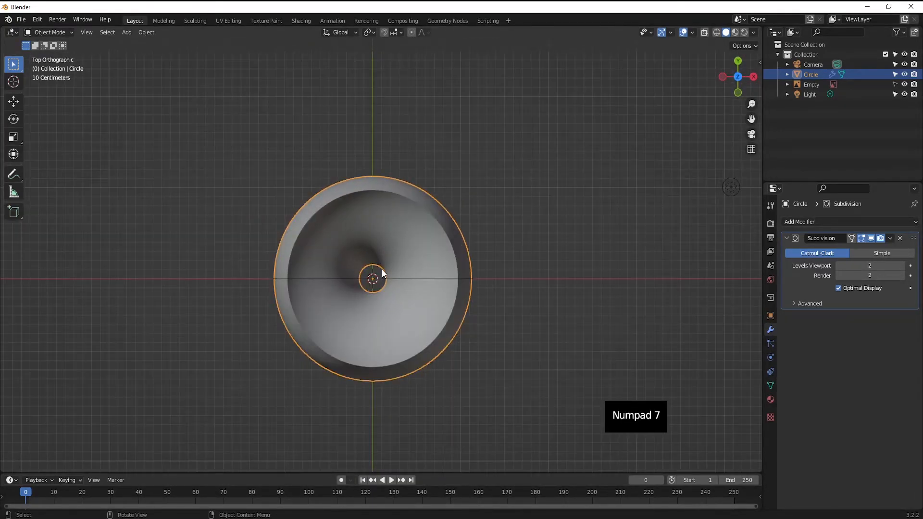
scroll(377, 289, "up", 3)
middle_click_drag(404, 279, 409, 235, "shift")
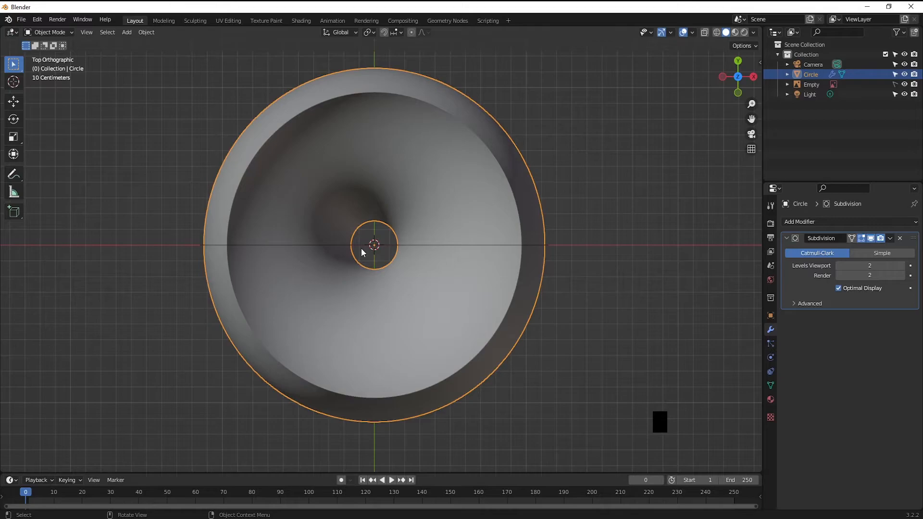
middle_click_drag(353, 263, 347, 192)
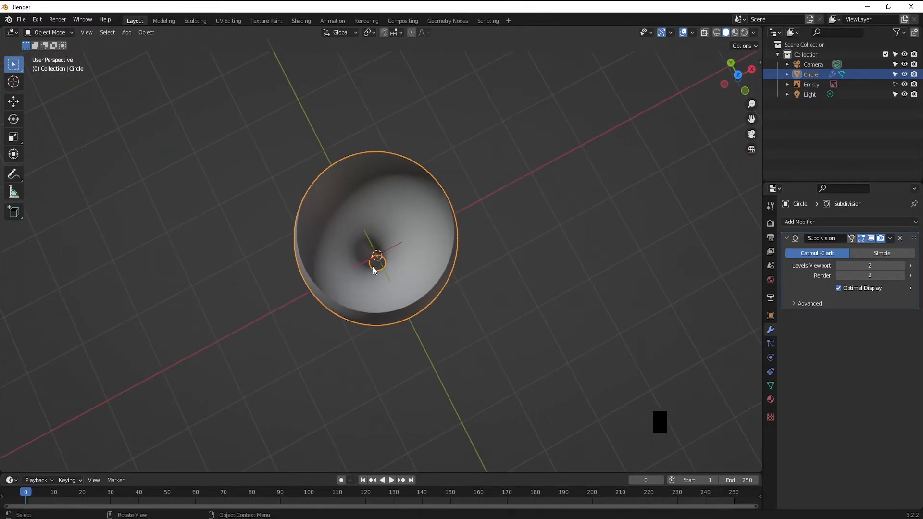
middle_click_drag(364, 293, 341, 198)
middle_click_drag(324, 270, 387, 255)
middle_click_drag(503, 252, 353, 270)
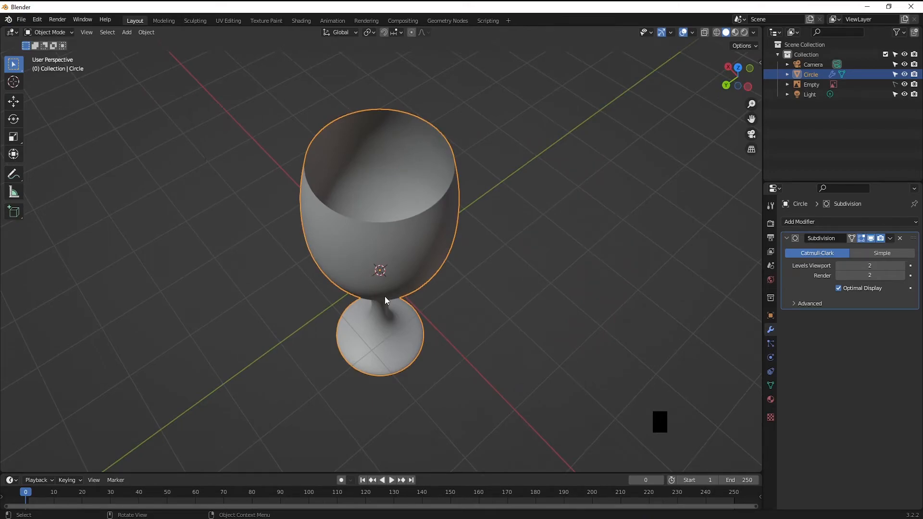
Step: Inspect the glass's base mesh in Edit Mode and return to Object Mode
key("Tab")
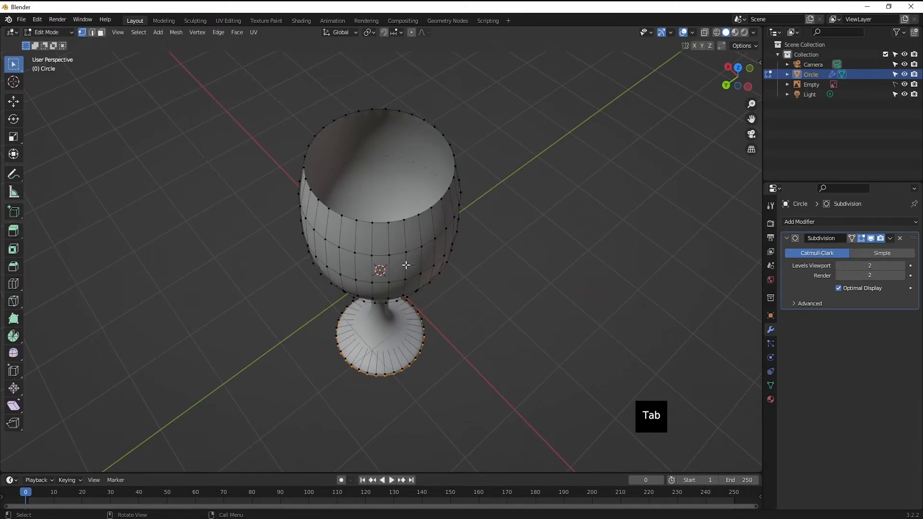
middle_click_drag(408, 261, 402, 281)
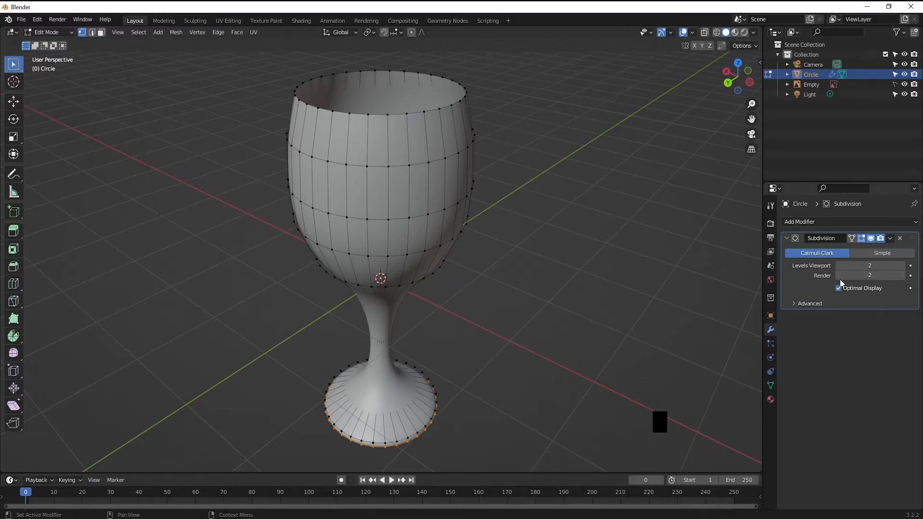
middle_click_drag(370, 177, 346, 185)
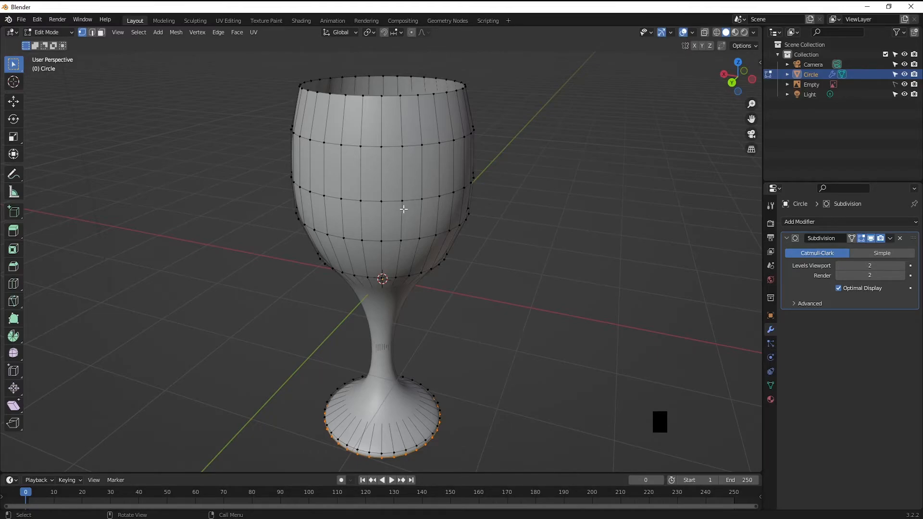
key("Tab")
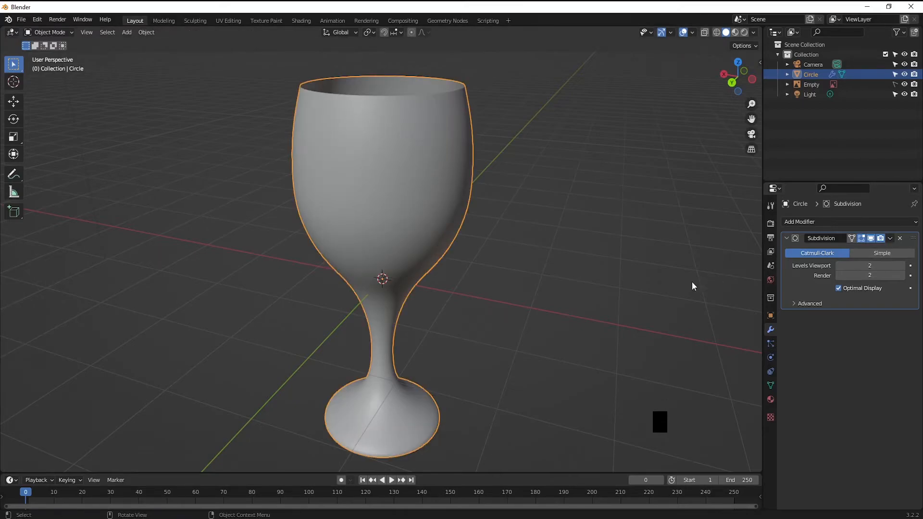
Step: Apply the Subdivision modifier to the glass and examine the resulting mesh in Edit Mode
left_click(890, 238)
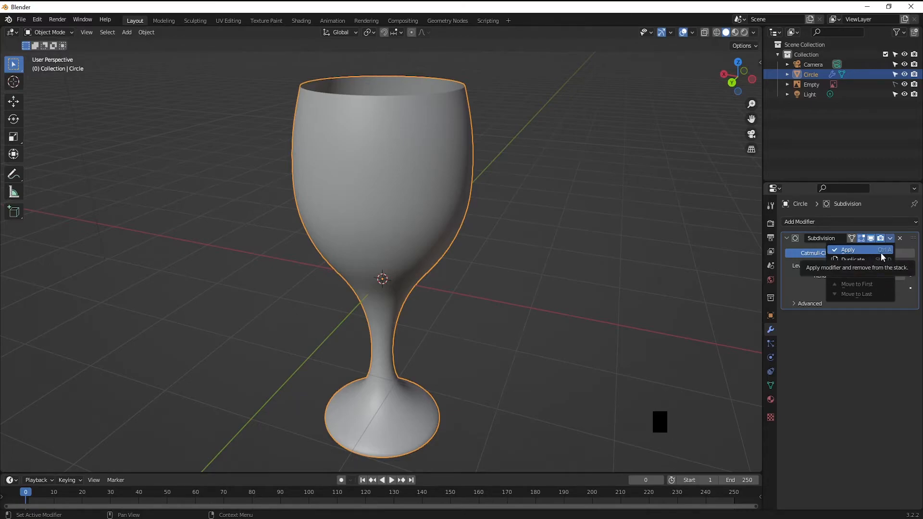
left_click(855, 249)
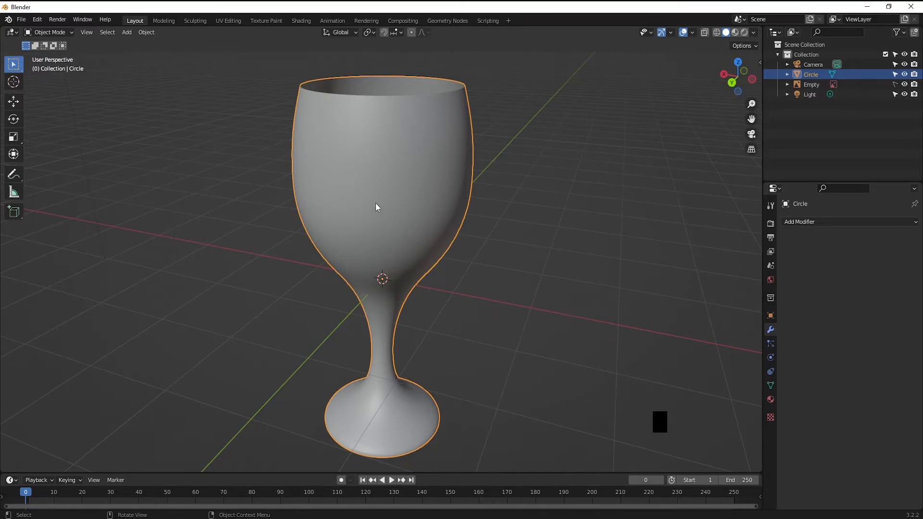
key("Tab")
scroll(384, 224, "down", 2)
middle_click_drag(360, 216, 353, 175)
scroll(350, 226, "up", 3)
scroll(337, 200, "down", 3)
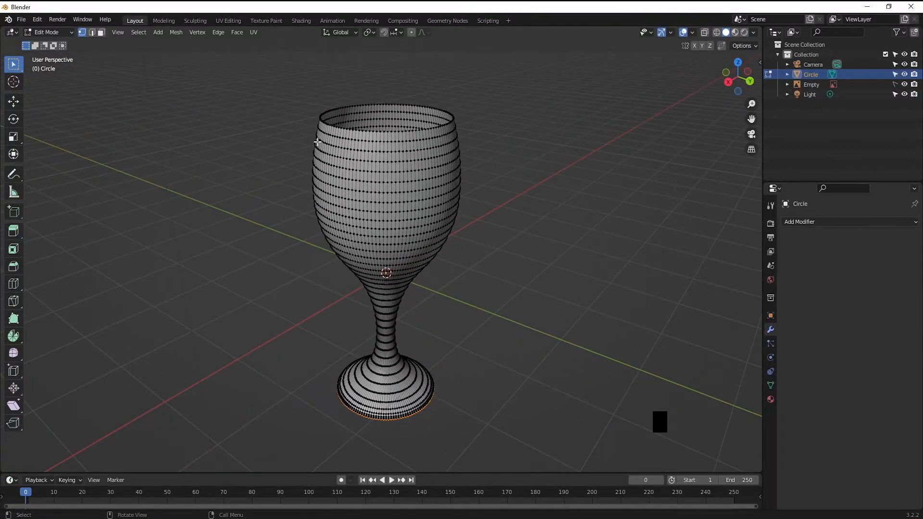
scroll(391, 229, "down", 1)
scroll(363, 226, "up", 2)
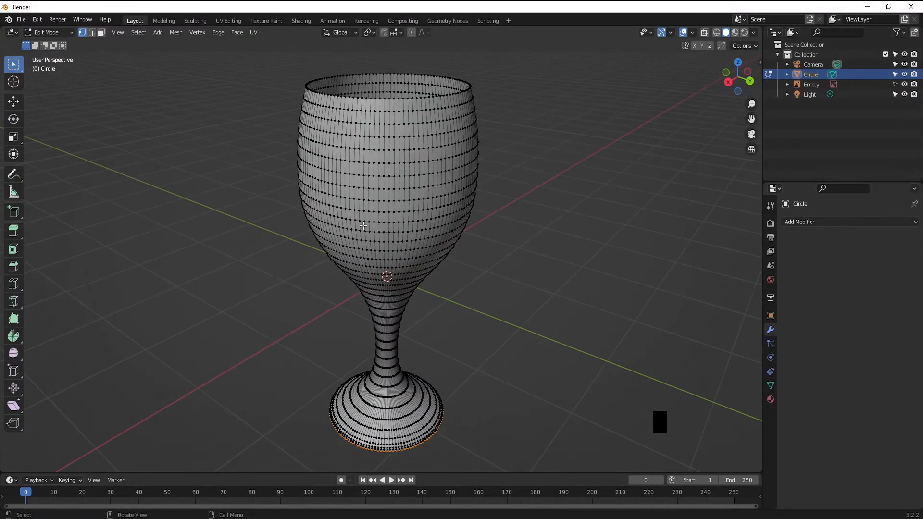
middle_click_drag(365, 166, 380, 203)
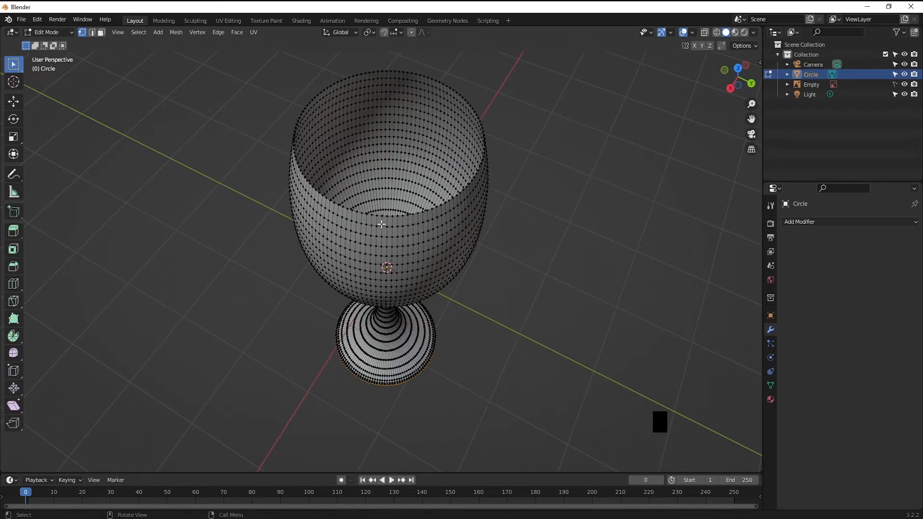
middle_click_drag(369, 242, 375, 225)
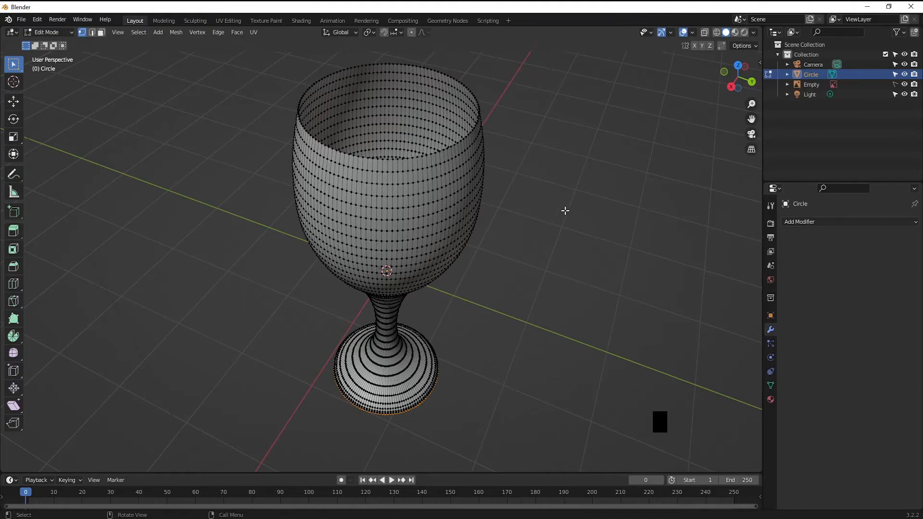
key("Tab")
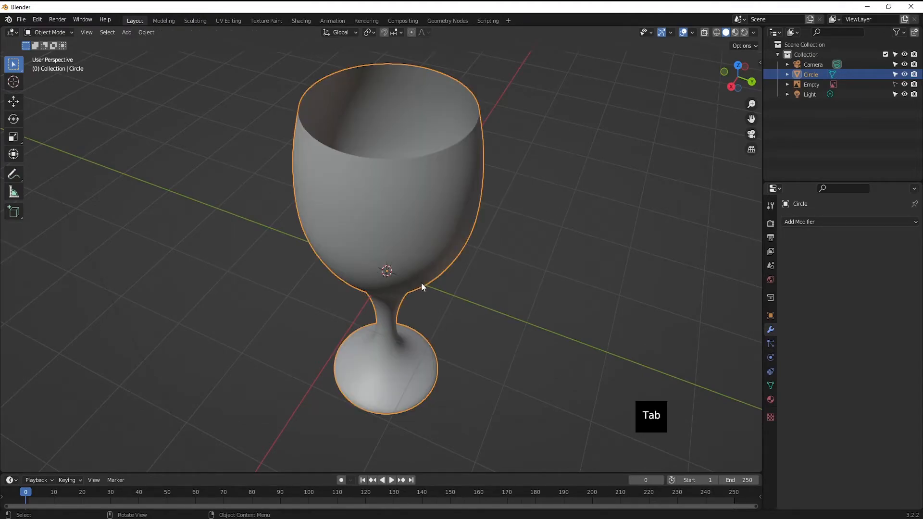
Step: Undo applying the Subdivision modifier
key("ctrl+z")
key("ctrl+z")
key("ctrl+z")
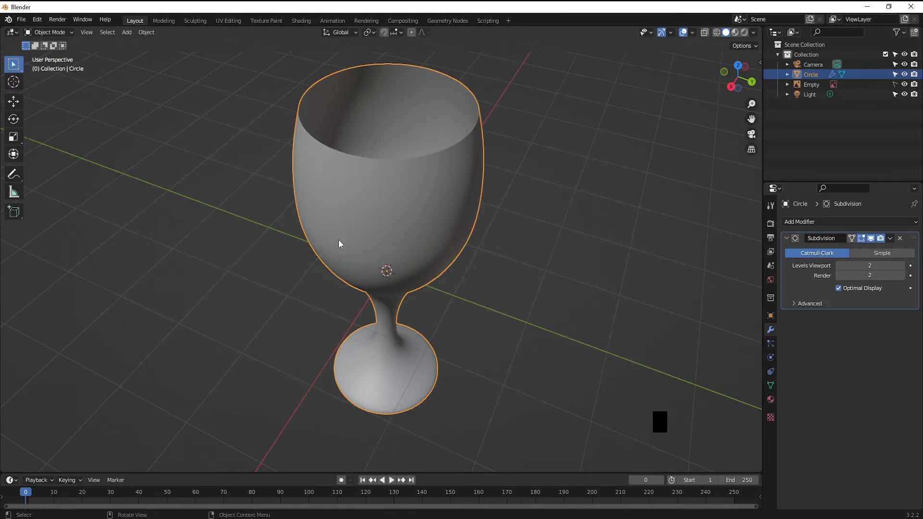
Step: Extrude the bowl's rim edge loop in Edit Mode and scale it inward to about 0.960 for the wall thickness
key("Tab")
key("KP_1")
mouse_move(340, 232)
middle_mouse_down()
mouse_move(306, 209)
mouse_move(351, 240)
mouse_move(333, 144)
mouse_move(332, 219)
middle_mouse_up()
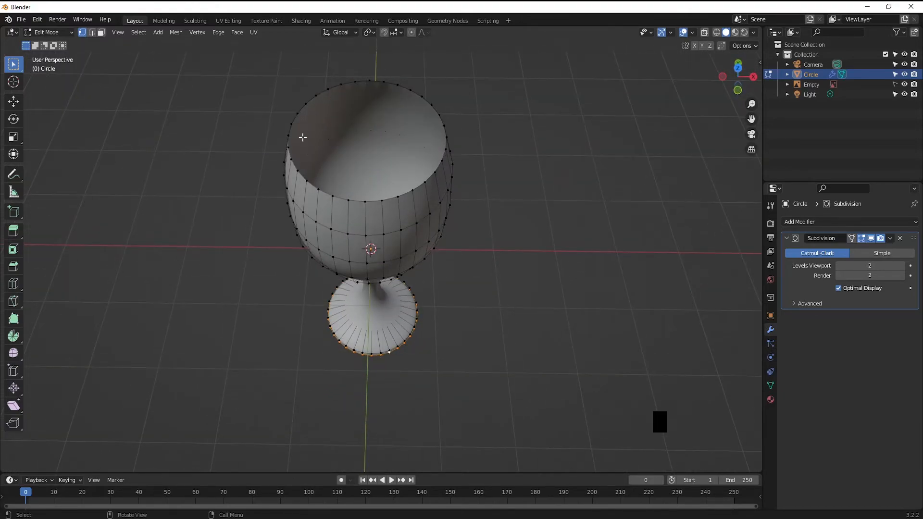
left_click(375, 207, "alt")
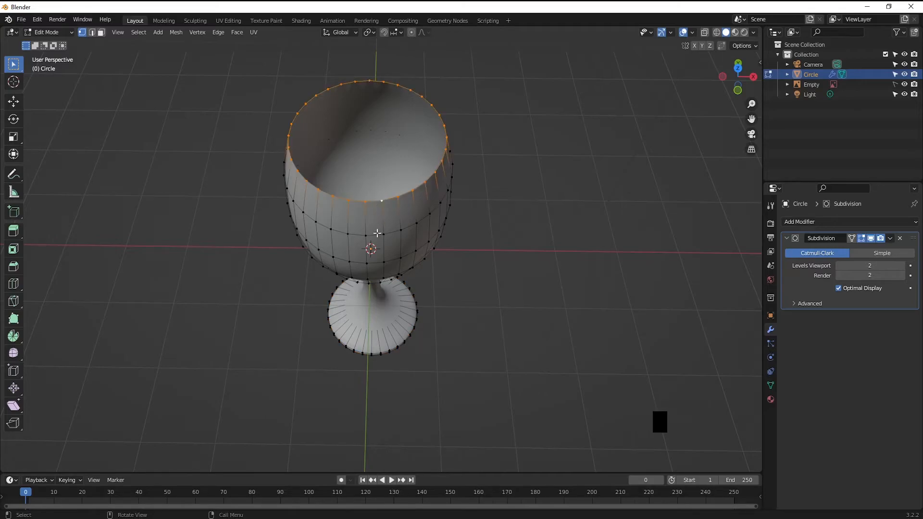
scroll(379, 204, "up", 2)
middle_click_drag(379, 205, 366, 309, "shift")
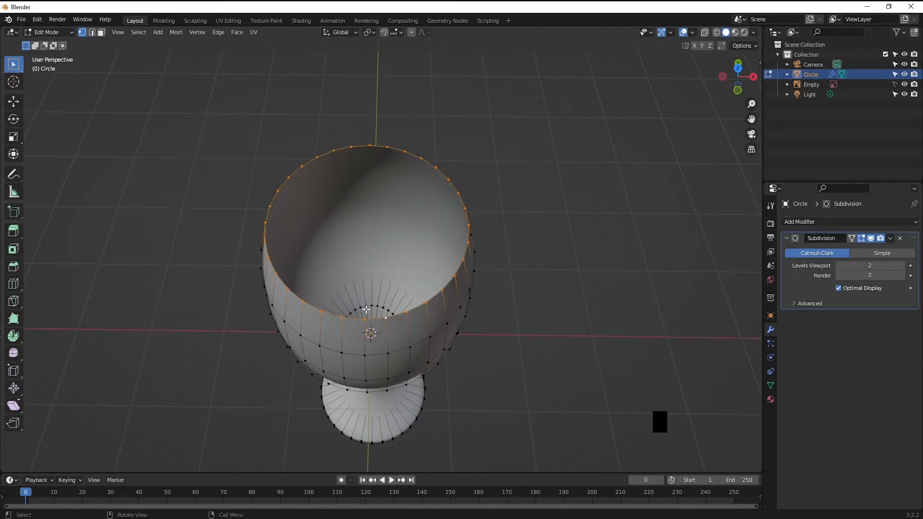
key("e")
key("s")
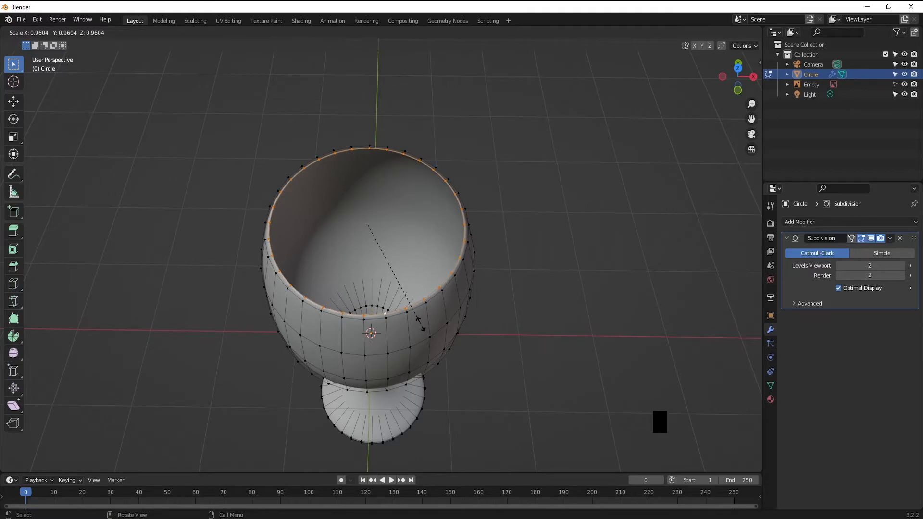
left_click(420, 324)
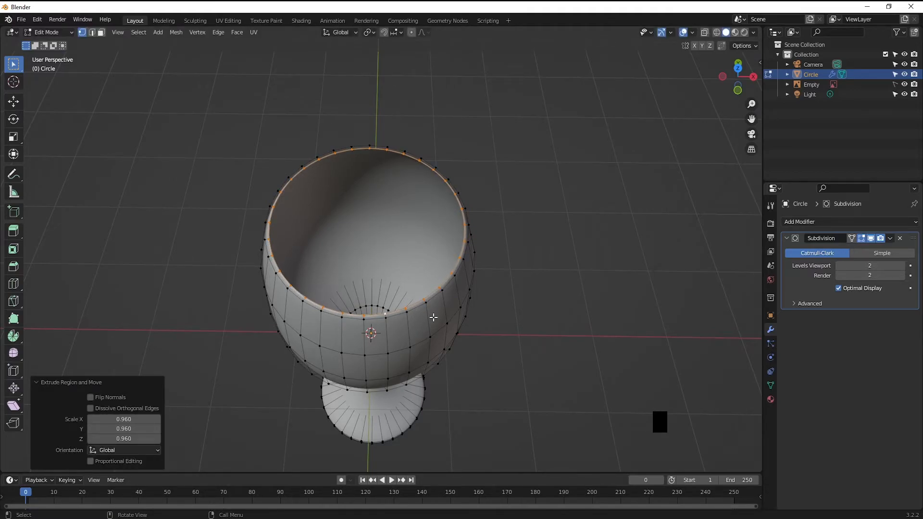
Step: Extrude the inner rim loop about -0.479 m along Z, working in the front wireframe view
key("KP_1")
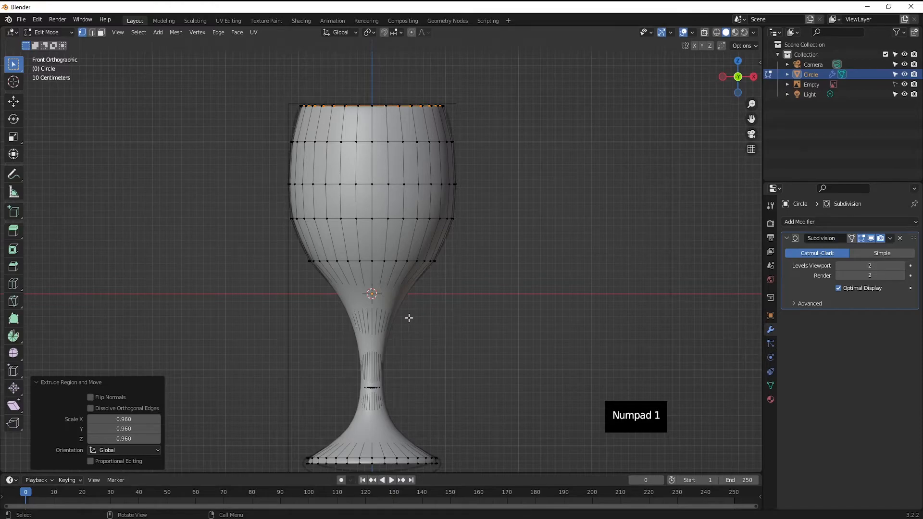
key("z")
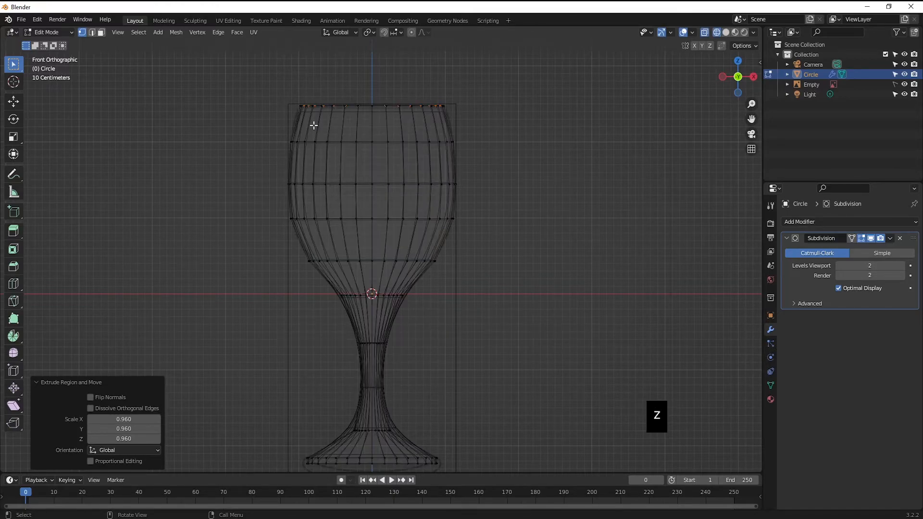
middle_click_drag(402, 199, 397, 162, "shift")
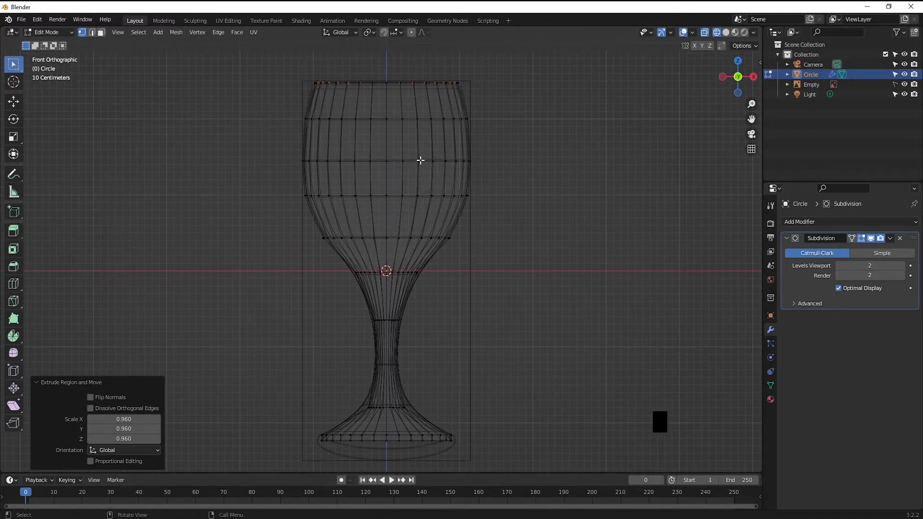
key("e")
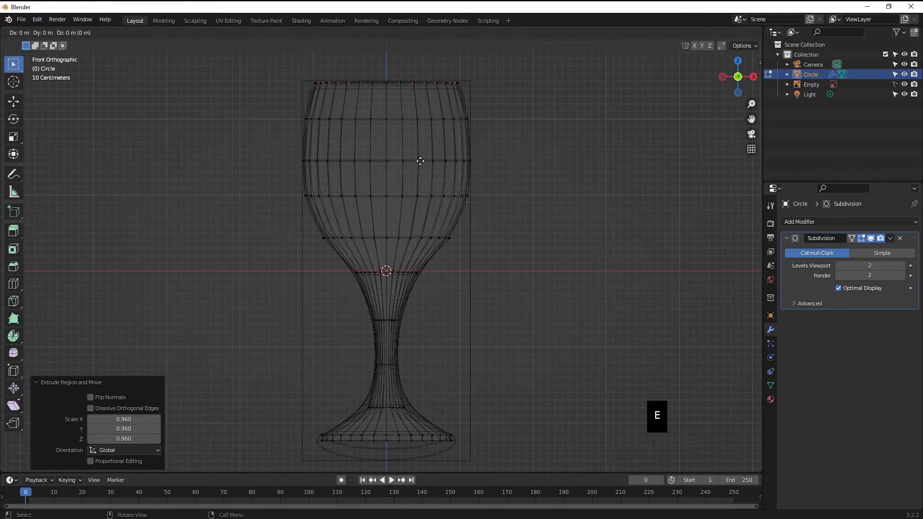
key("z")
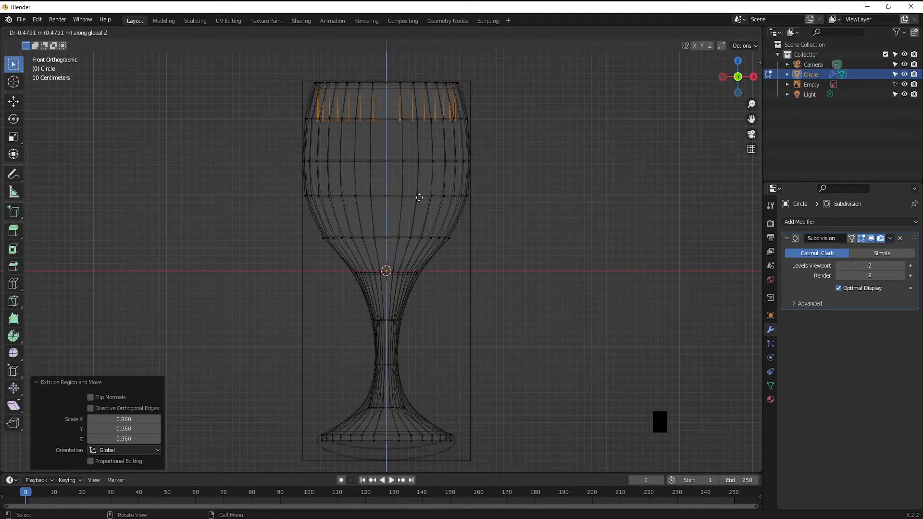
left_click(419, 197)
Step: Scale the new inner loop up to about 1.146 so it follows just inside the bowl's outer wall
scroll(422, 161, "up", 2)
middle_click_drag(391, 131, 385, 211, "shift")
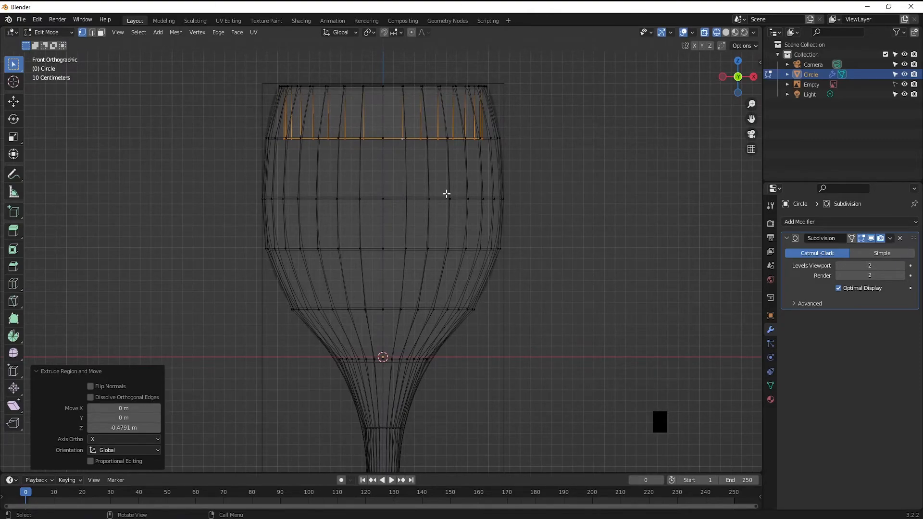
key("s")
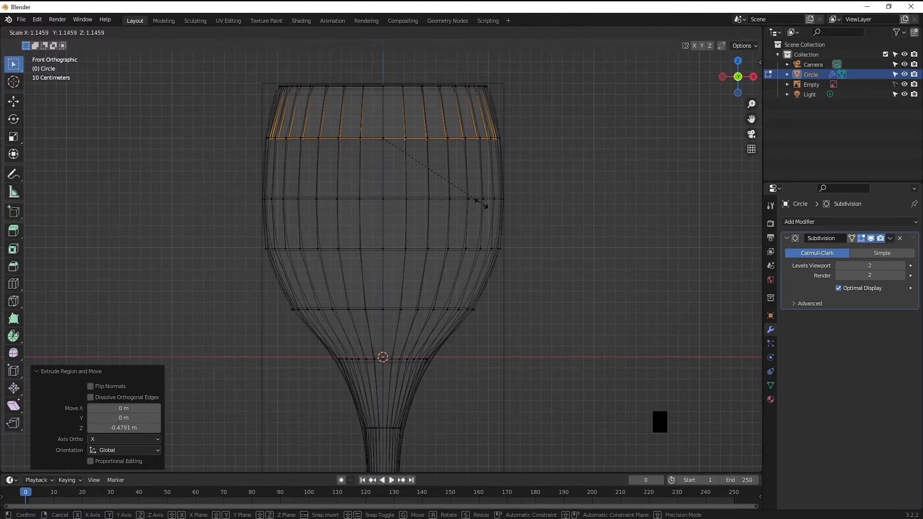
left_click(479, 202)
scroll(455, 216, "up", 3)
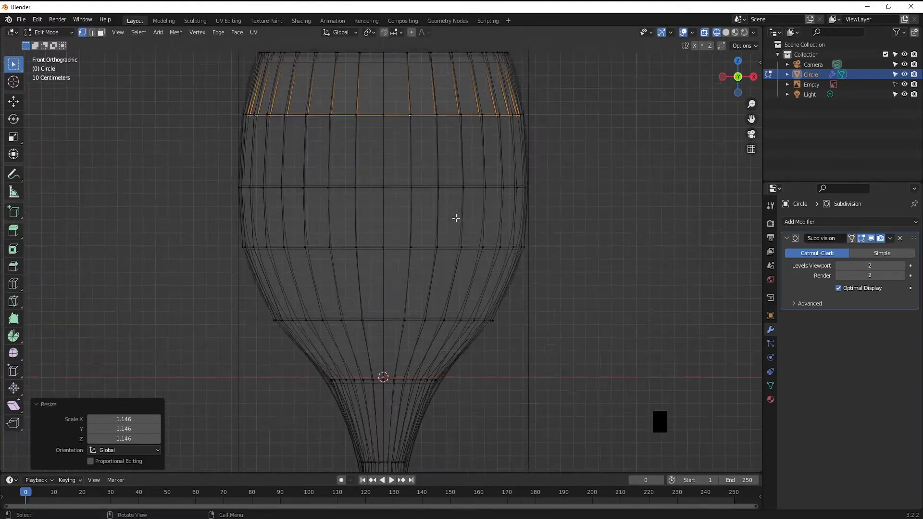
Step: Scale the inner wall's lower loop to 0.991 so it sits just inside the bowl's outer wall
middle_click_drag(455, 214, 465, 164, "shift")
key("s")
left_click(519, 233)
scroll(386, 157, "down", 1)
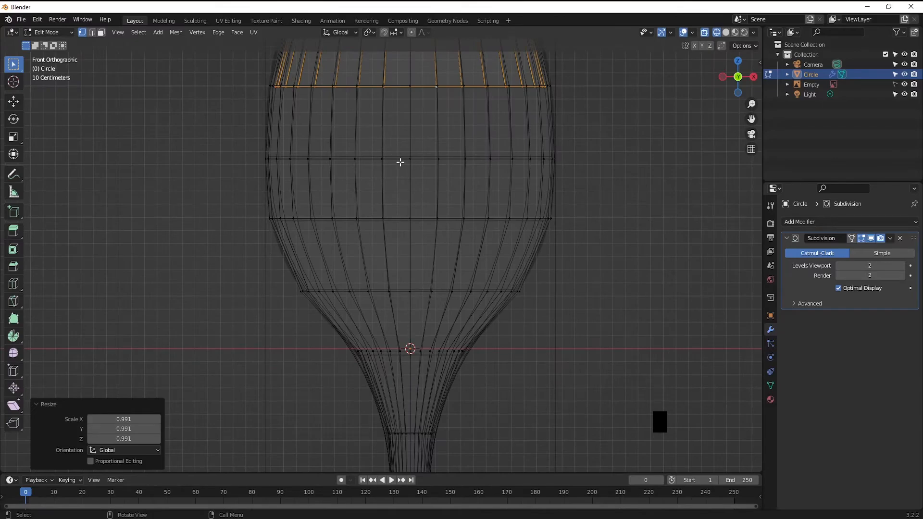
Step: Extrude the inner loop down along Z to the height of the next outer loop and scale it to 1.030
key("e")
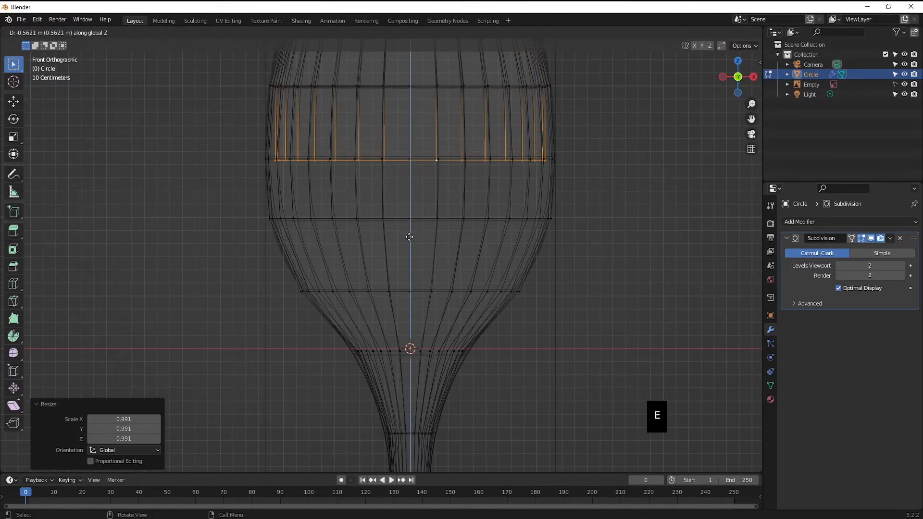
left_click(418, 233)
key("s")
left_click(421, 237)
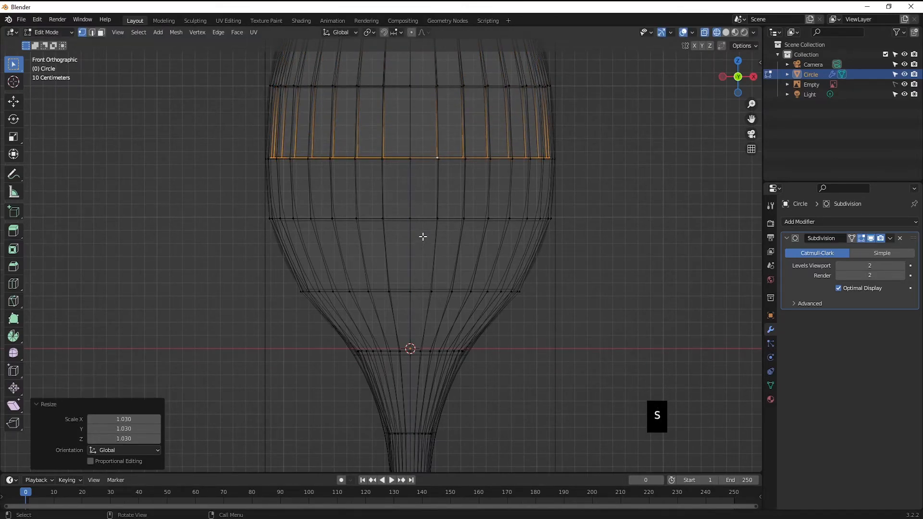
Step: Extrude the inner loop about -0.476 m along Z and scale it to about 0.93 to follow the outer wall
middle_click_drag(420, 237, 414, 164, "shift")
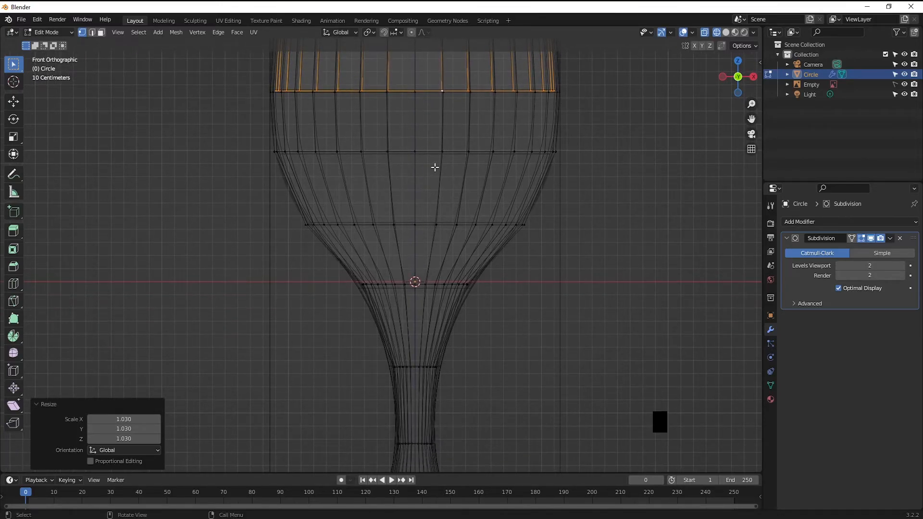
scroll(432, 159, "down", 2)
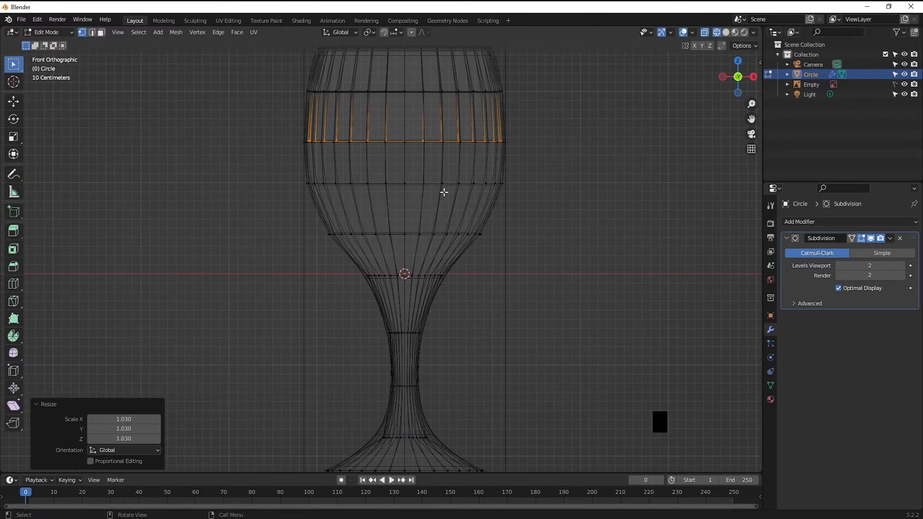
key("e")
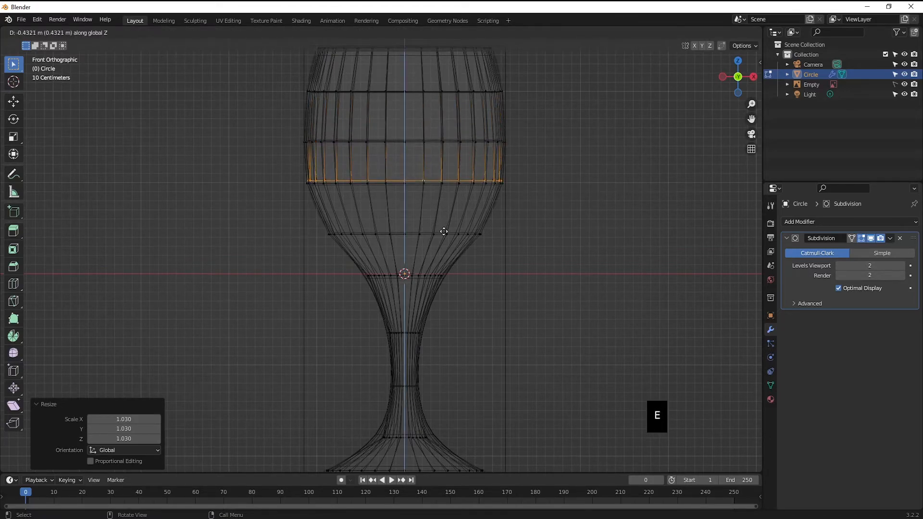
left_click(444, 235)
key("s")
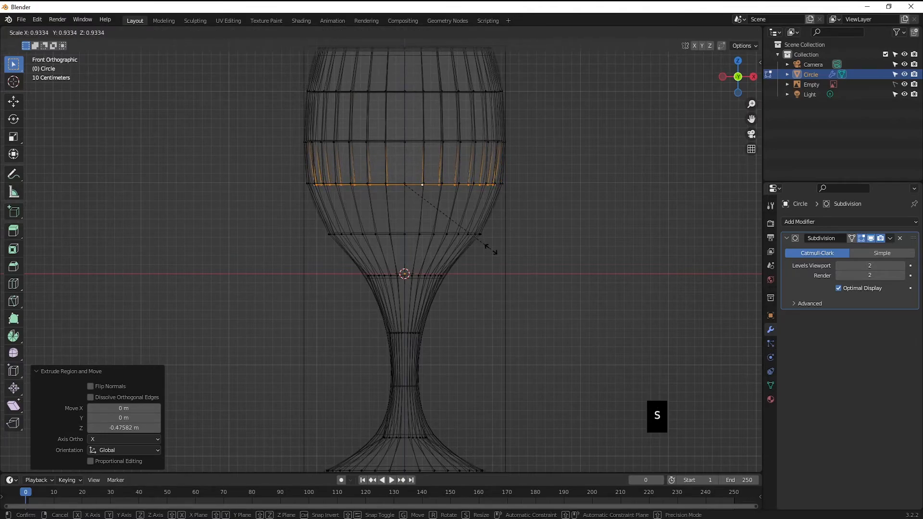
left_click(492, 250)
Step: Extrude the inner loop about -0.459 m along Z and scale it to 0.714 where the bowl narrows
key("e")
left_click(492, 290)
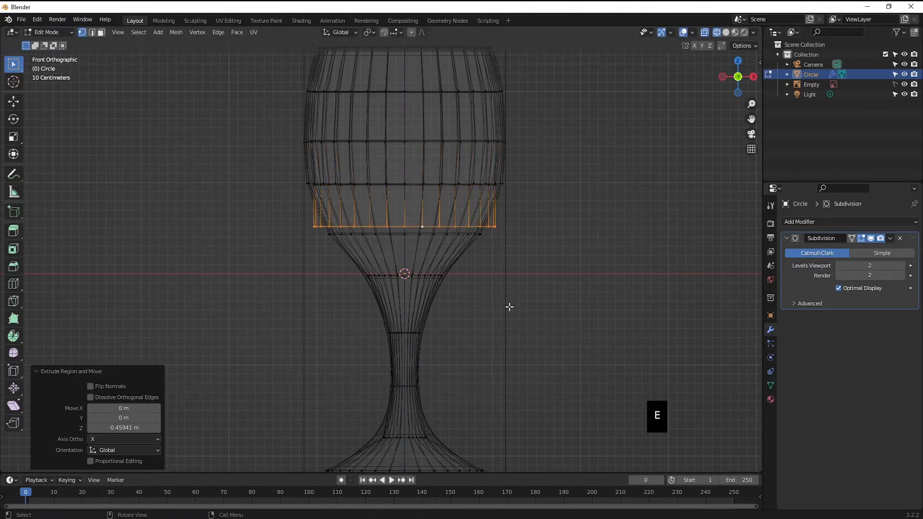
key("s")
left_click(478, 284)
Step: Extrude the inner loop about -0.295 m along Z and scale it to 0.376 to form the bowl's inner bottom
key("e")
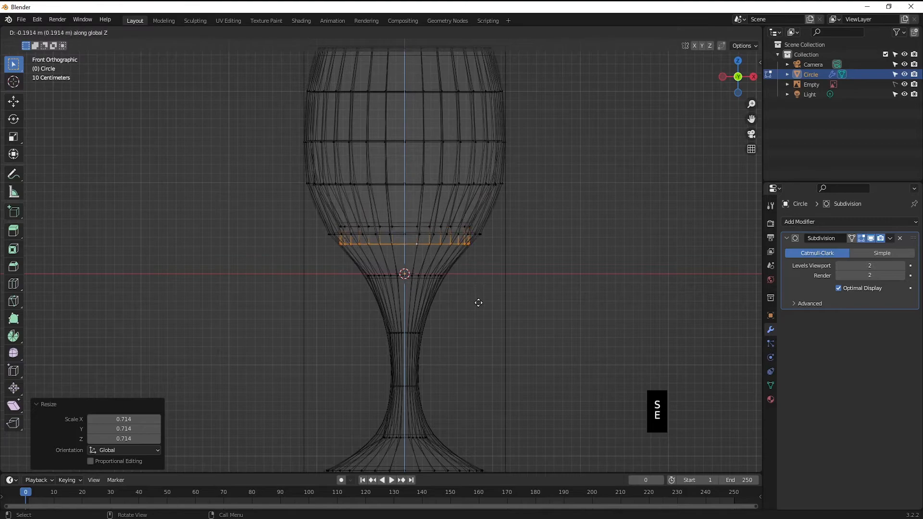
left_click(478, 311)
key("s")
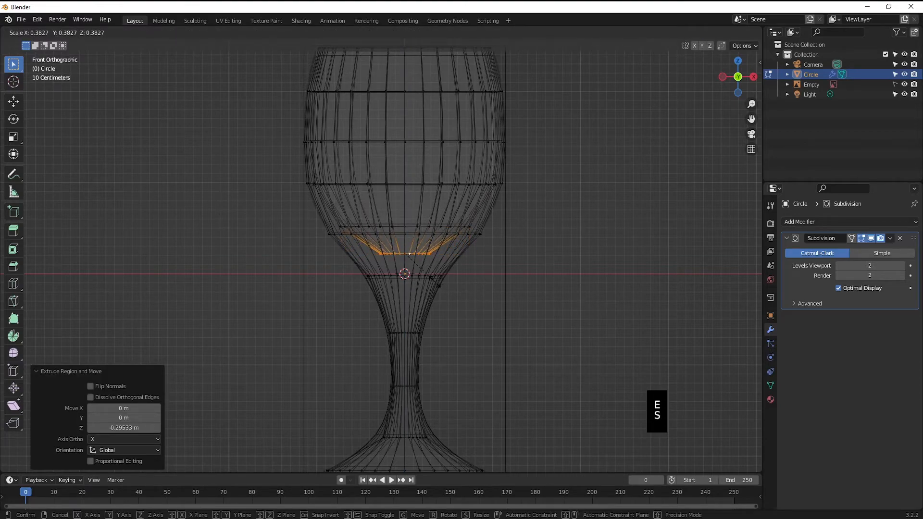
left_click(435, 284)
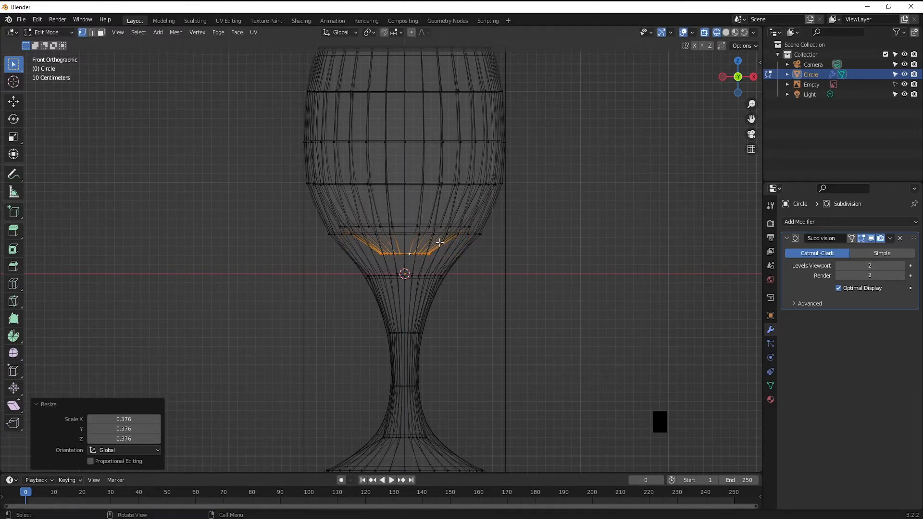
Step: Try filling the inner bottom loop with a face, inspect it in solid shading, and undo the fill
key("f")
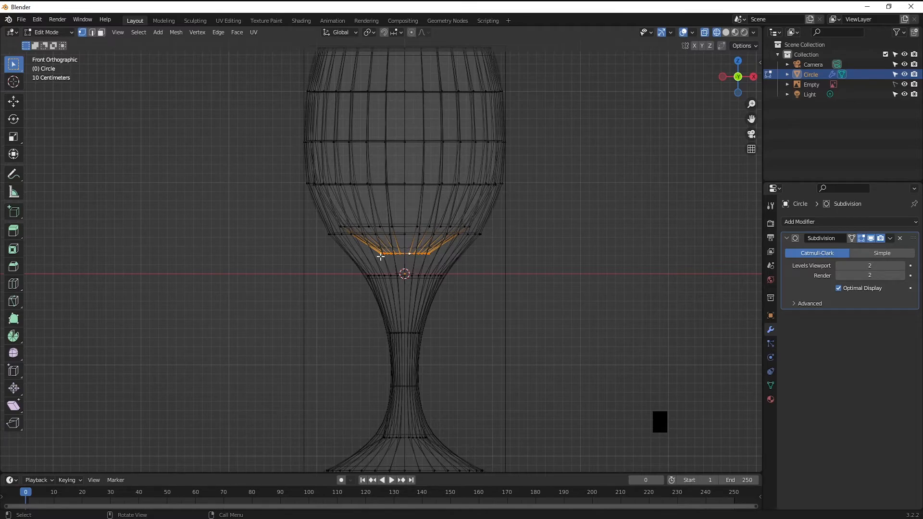
mouse_move(421, 114)
middle_mouse_down()
mouse_move(420, 204)
mouse_move(387, 247)
mouse_move(395, 143)
mouse_move(403, 214)
middle_mouse_up()
key("z")
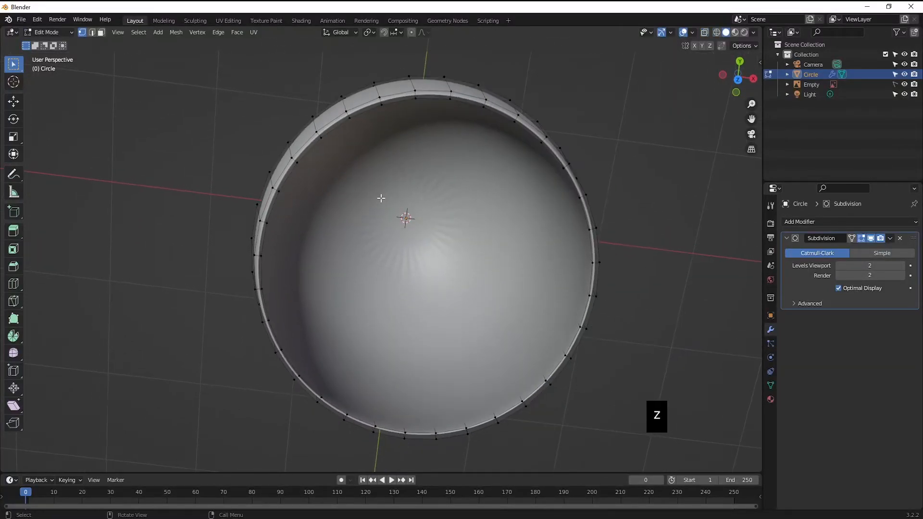
scroll(410, 206, "up", 3)
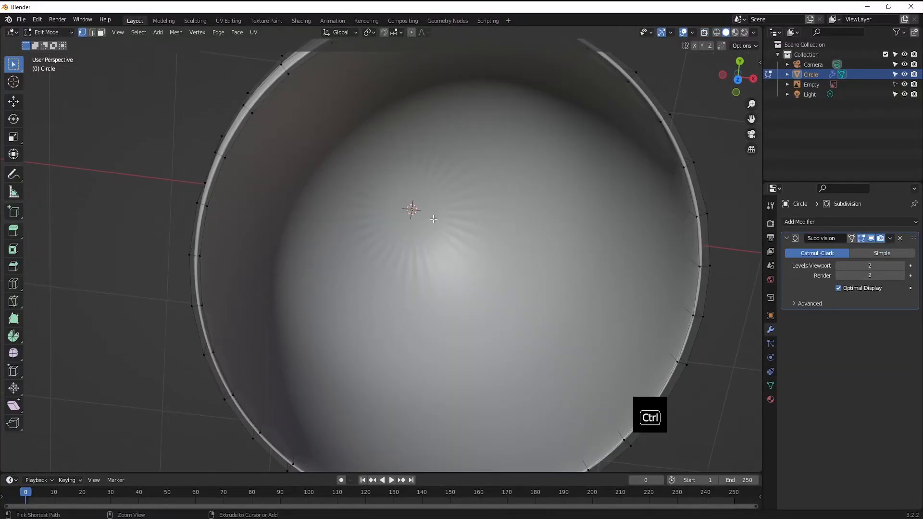
key("ctrl+z")
Step: Scale the inner bottom loop to 0.708 and fill it with a face to close the bowl
middle_click_drag(425, 261, 513, 281)
scroll(513, 281, "up", 2)
key("s")
left_click(476, 263)
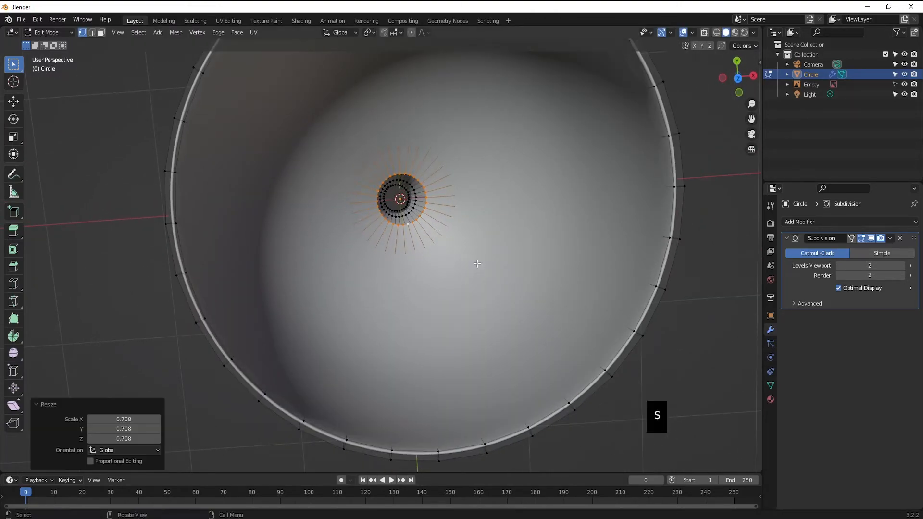
key("f")
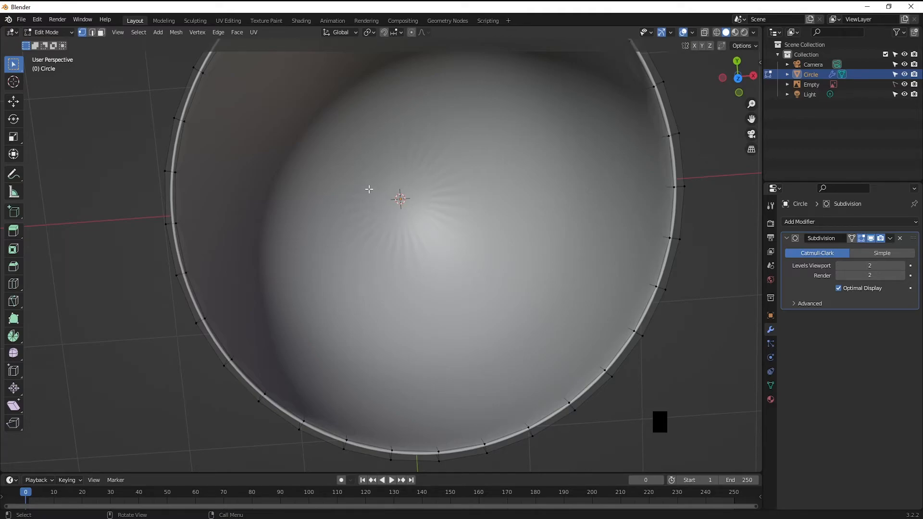
mouse_move(399, 198)
middle_mouse_down()
mouse_move(403, 180)
mouse_move(409, 197)
middle_mouse_up()
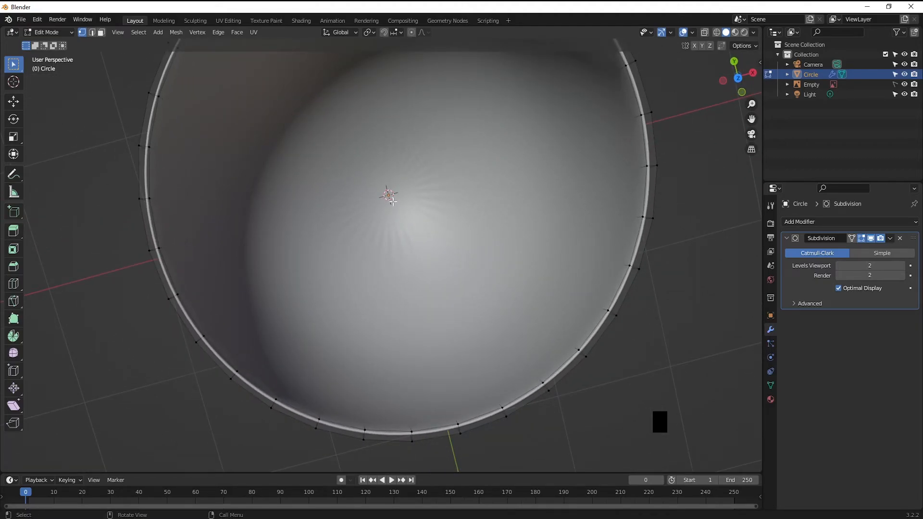
Step: Switch the glass to wireframe shading and face selection in Edit Mode at the bowl's inner bottom
key("Tab")
key("Tab")
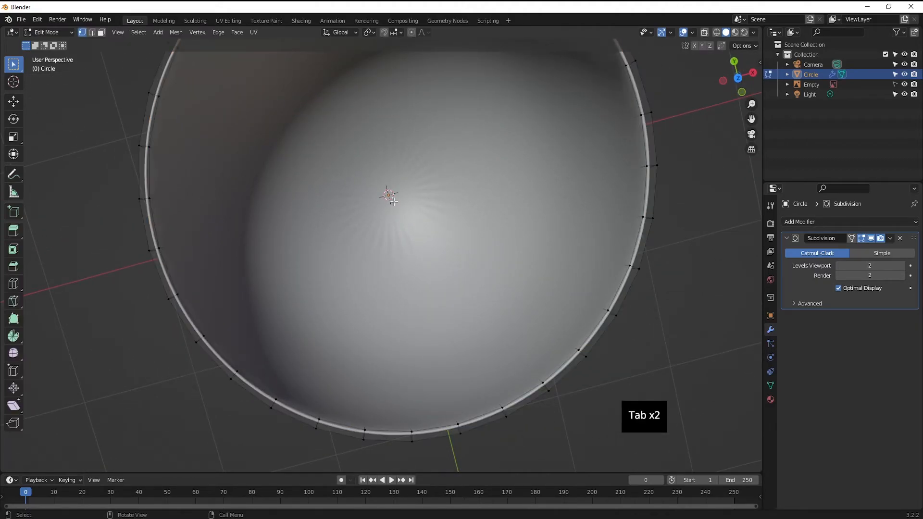
key("Tab")
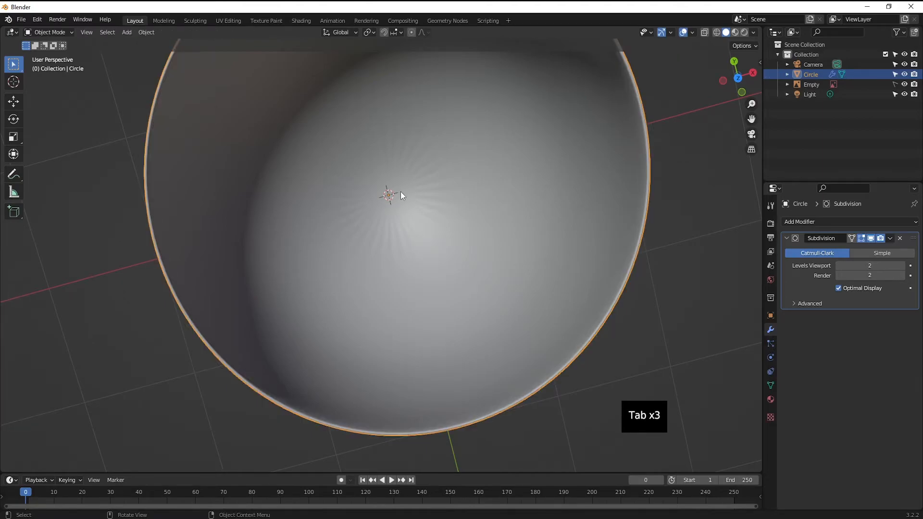
key("z")
key("Tab")
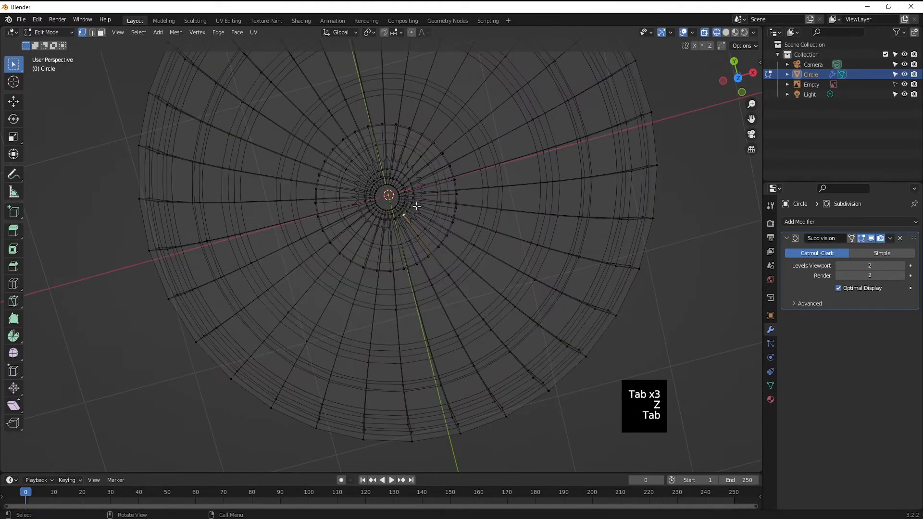
key("3")
mouse_move(391, 200)
middle_mouse_down()
mouse_move(391, 183)
mouse_move(399, 204)
middle_mouse_up()
Step: Examine the filled bottom face from above, comparing wireframe and solid shading
key("Tab")
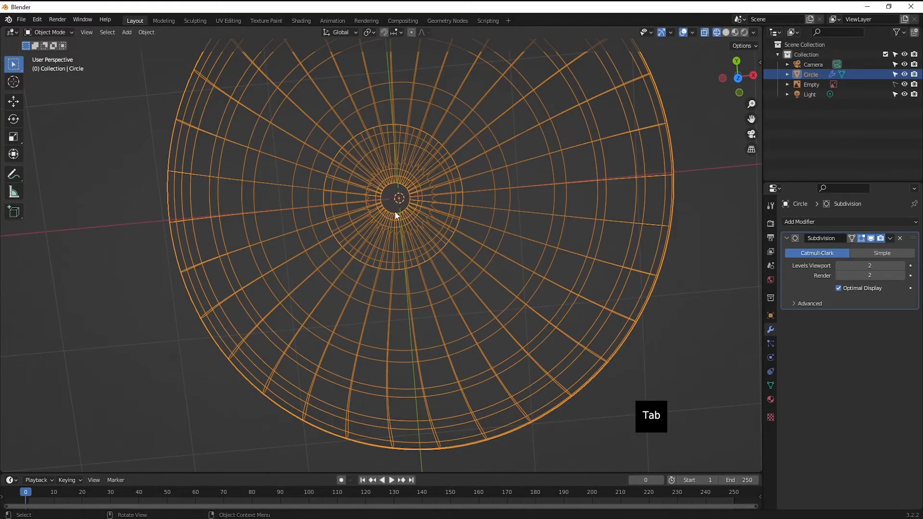
key("z")
key("Tab")
mouse_move(385, 212)
middle_mouse_down()
mouse_move(388, 198)
mouse_move(387, 254)
middle_mouse_up()
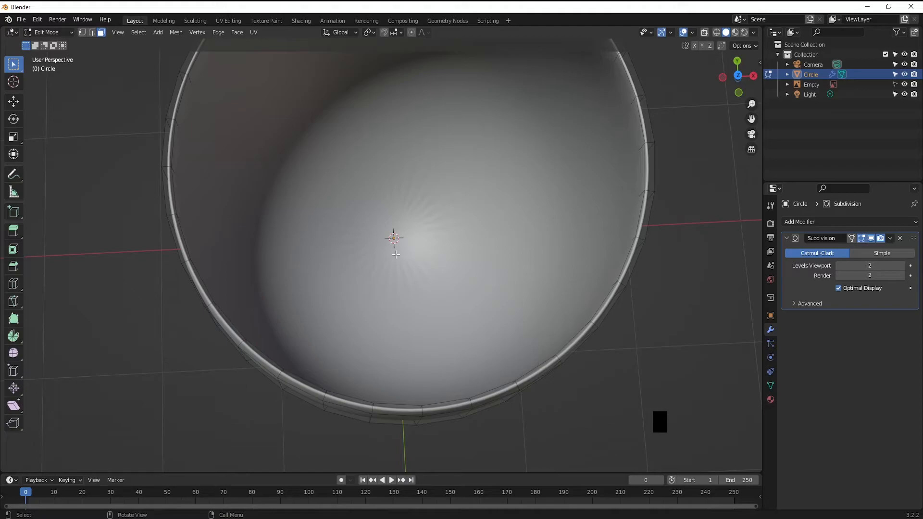
key("z")
left_click(273, 248)
middle_click_drag(391, 224, 394, 243)
key("z")
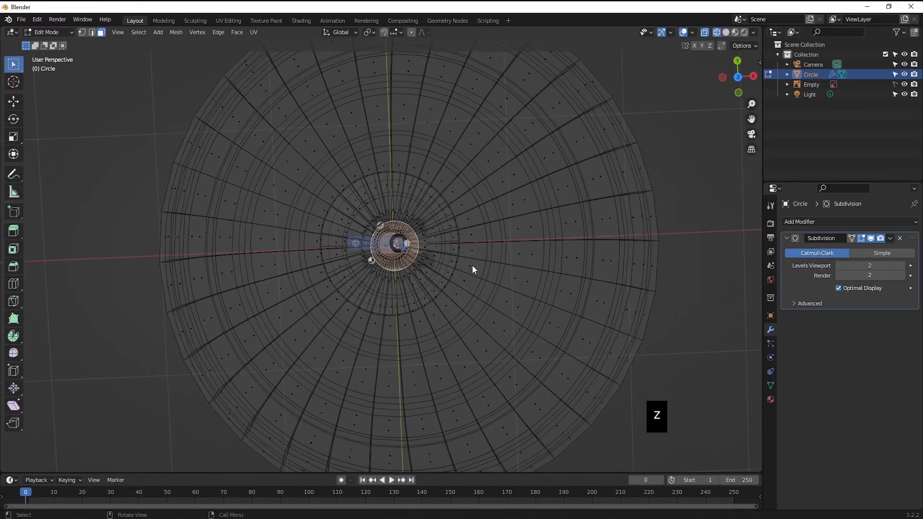
left_click(509, 284)
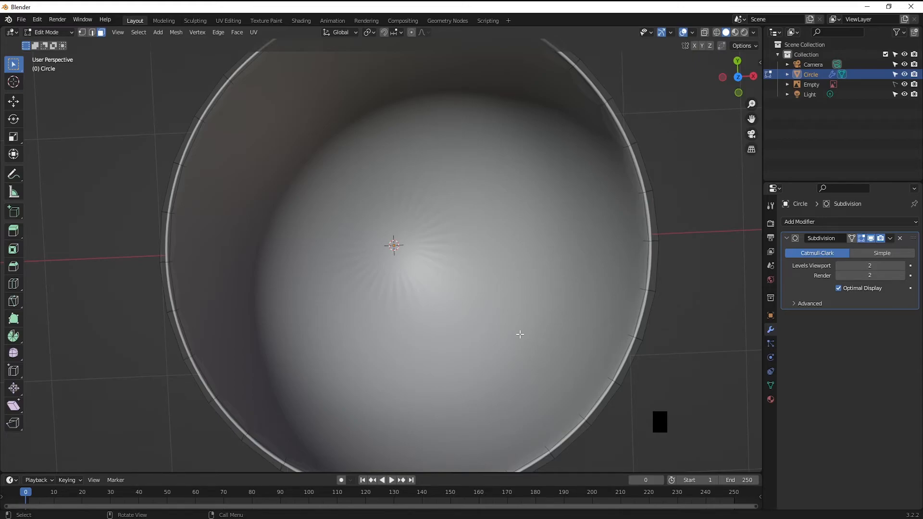
Step: Inset the bowl's bottom face by about 0.141 m and check the shading in Object Mode
key("i")
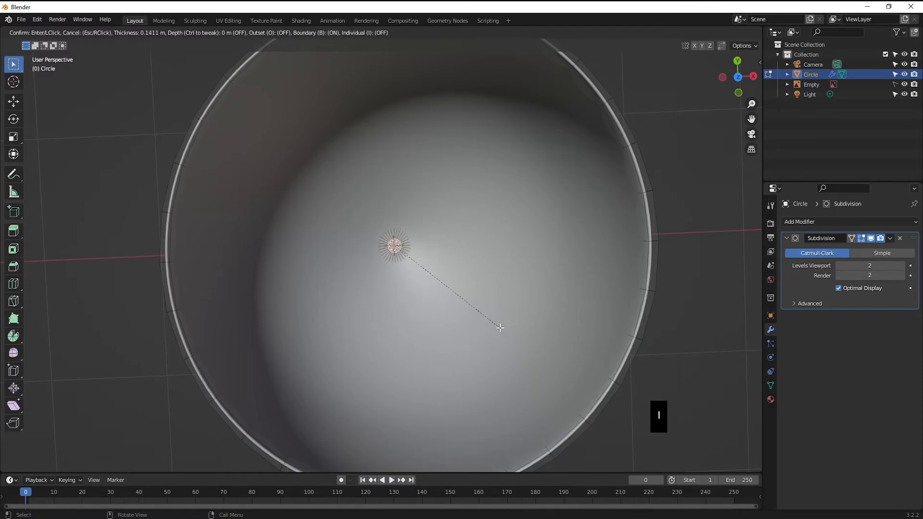
left_click(501, 325)
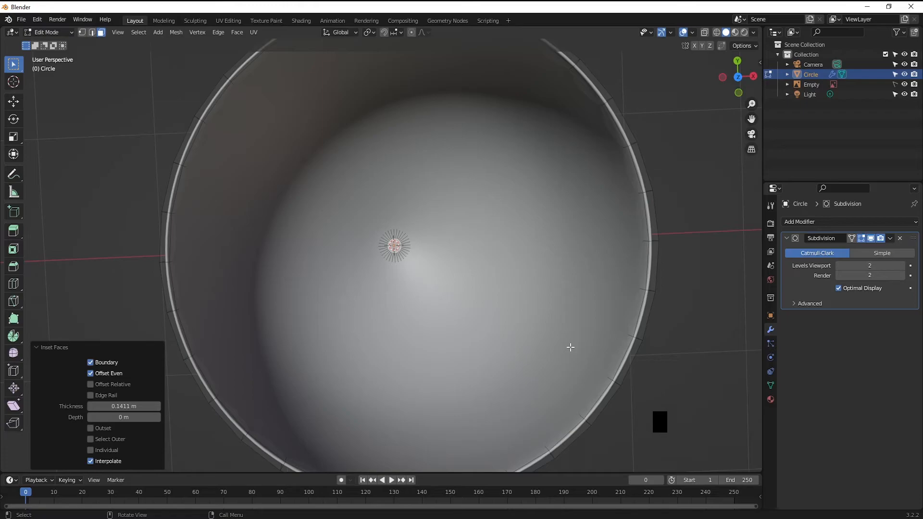
key("Tab")
scroll(396, 282, "up", 4)
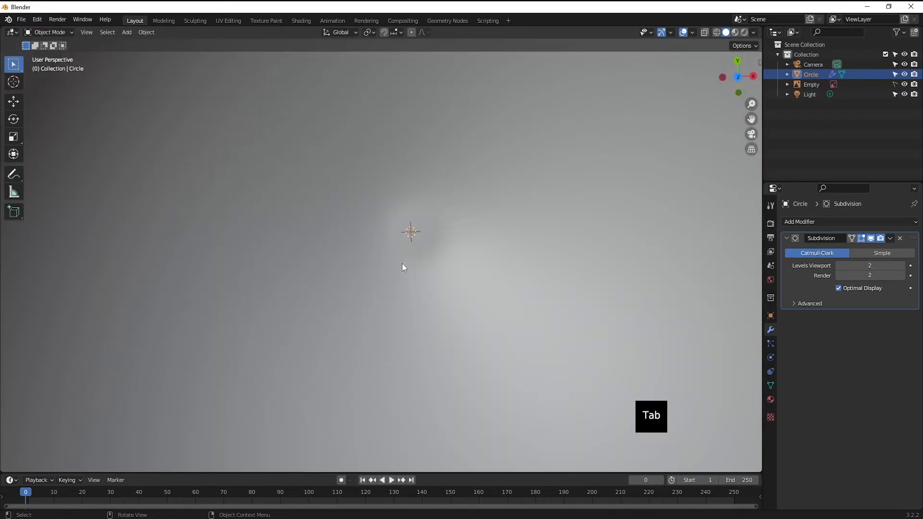
scroll(406, 259, "down", 2)
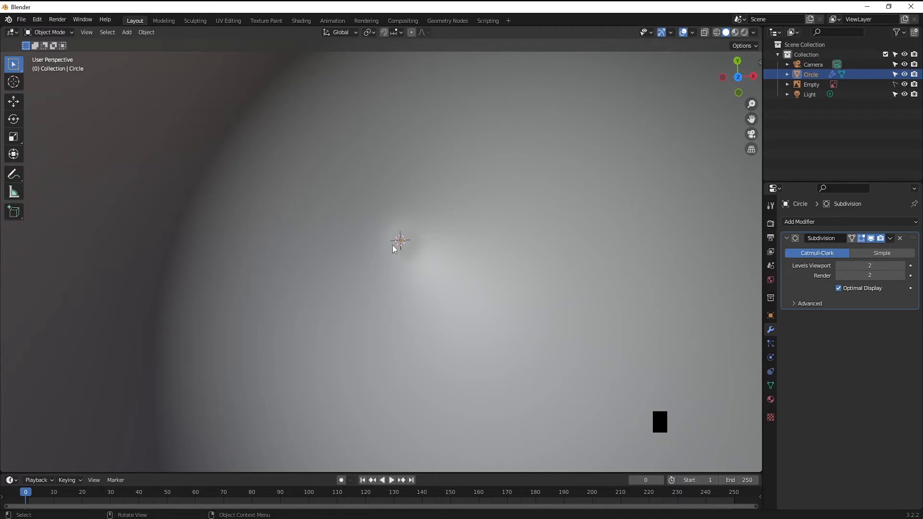
Step: Inset the bowl's bottom face again by about 0.041 m in Edit Mode and return to Object Mode
key("Tab")
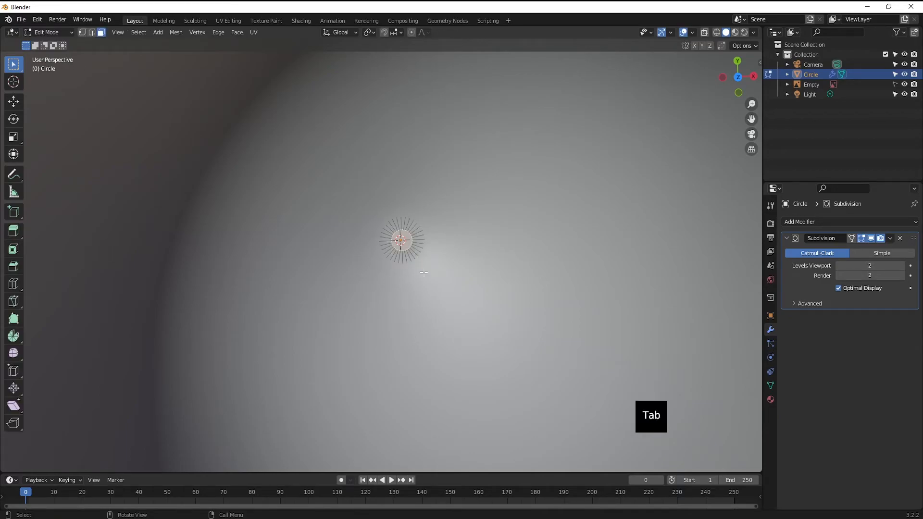
key("i")
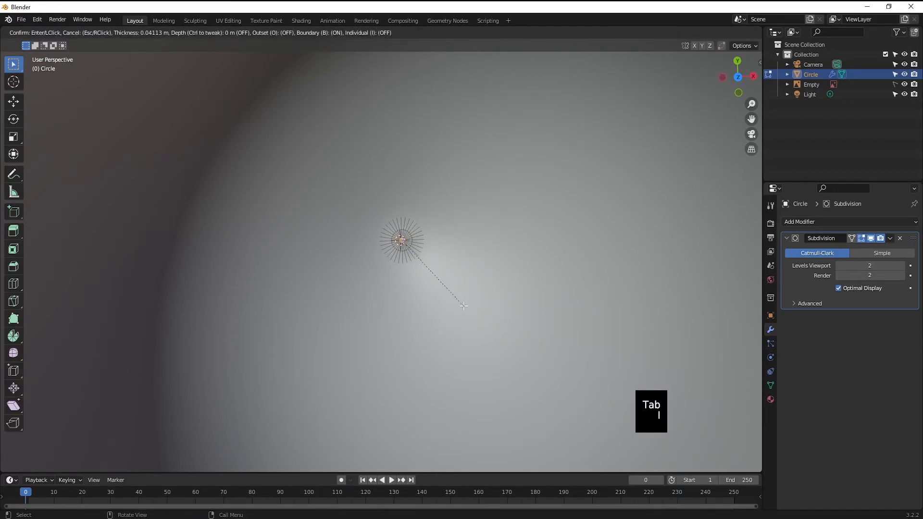
left_click(463, 305)
key("Tab")
middle_click_drag(427, 270, 398, 239)
scroll(412, 235, "down", 2)
scroll(411, 235, "down", 2)
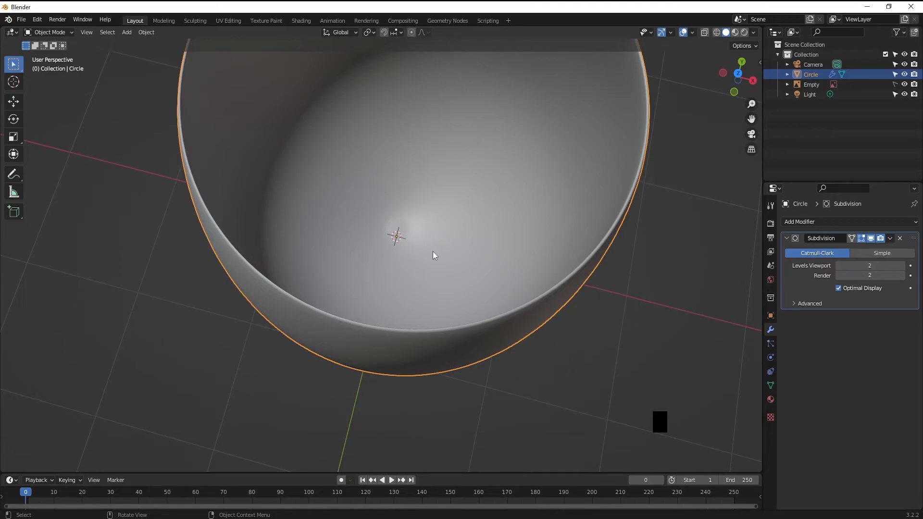
Step: Select the foot's bottom edge loop in Edit Mode and extrude it inward to a scale of about 0.956
scroll(417, 255, "down", 3)
middle_click_drag(352, 276, 406, 164)
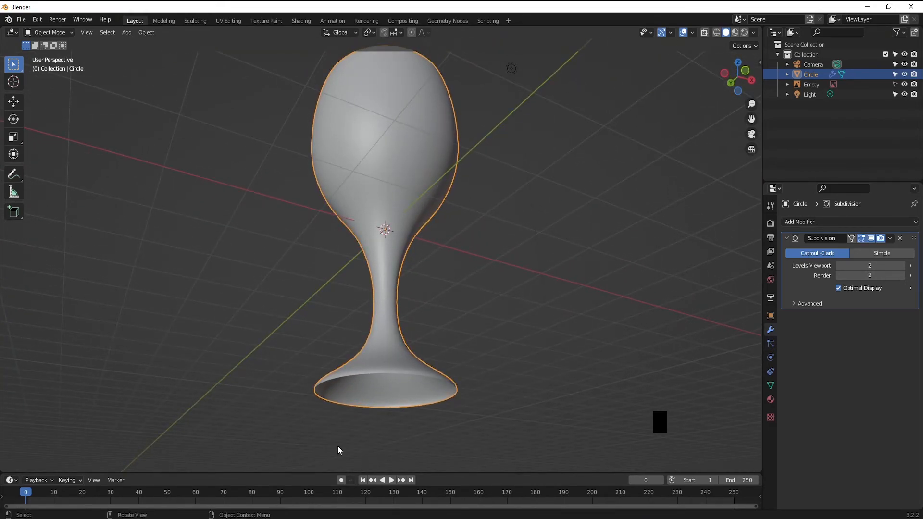
scroll(356, 370, "up", 3)
middle_click_drag(403, 373, 399, 203, "shift")
key("KP_1")
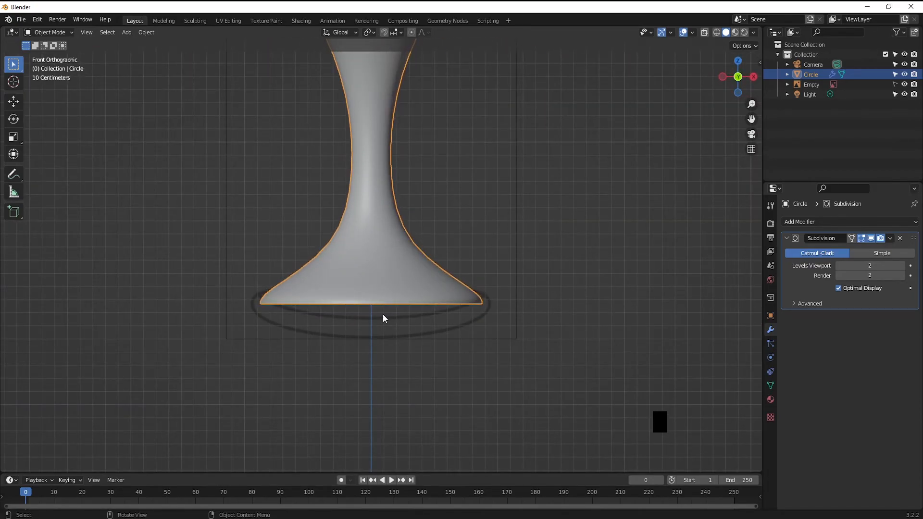
key("Tab")
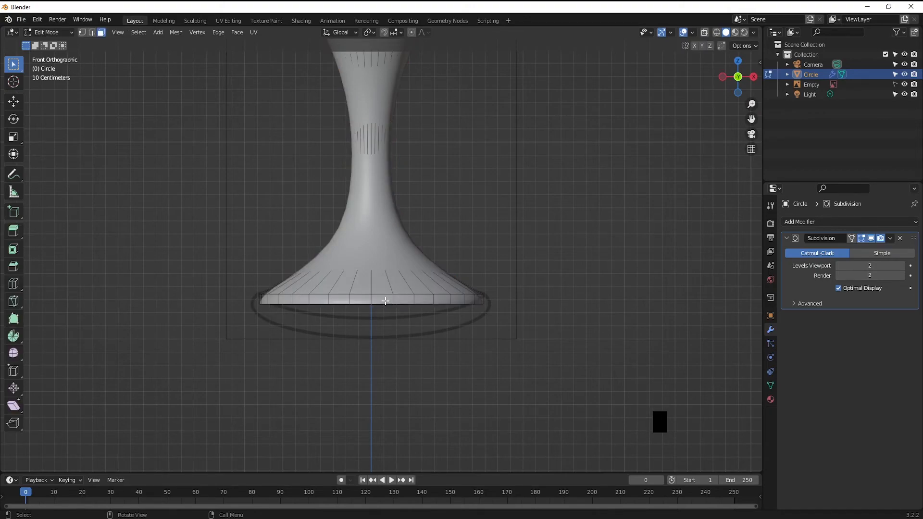
key("2")
left_click(384, 303, "alt")
middle_click_drag(375, 340, 385, 311)
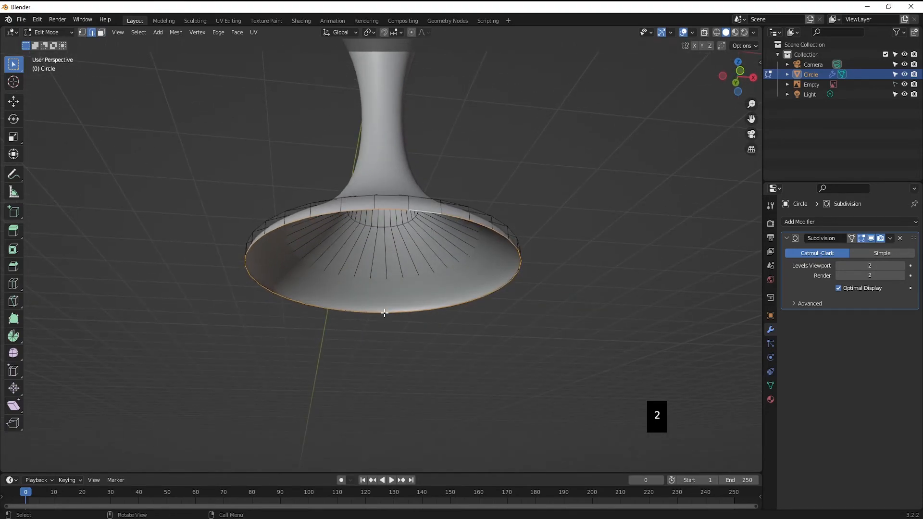
key("e")
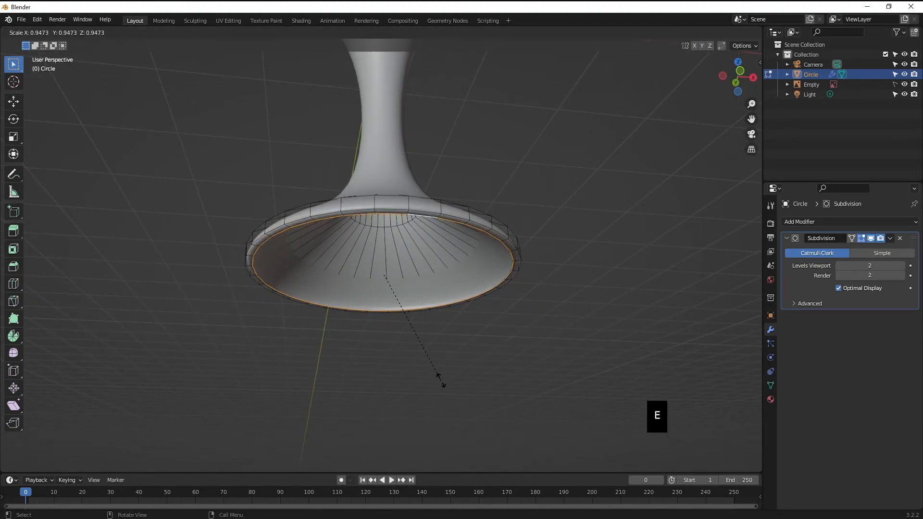
left_click(440, 380)
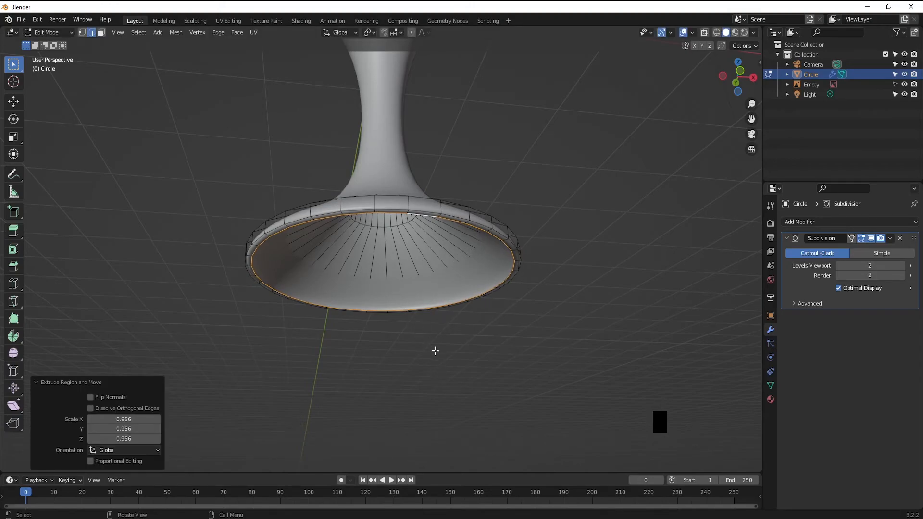
Step: Extrude the foot's bottom loop further inward and fill the remaining opening with a face
key("e")
key("s")
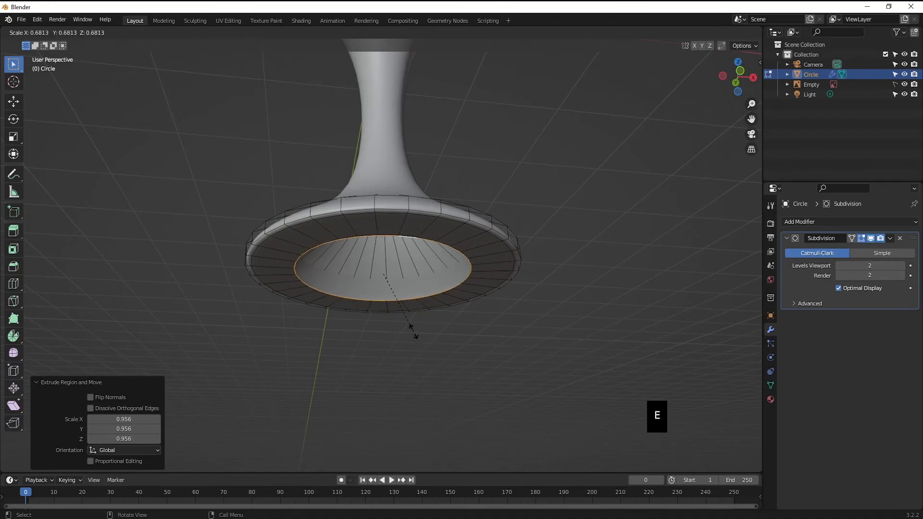
left_click(410, 324)
key("f")
middle_click_drag(408, 322, 310, 297)
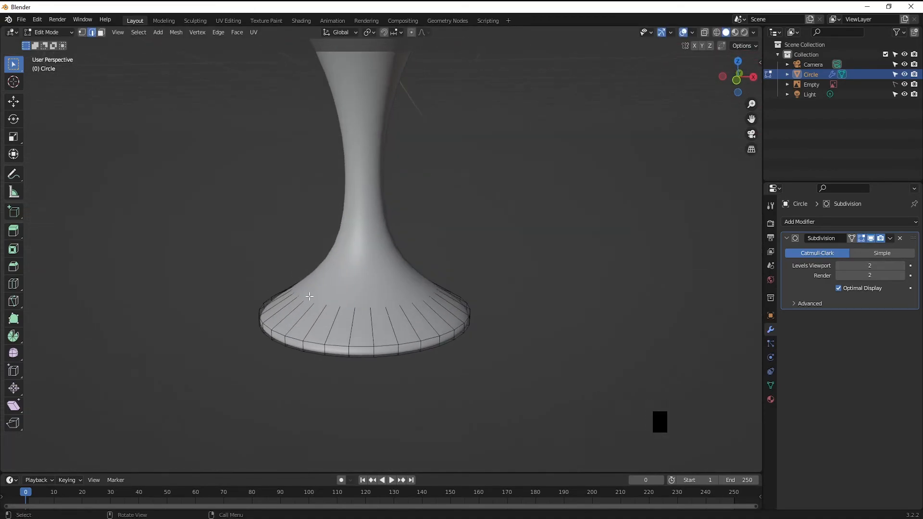
Step: Add a loop cut just above the foot's rim, slid downward to a factor of about -0.768
key("KP_1")
scroll(310, 297, "up", 4)
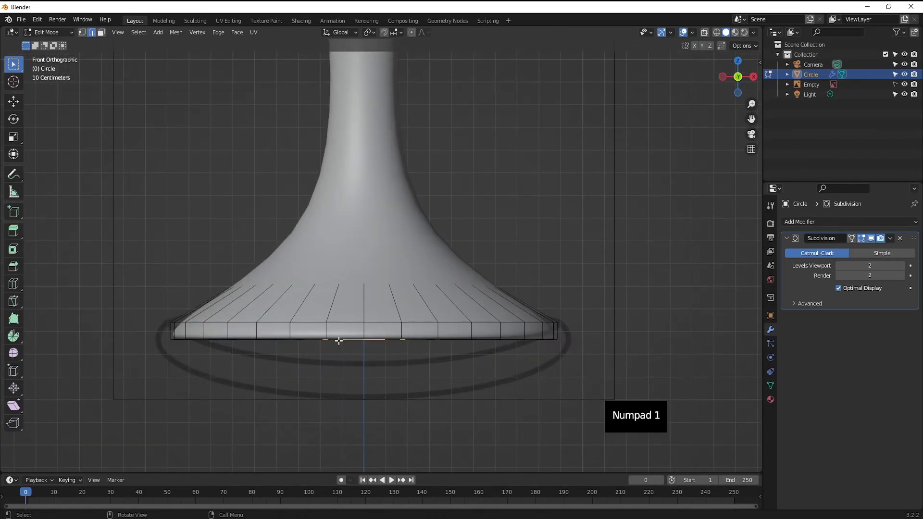
middle_click_drag(326, 350, 342, 274, "shift")
scroll(343, 274, "up", 3)
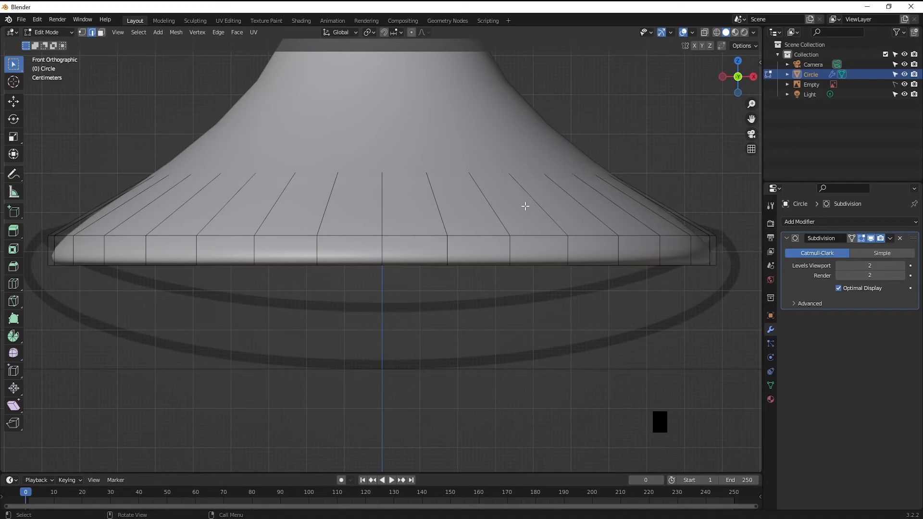
key("ctrl+r")
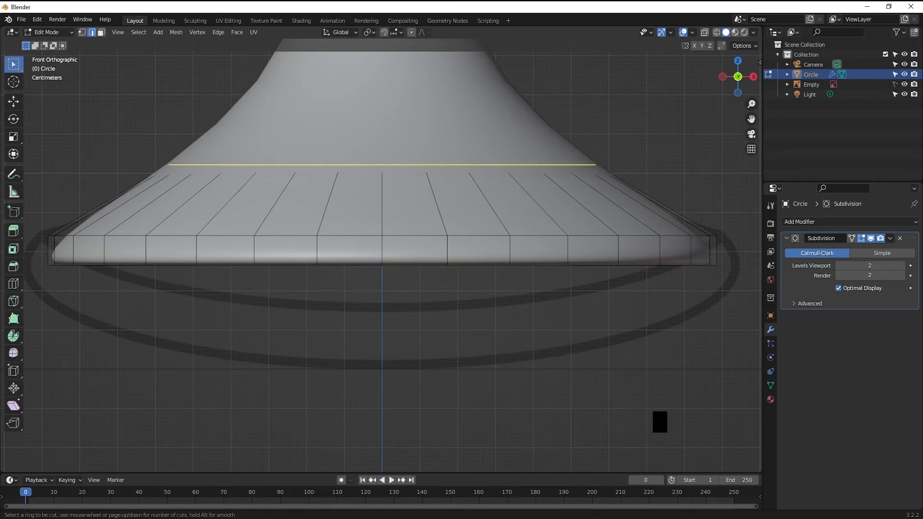
left_click(497, 205)
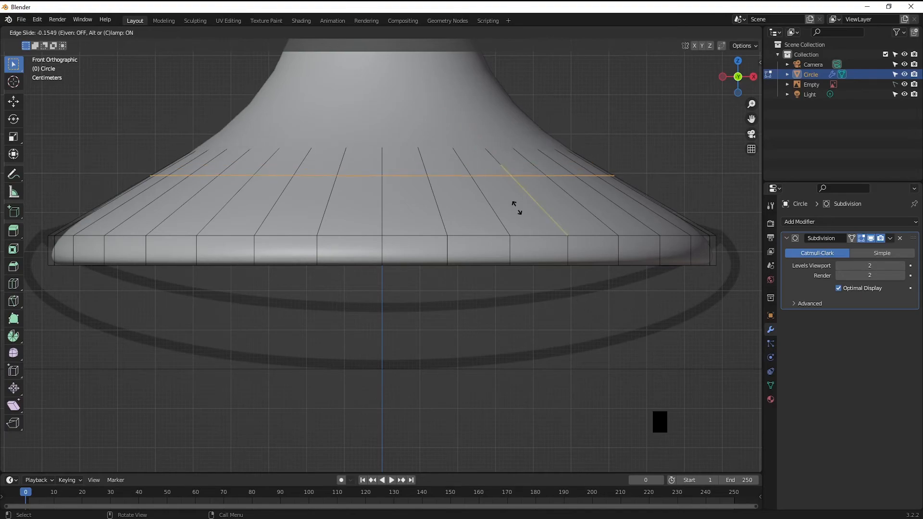
left_click(523, 265)
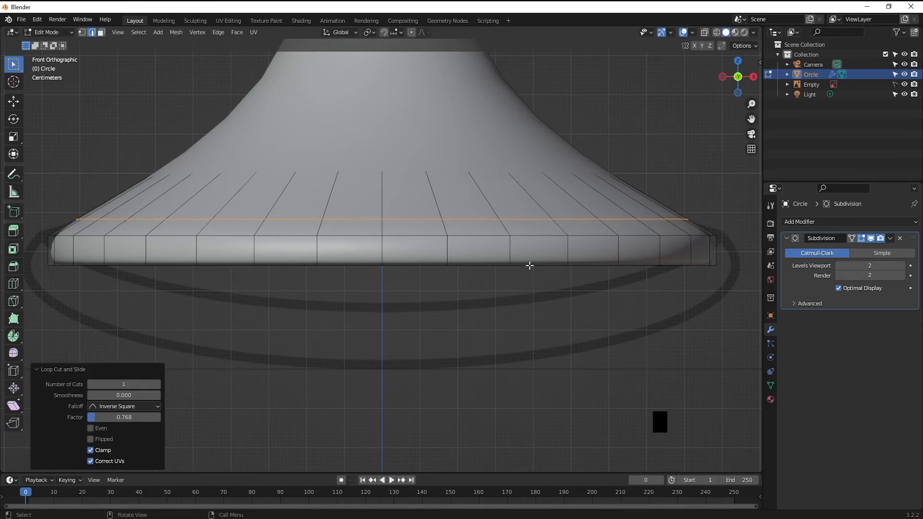
Step: Return to Object Mode and examine the foot's edge and the whole glass from several angles
key("Tab")
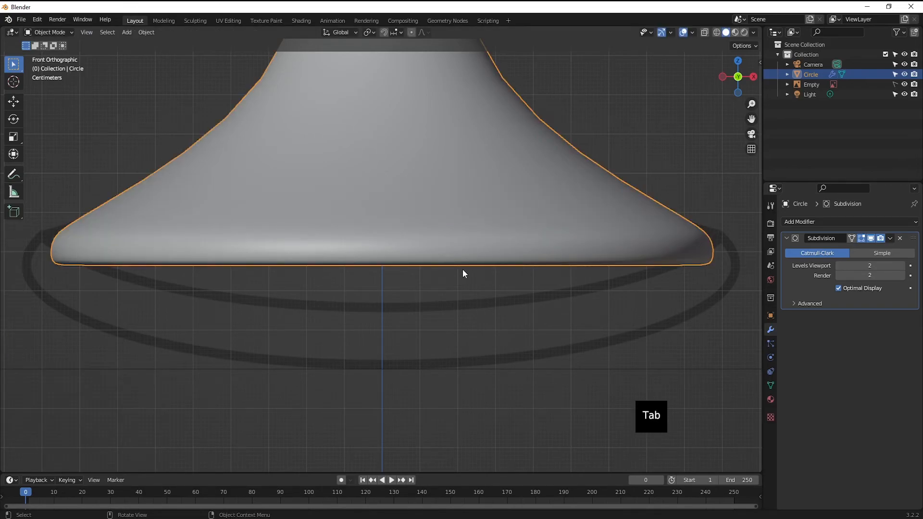
scroll(476, 271, "down", 3)
middle_click_drag(383, 237, 335, 259)
scroll(323, 276, "down", 4)
middle_click_drag(406, 260, 349, 247)
scroll(381, 311, "up", 4)
scroll(414, 316, "down", 4)
key("KP_1")
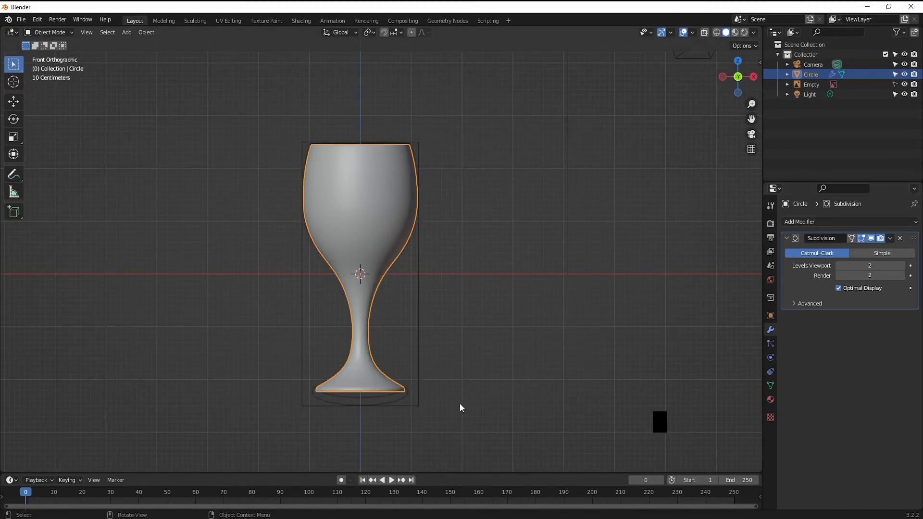
Step: Delete the Empty holding the reference image from the scene
left_click(393, 405)
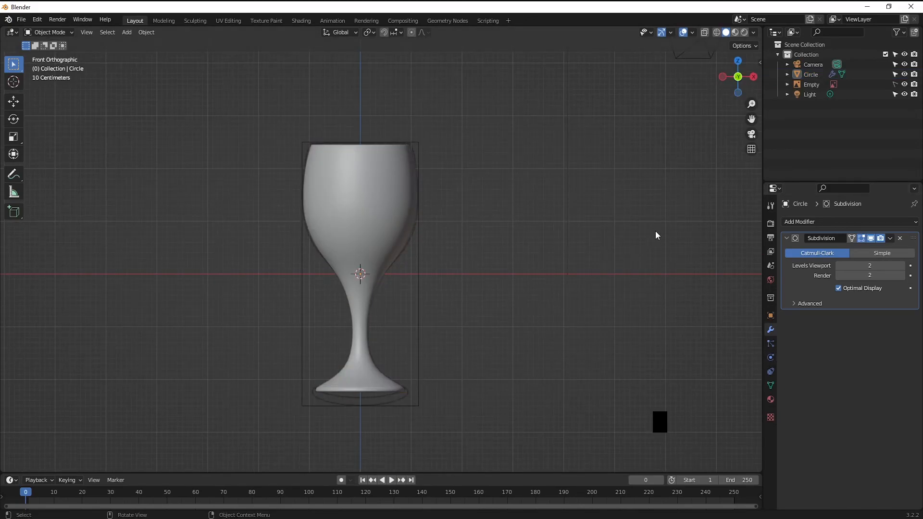
left_click(812, 86)
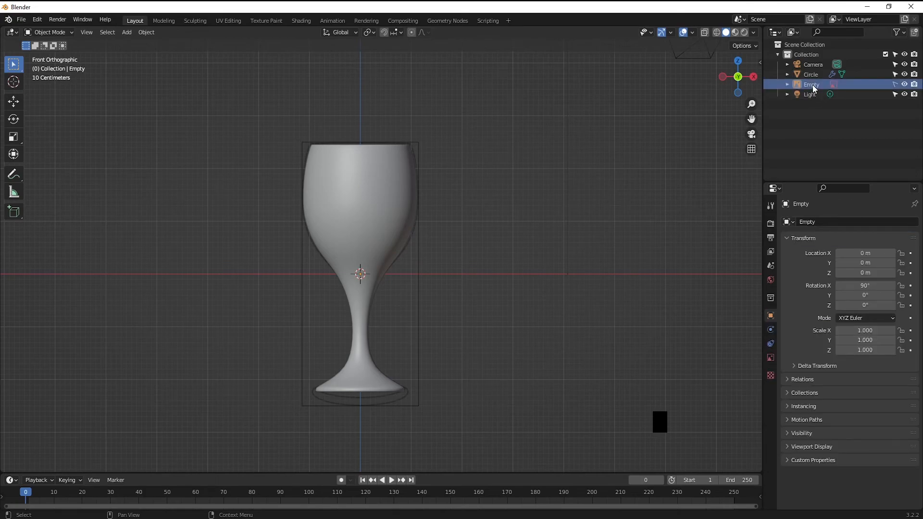
key("Delete")
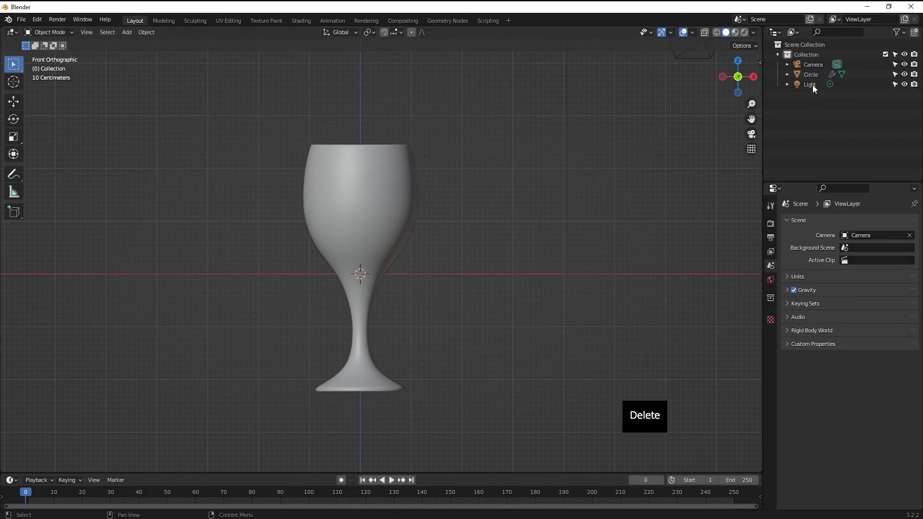
middle_click_drag(391, 291, 392, 335)
key("KP_1")
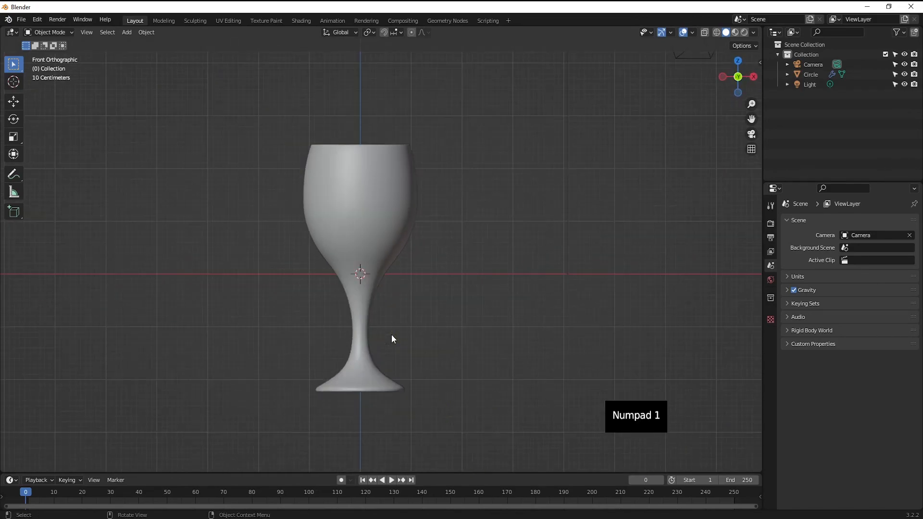
Step: Add a loop cut around the outside of the glass just below the rim, slid to a factor of about 0.697
middle_click_drag(365, 167, 367, 185, "shift")
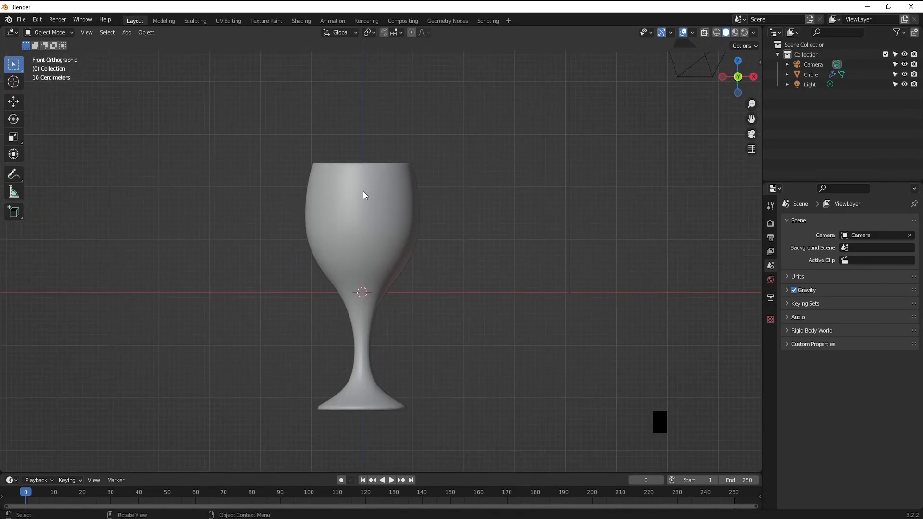
key("Tab")
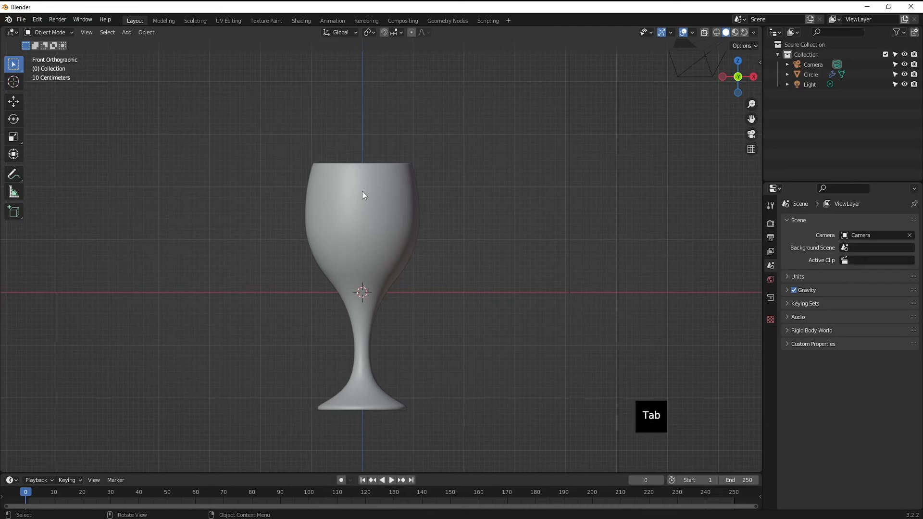
left_click(371, 197)
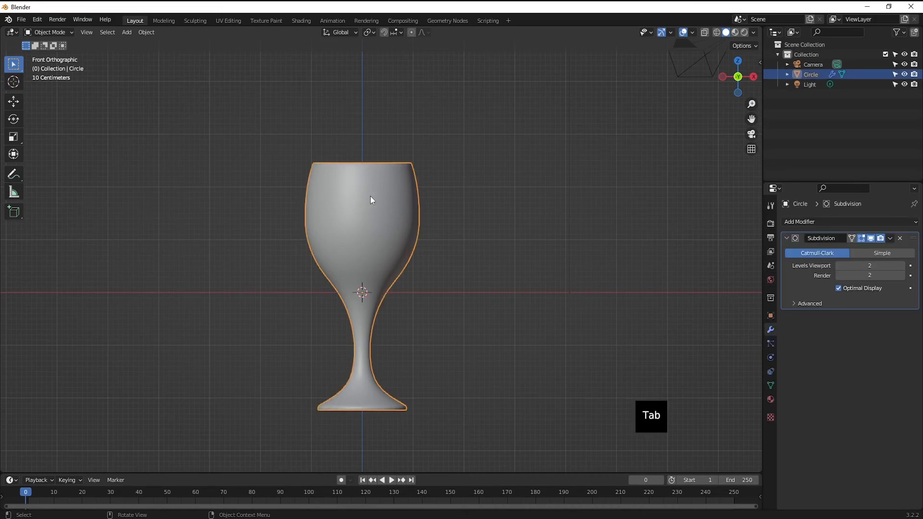
key("Tab")
middle_click_drag(370, 195, 351, 219)
scroll(350, 220, "up", 5)
middle_click_drag(331, 131, 432, 153, "shift")
middle_click_drag(423, 146, 401, 190)
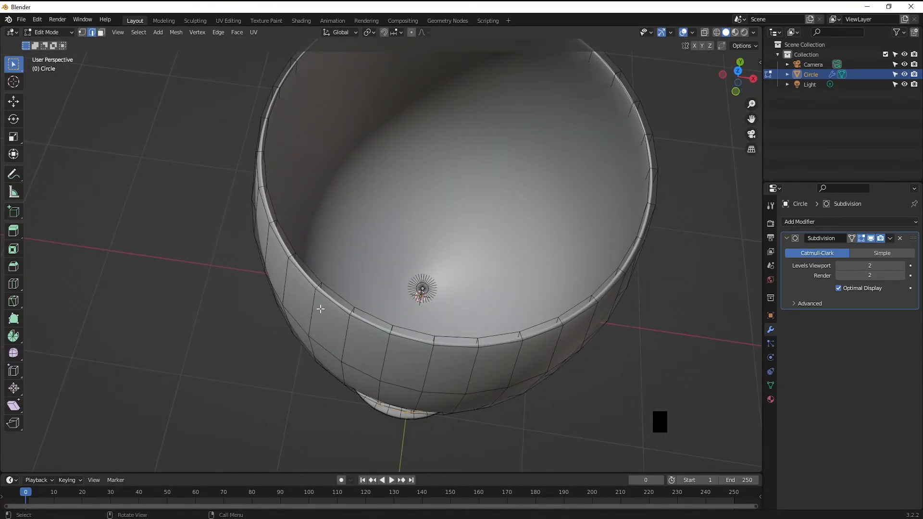
middle_click_drag(349, 335, 344, 328)
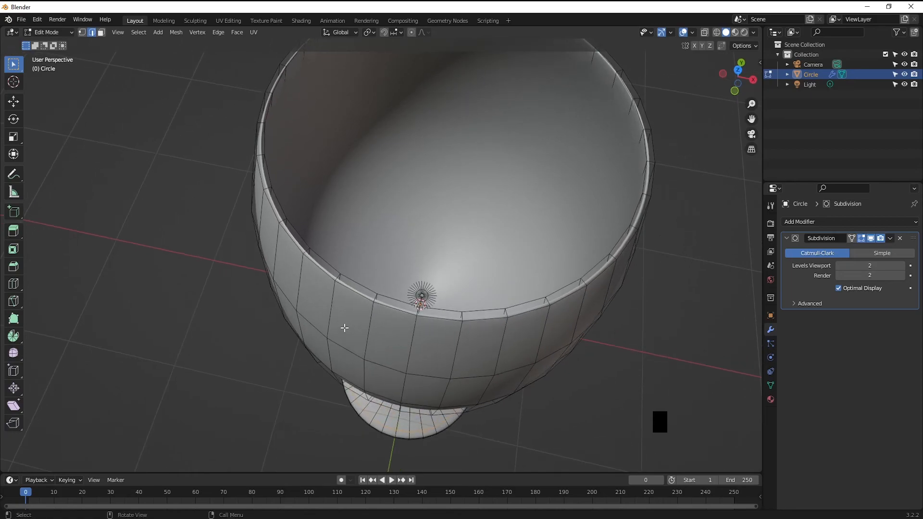
key("ctrl")
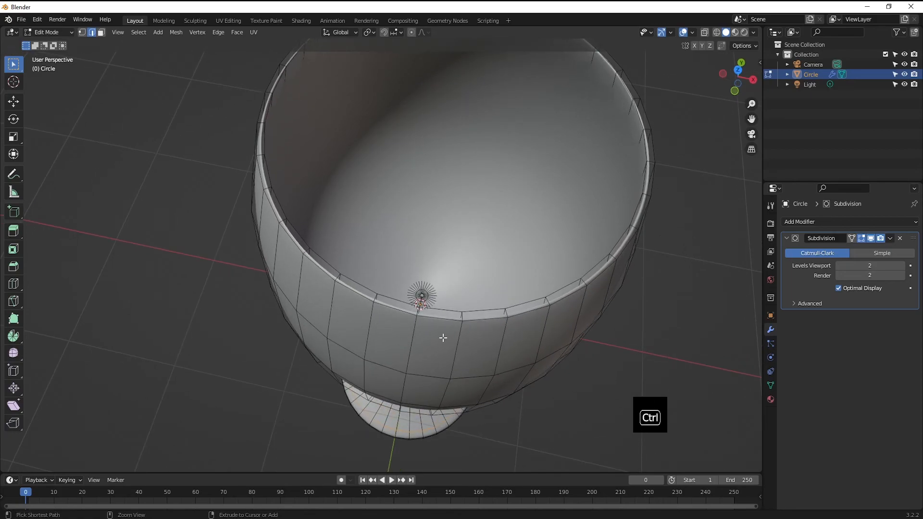
key("ctrl+r")
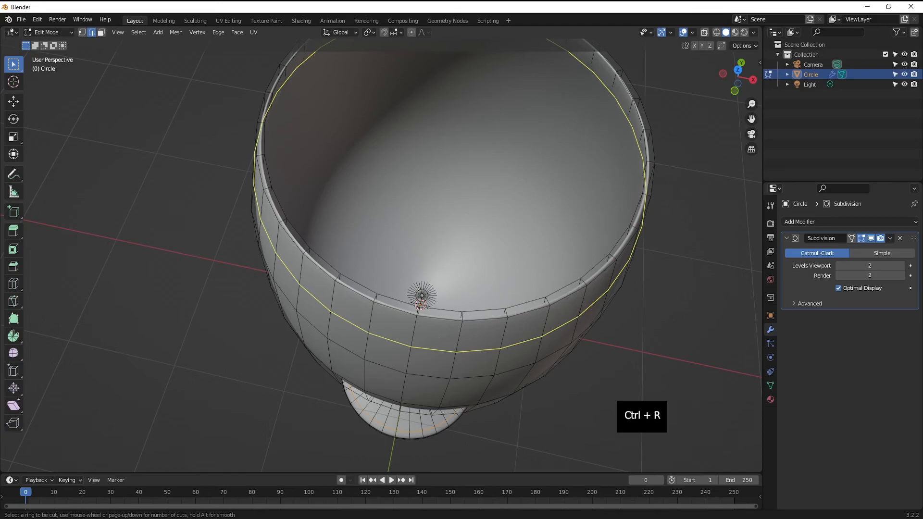
left_click(440, 342)
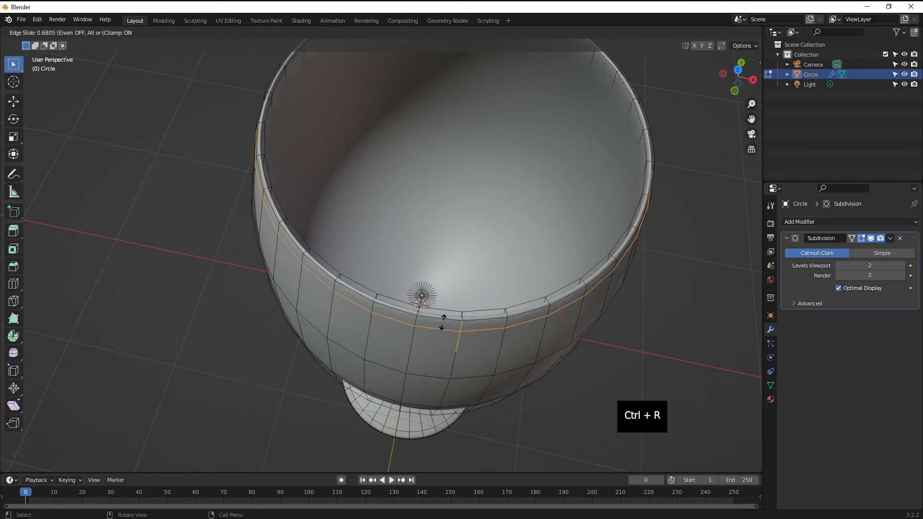
left_click(441, 320)
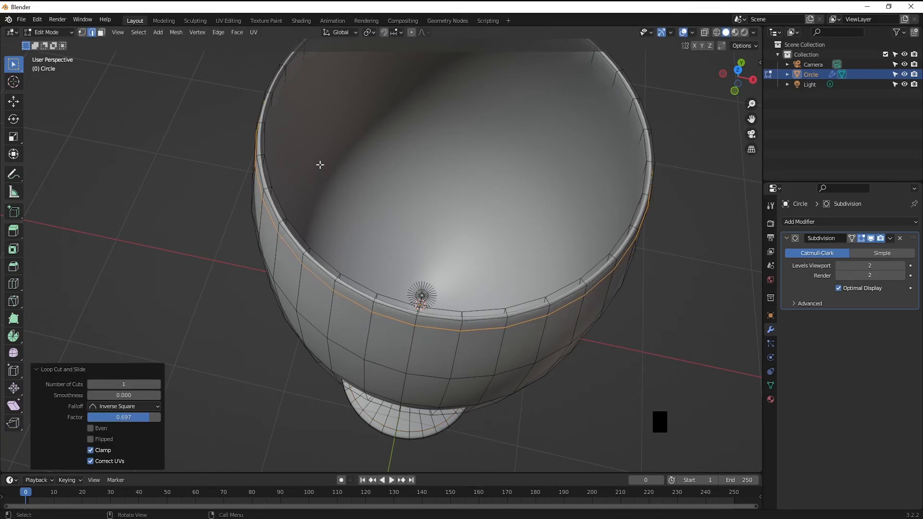
Step: Add a loop cut inside the bowl near the rim with a slide factor of about 0.488 and return to Object Mode
middle_click_drag(307, 179, 313, 244, "shift")
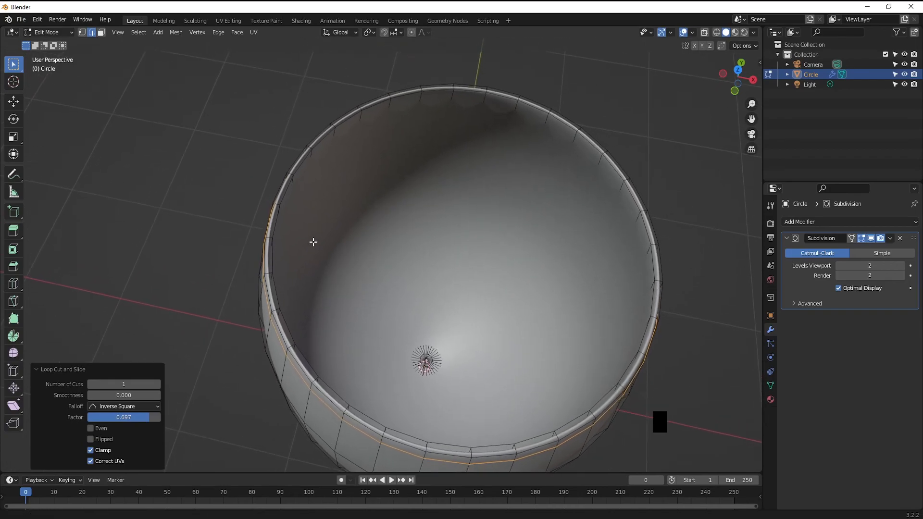
key("ctrl+r")
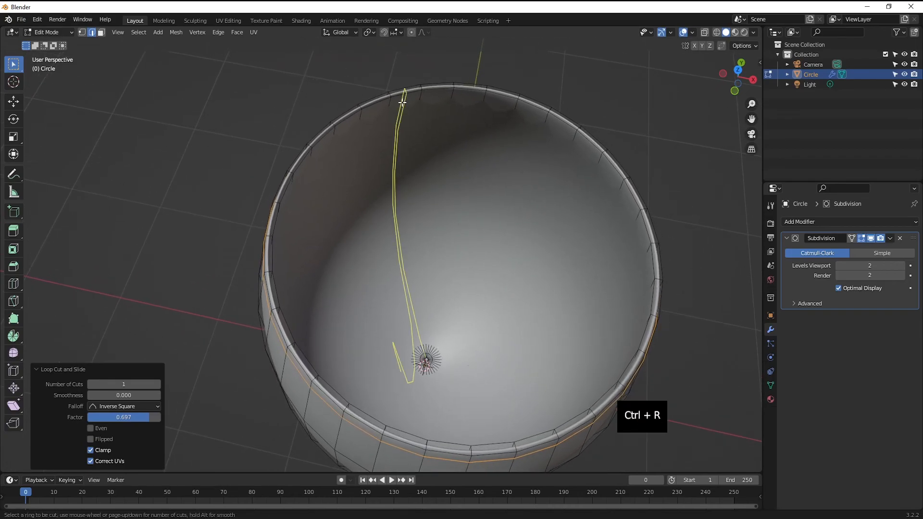
left_click(425, 102)
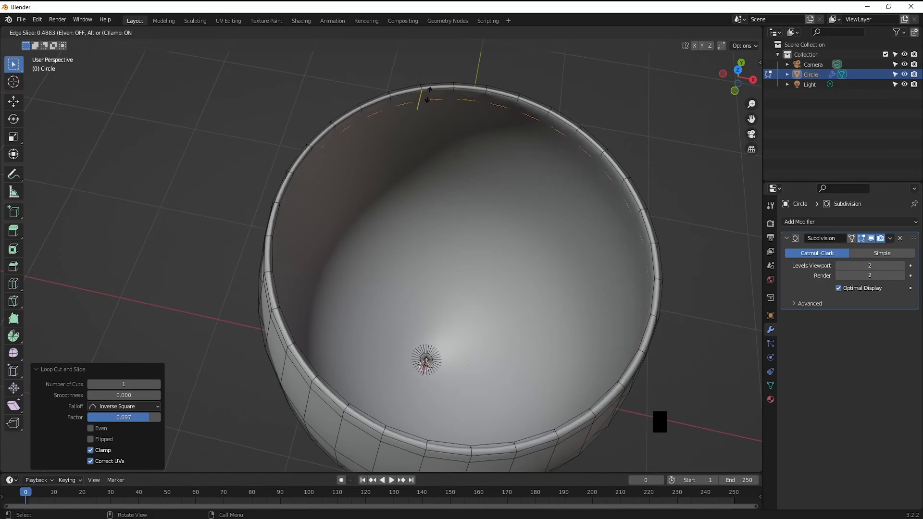
left_click(427, 97)
scroll(377, 166, "down", 3)
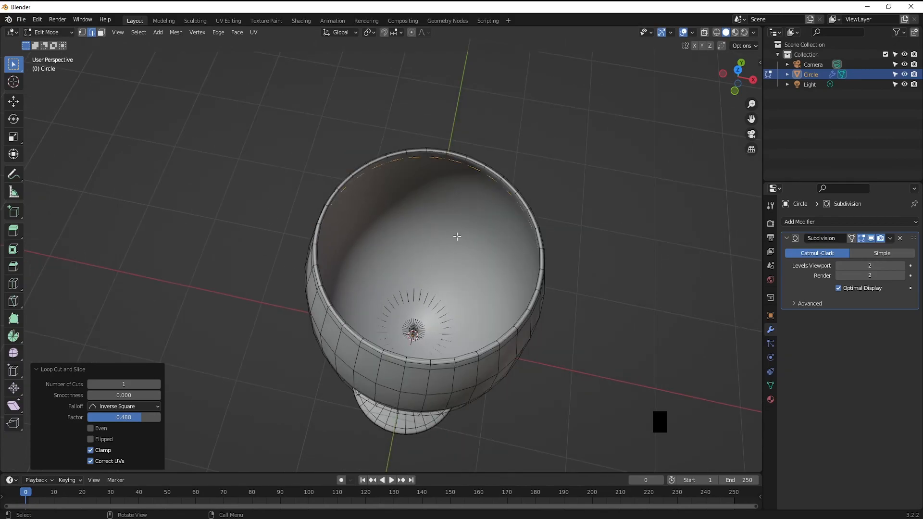
key("Tab")
middle_click_drag(388, 333, 370, 223)
scroll(386, 266, "down", 5)
key("KP_1")
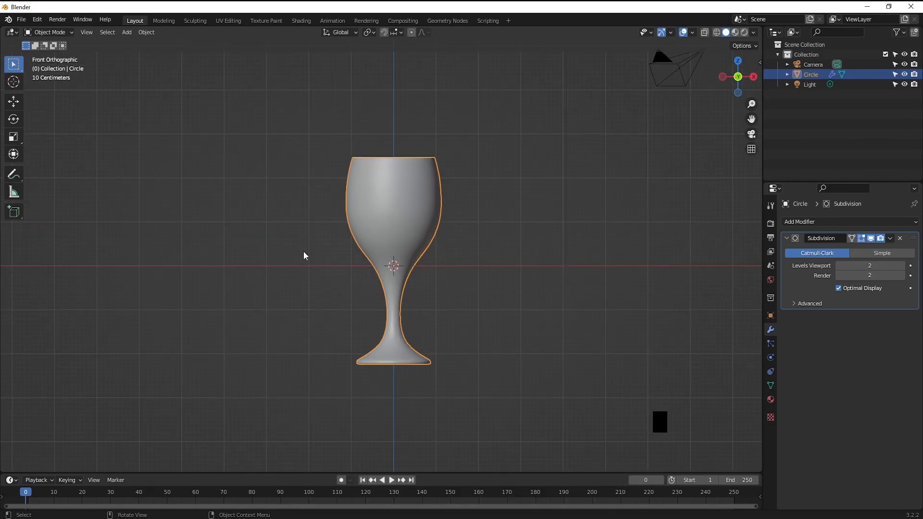
Step: Save the file as "glass model.blend" in the glass folder on the Desktop
left_click(23, 20)
key("ctrl+s")
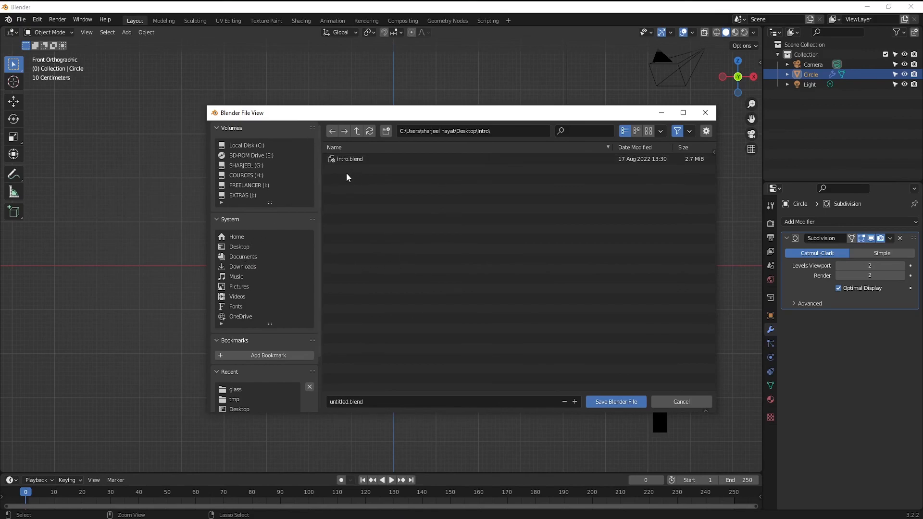
left_click(237, 247)
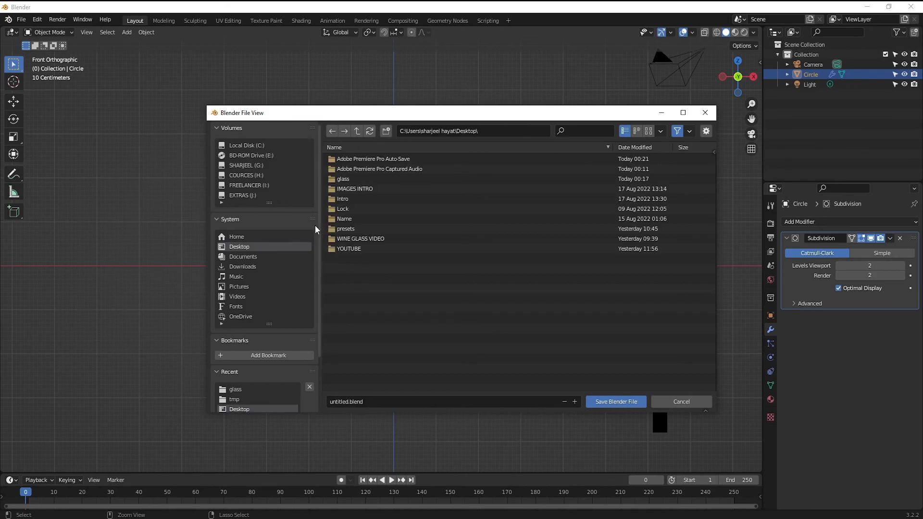
left_click(354, 178)
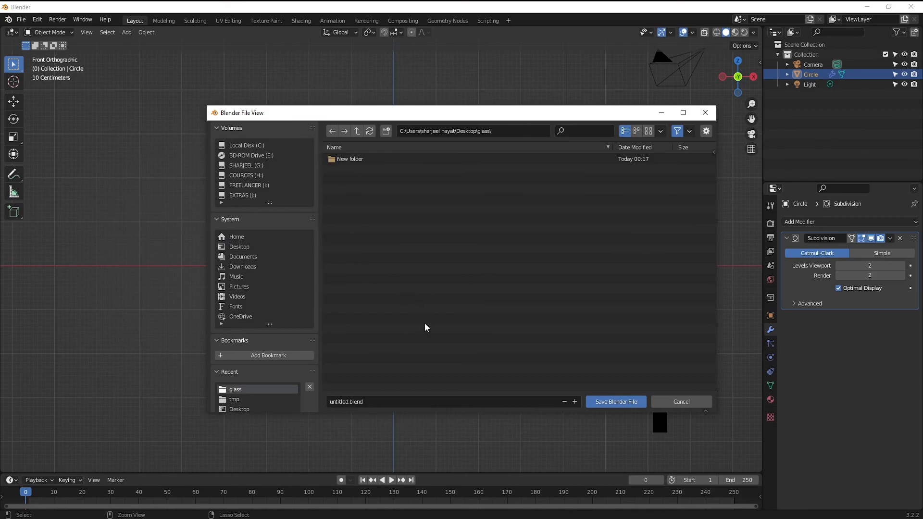
left_click(347, 401)
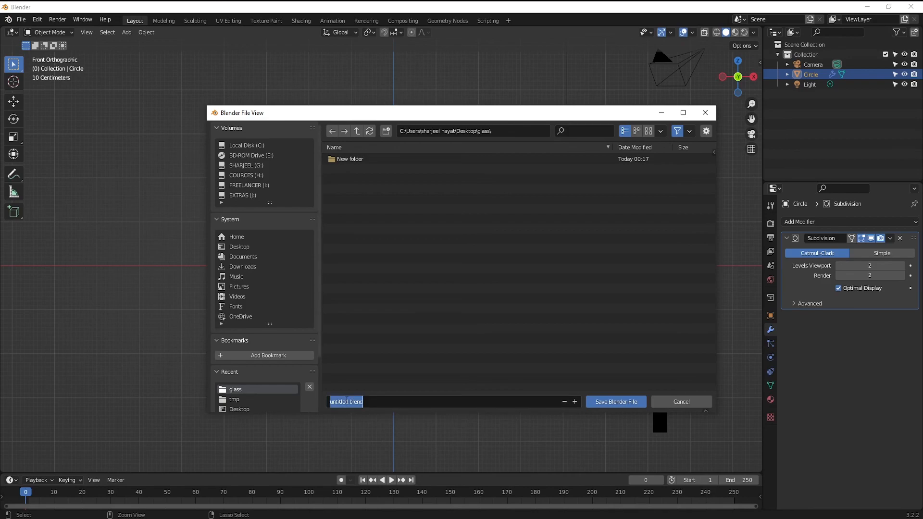
left_click_drag(348, 403, 272, 404)
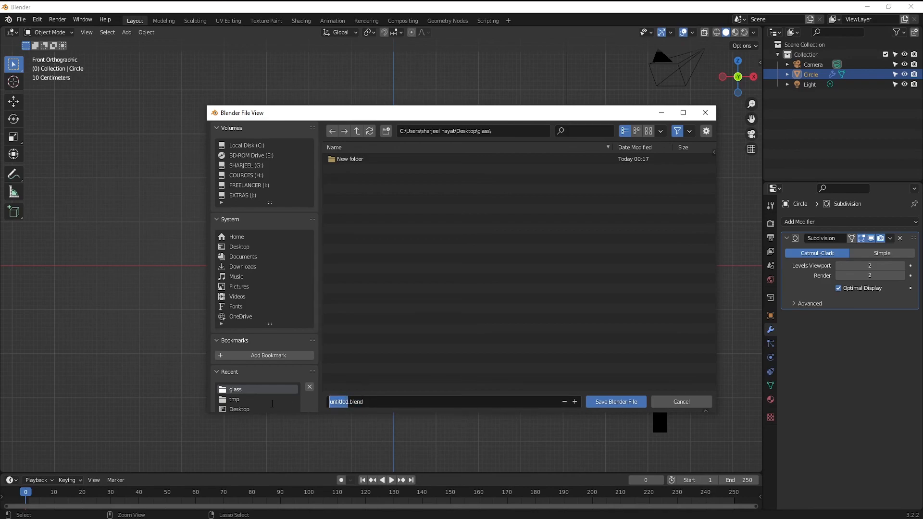
type("glass model")
left_click(610, 401)
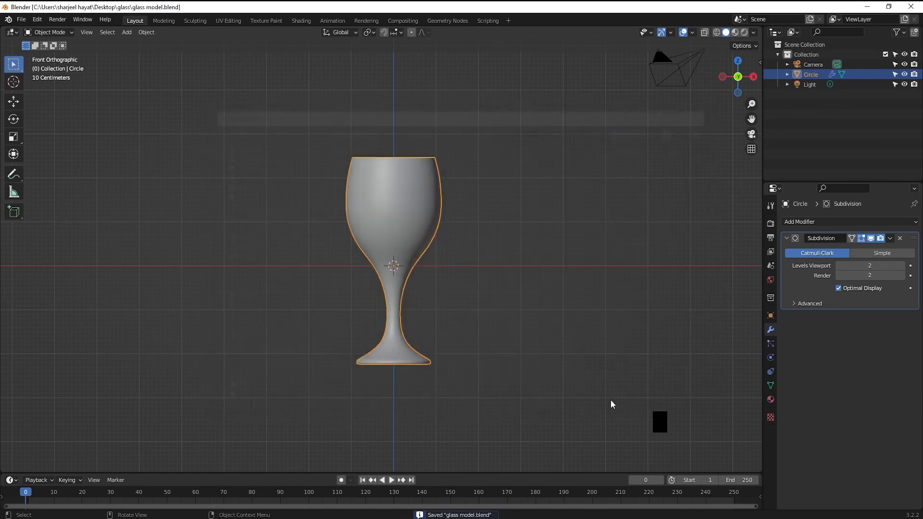
middle_click_drag(412, 257, 379, 231, "shift")
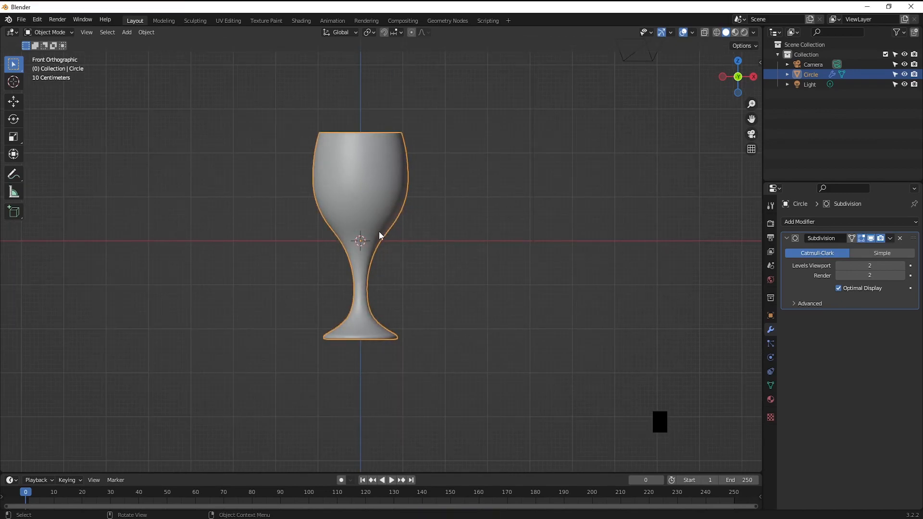
middle_click_drag(358, 240, 394, 270, "shift")
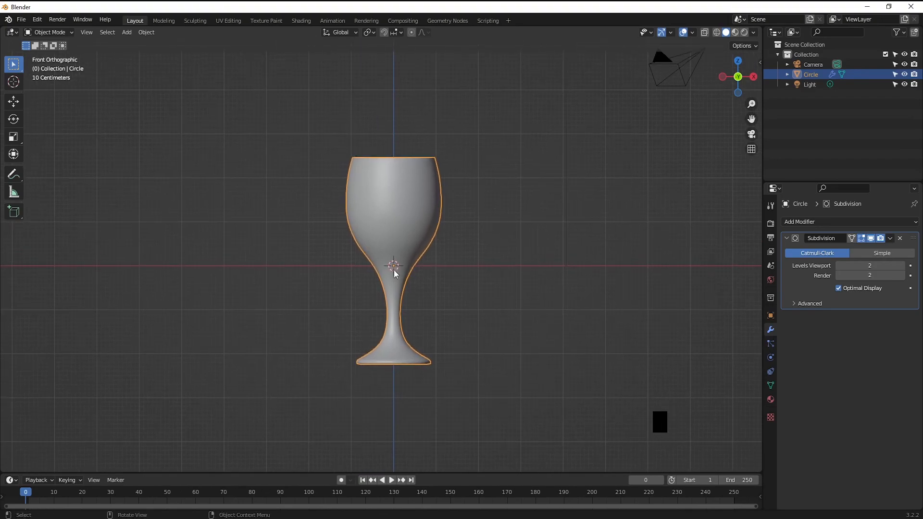